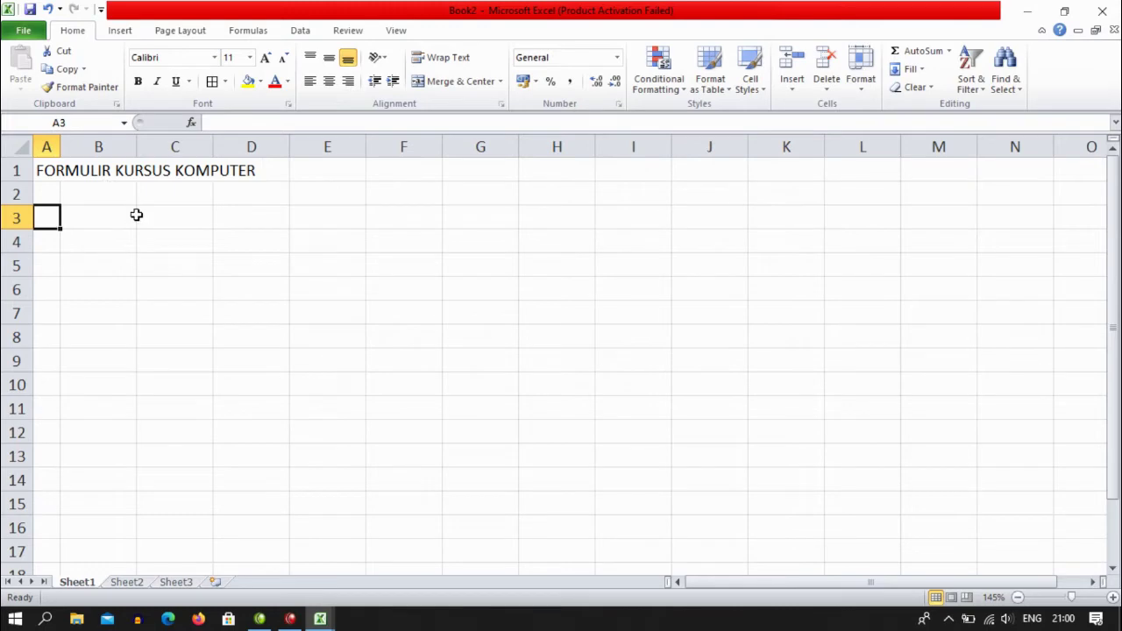
- Enter the number 1 in cell A3 and widen column B to about twice its width
text(1)
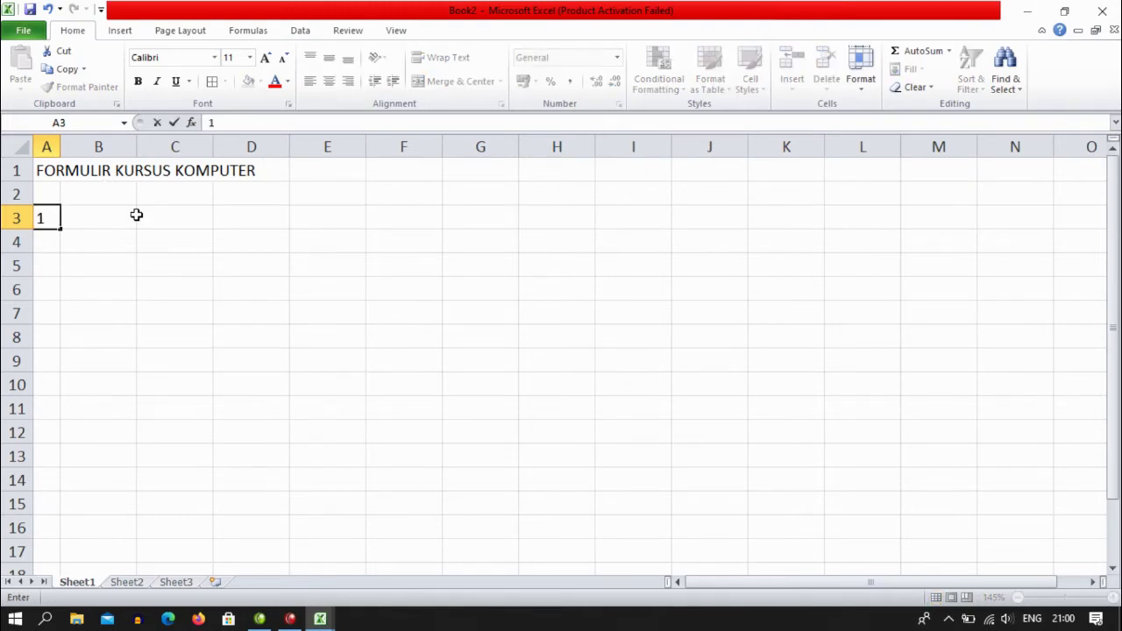
click(137, 215)
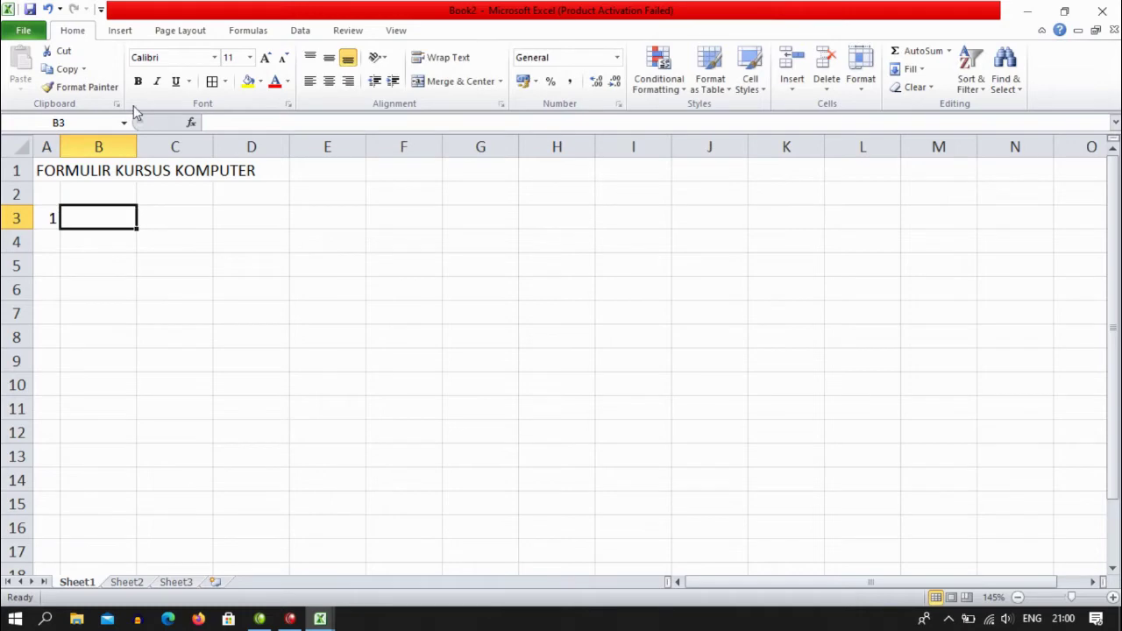
drag(134, 142, 218, 155)
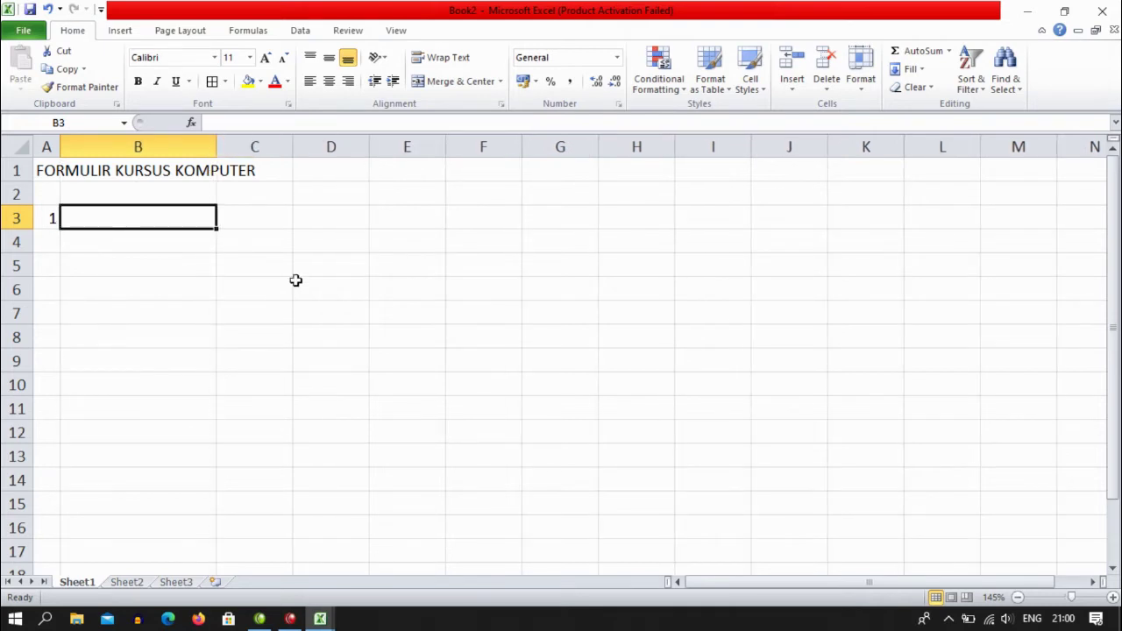
- Narrow all columns from C through AP to small, equally wide square-like boxes
click(250, 146)
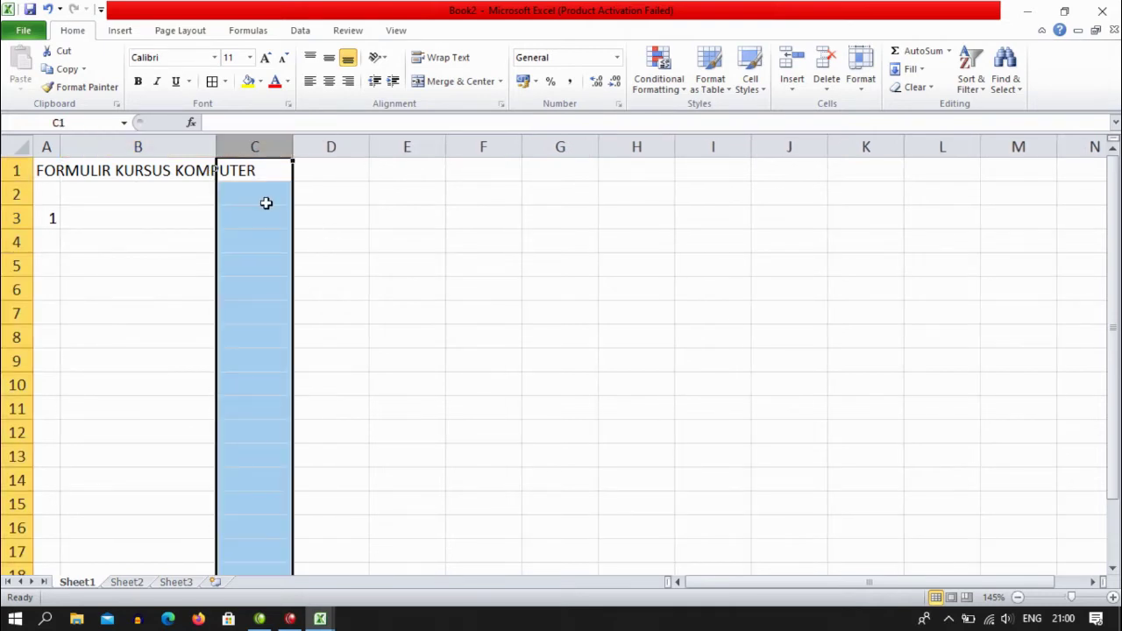
drag(255, 146, 1043, 171)
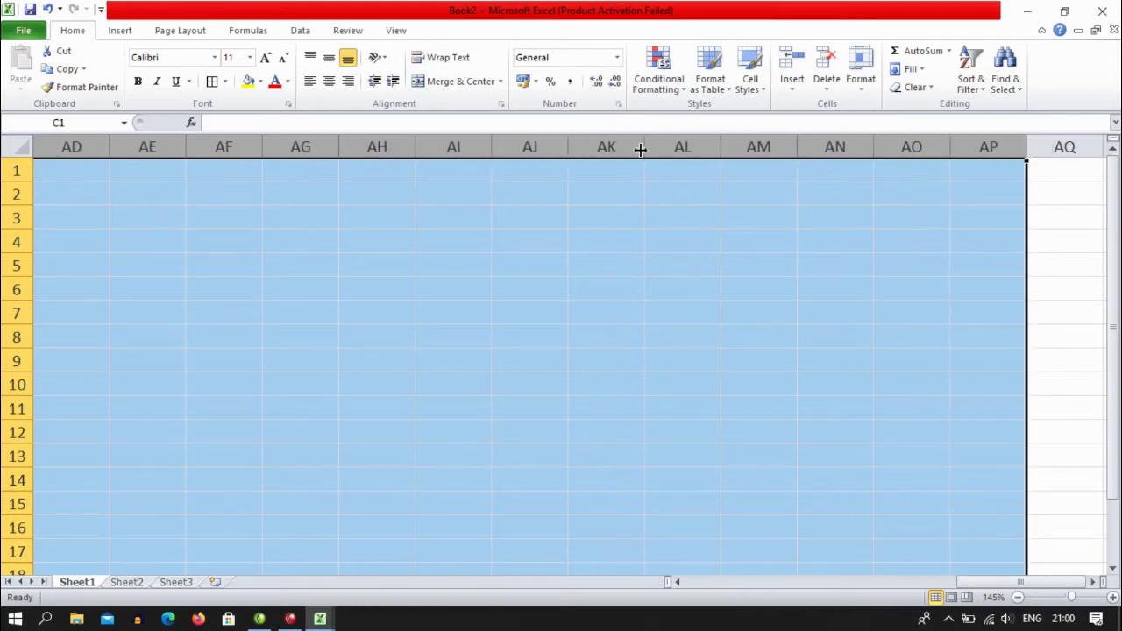
drag(643, 147, 582, 154)
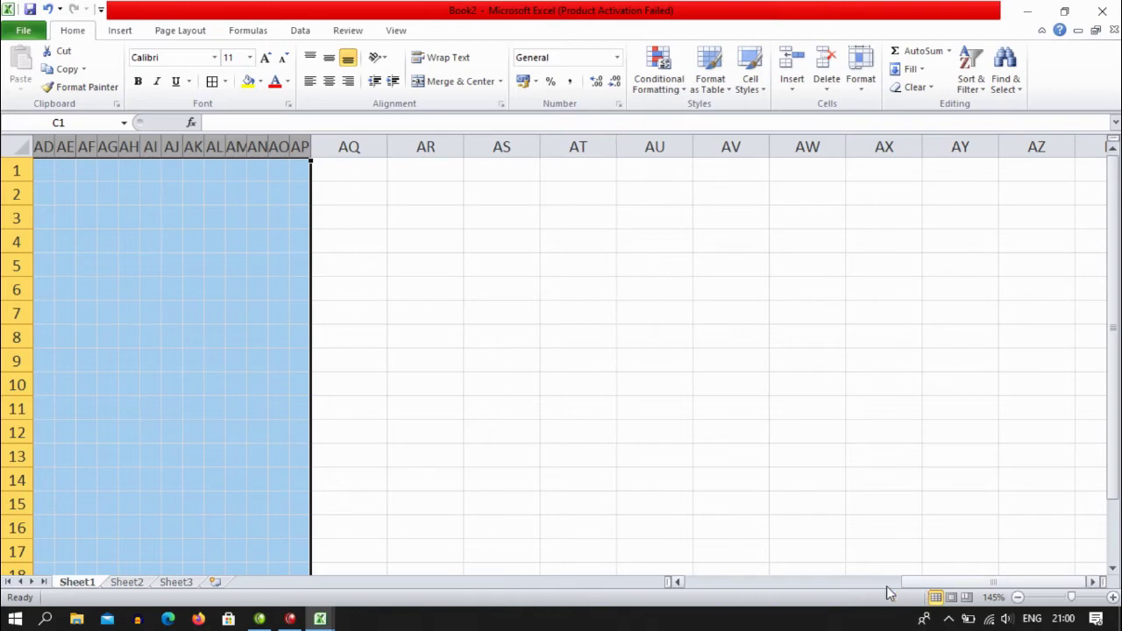
drag(903, 584, 678, 578)
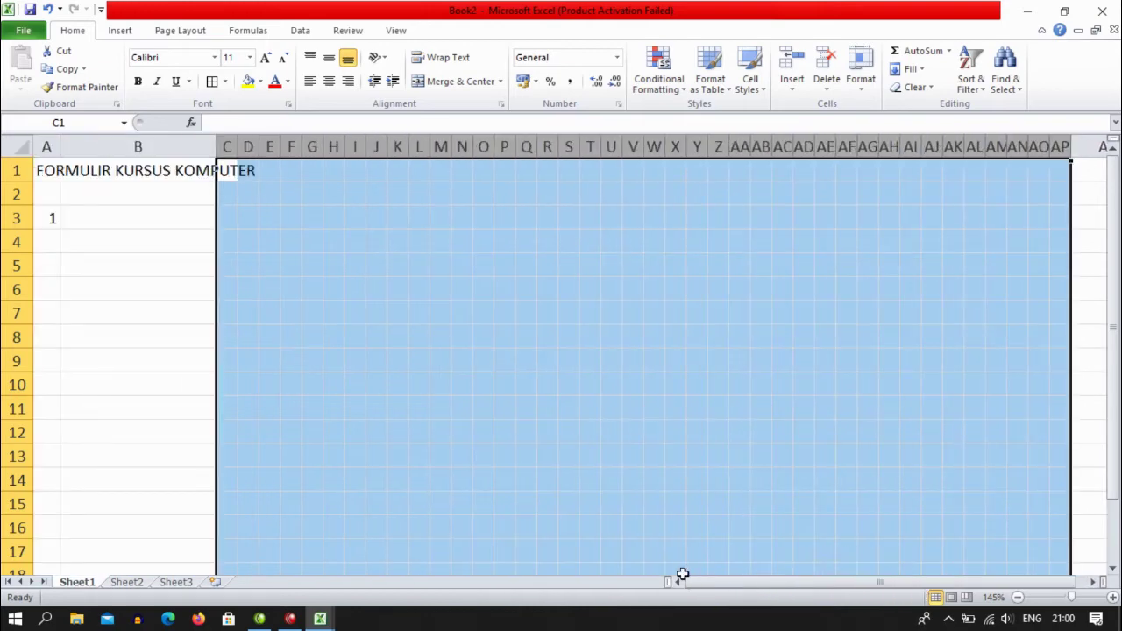
- Enter the label "Nama Lengkap" in cell B3
click(103, 220)
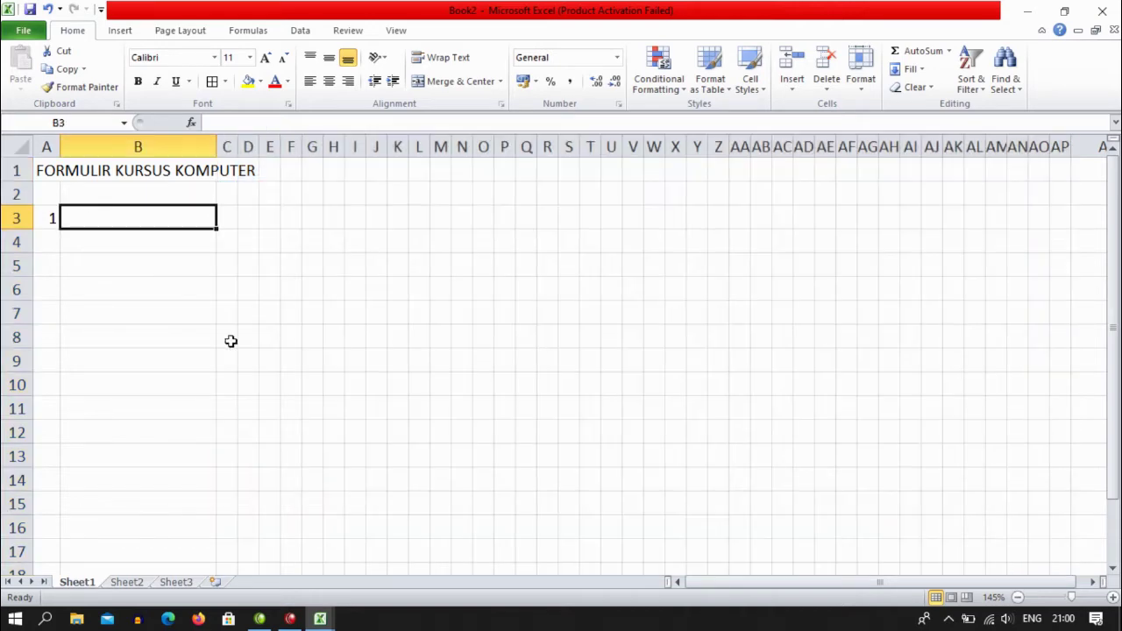
text(Nama L)
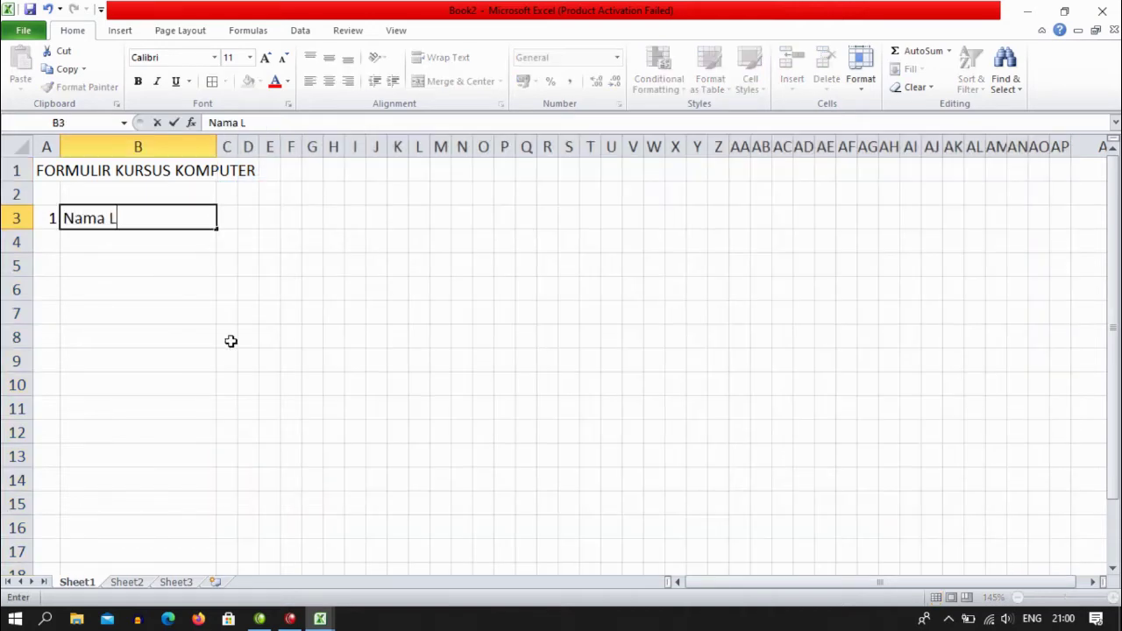
text(engkap)
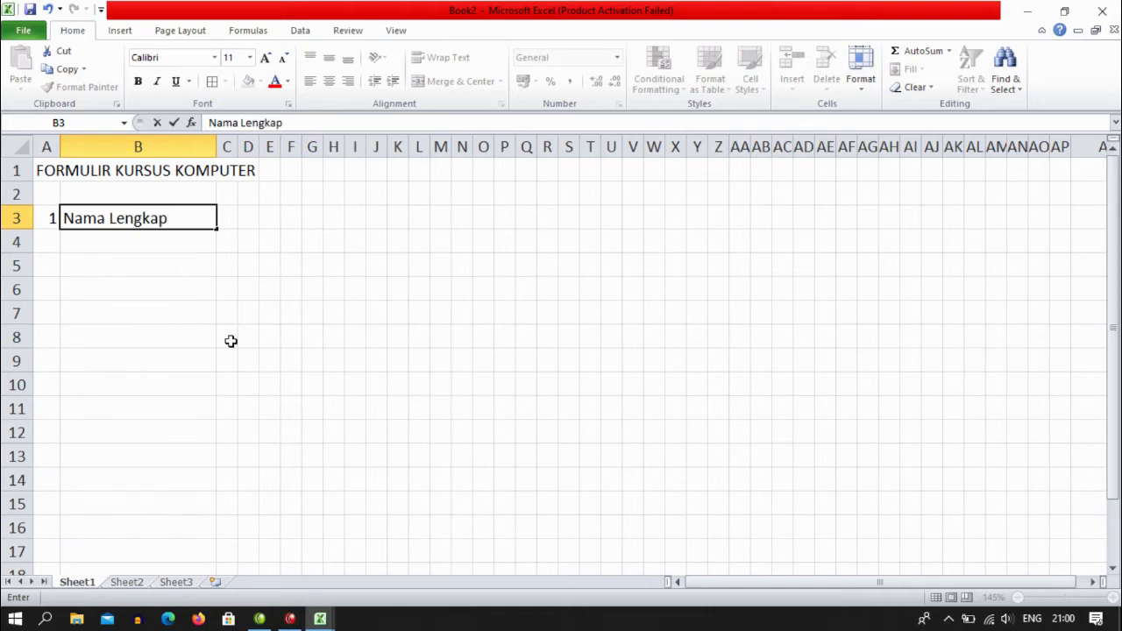
key(Return)
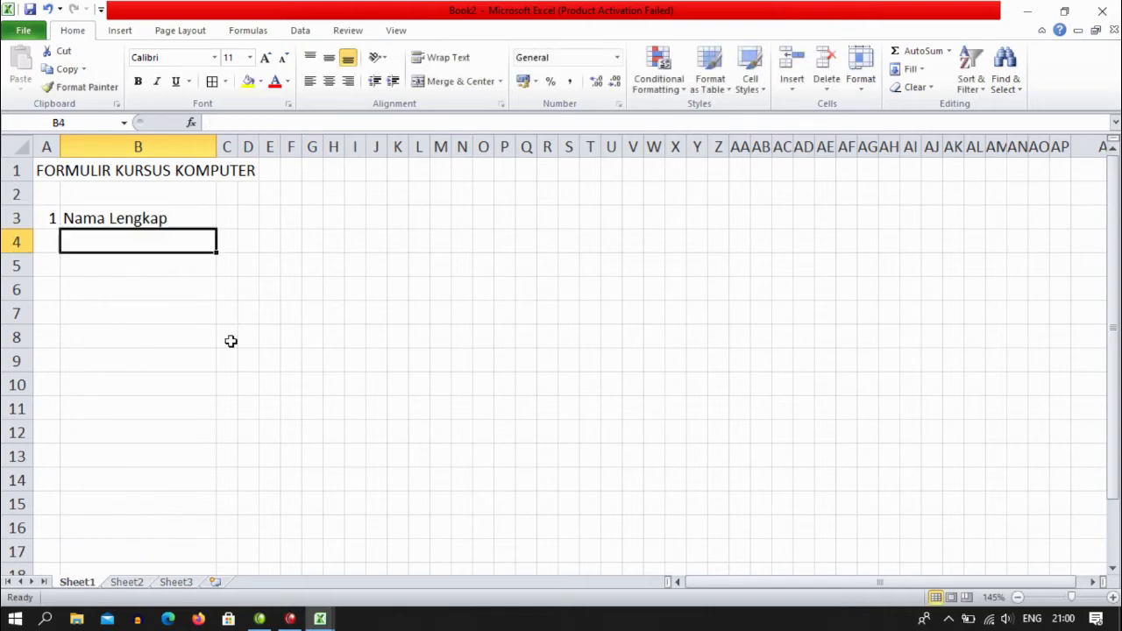
- Add form item 2 in row 5, with the number in A5 and the label "Tempat Tgl. Lahir" in B5
key(Return)
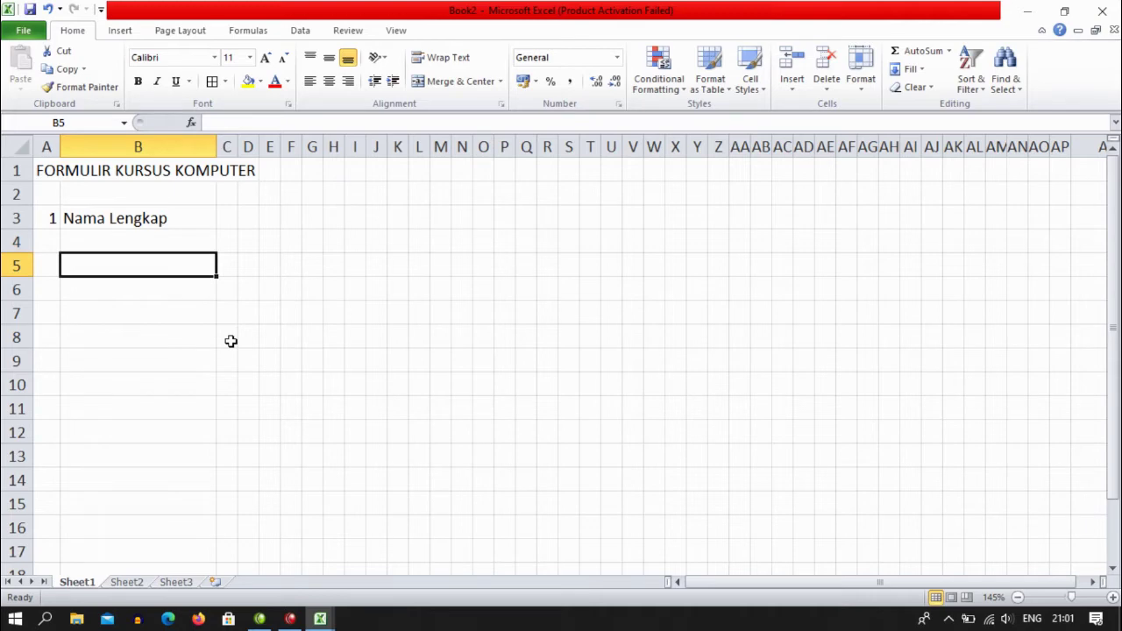
key(Left)
text(2)
key(Tab)
text(Tempat)
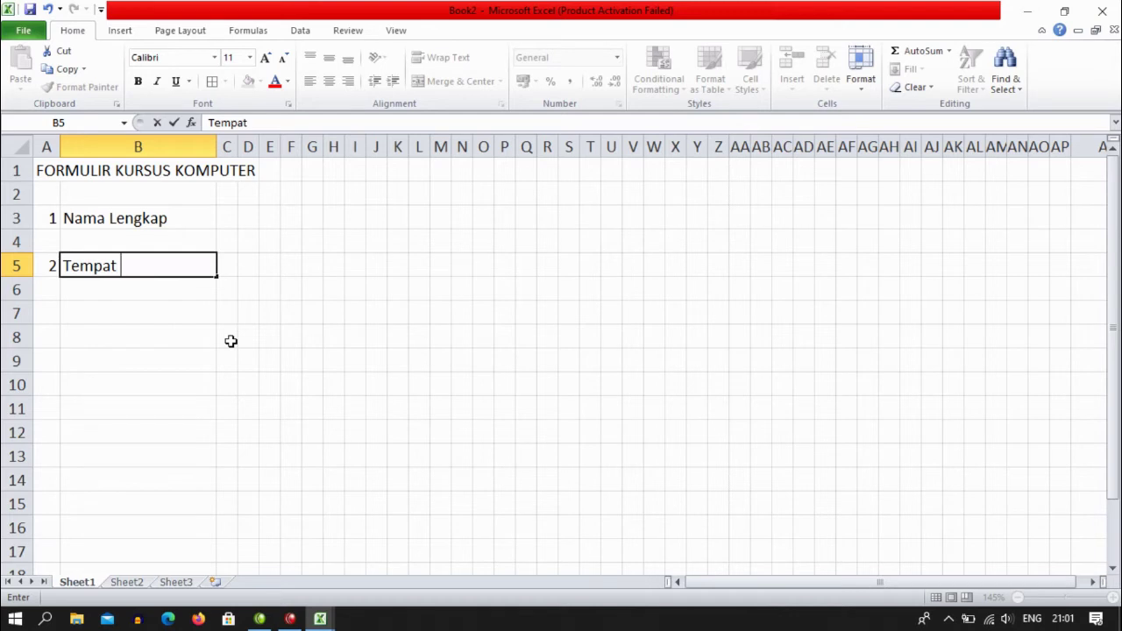
text( t)
text(\T)
key(BackSpace)
key(BackSpace)
key(BackSpace)
text(Tgl. Lahir)
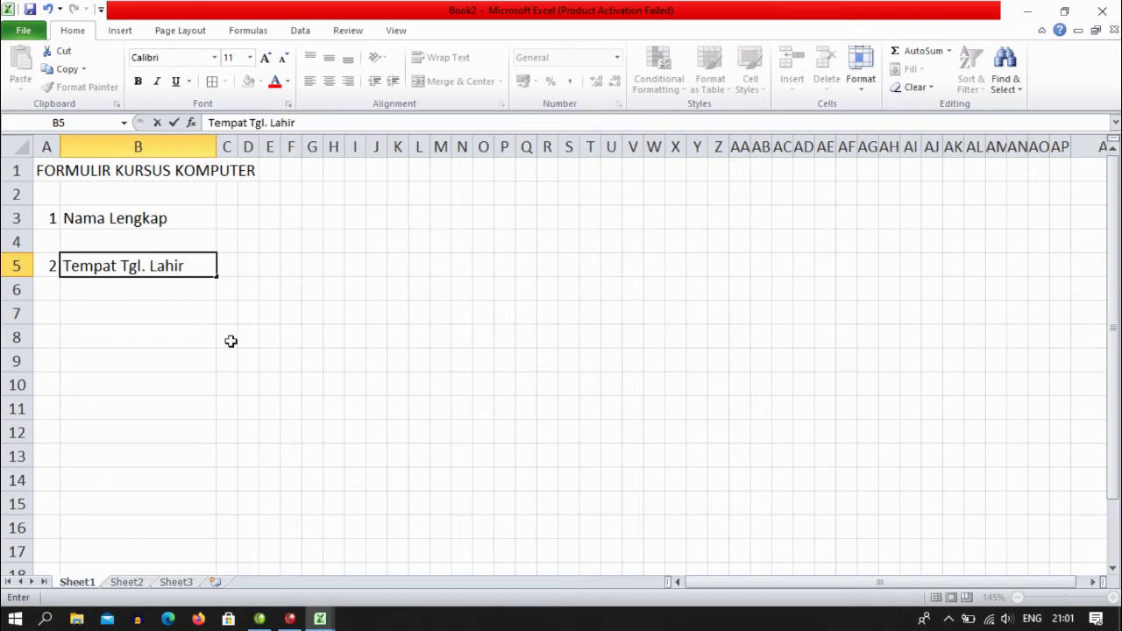
key(Return)
- Add form item 3 in row 7, with the number in A7 and the label "Jenis Kelamin" in B7
key(Return)
key(Left)
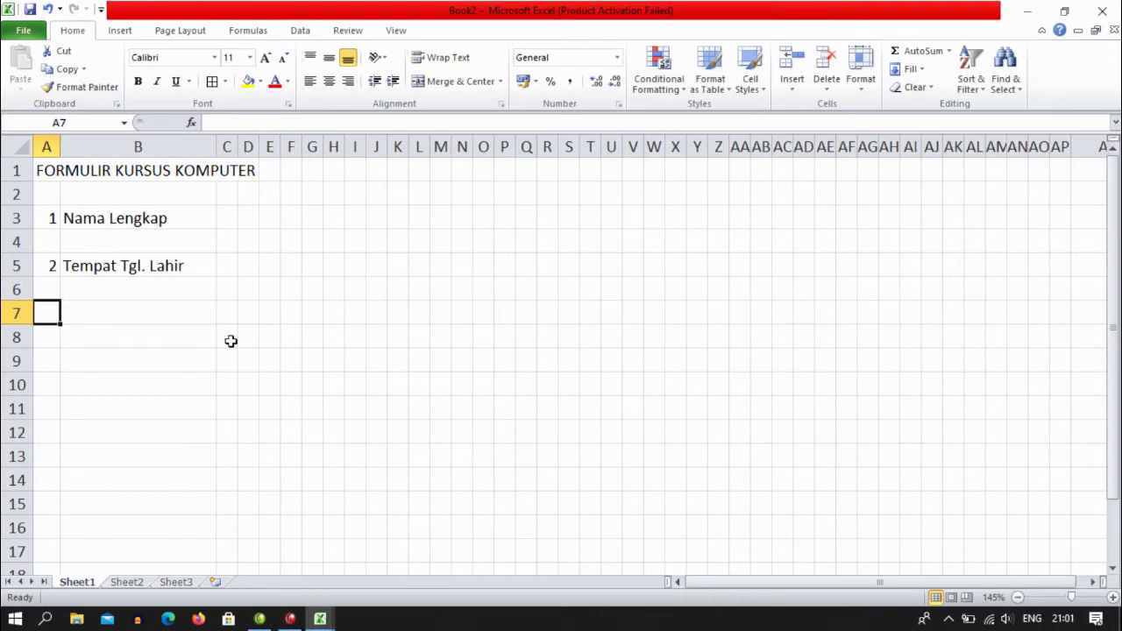
text(3)
key(Tab)
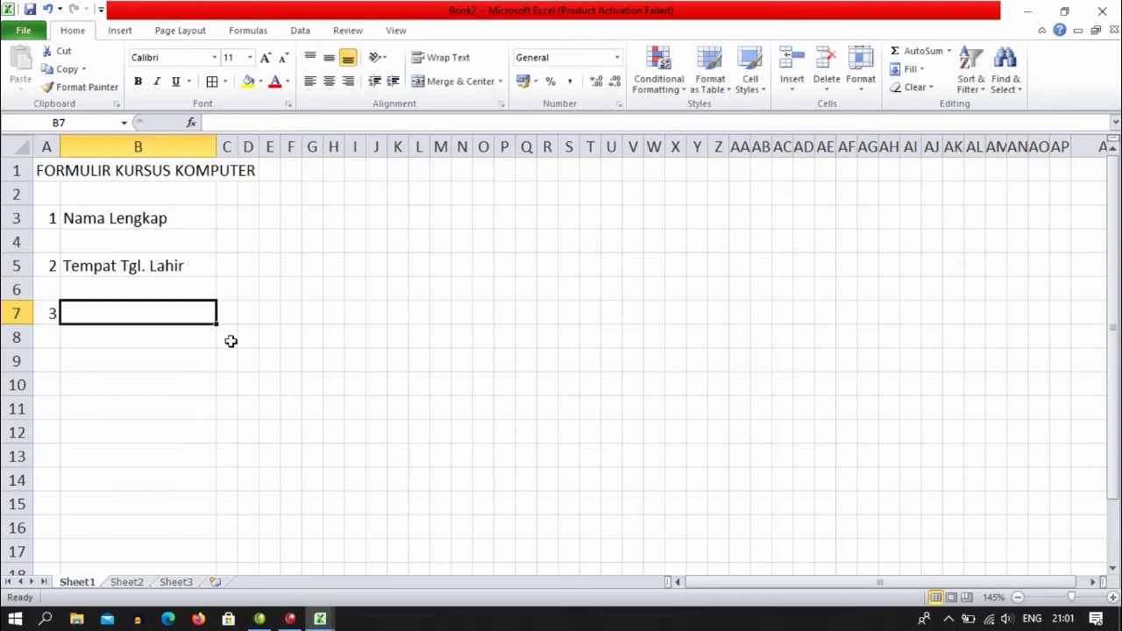
text(Jenis Ke)
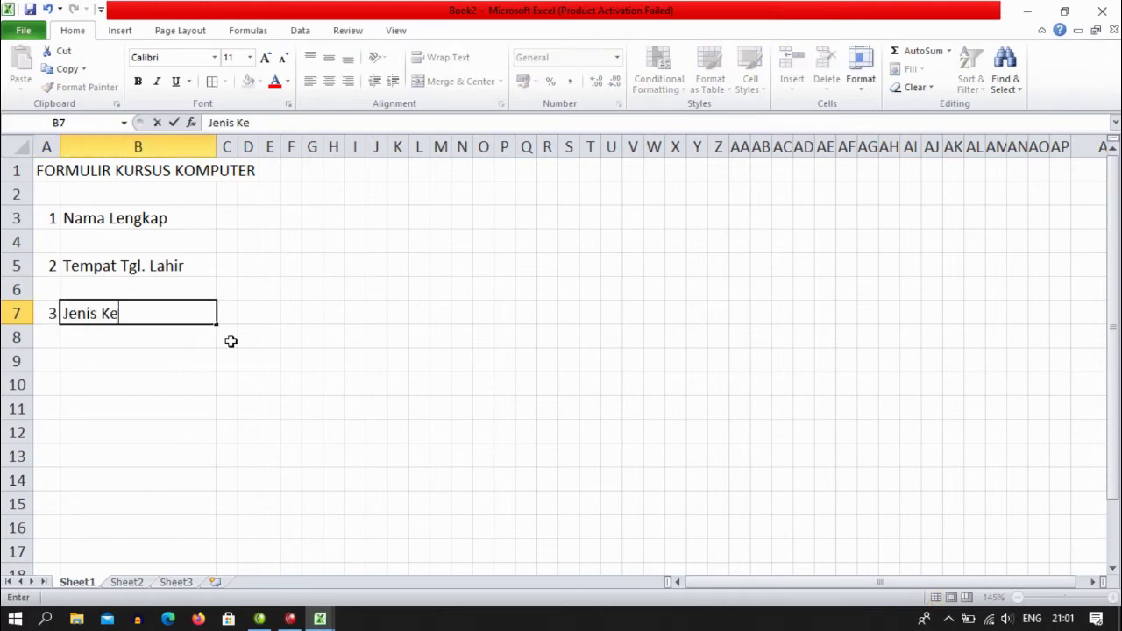
text(lamin)
key(Return)
- Add form item 4 in row 9, with the number in A9 and the label "Nama Orang Tua" in B9
key(Return)
key(Left)
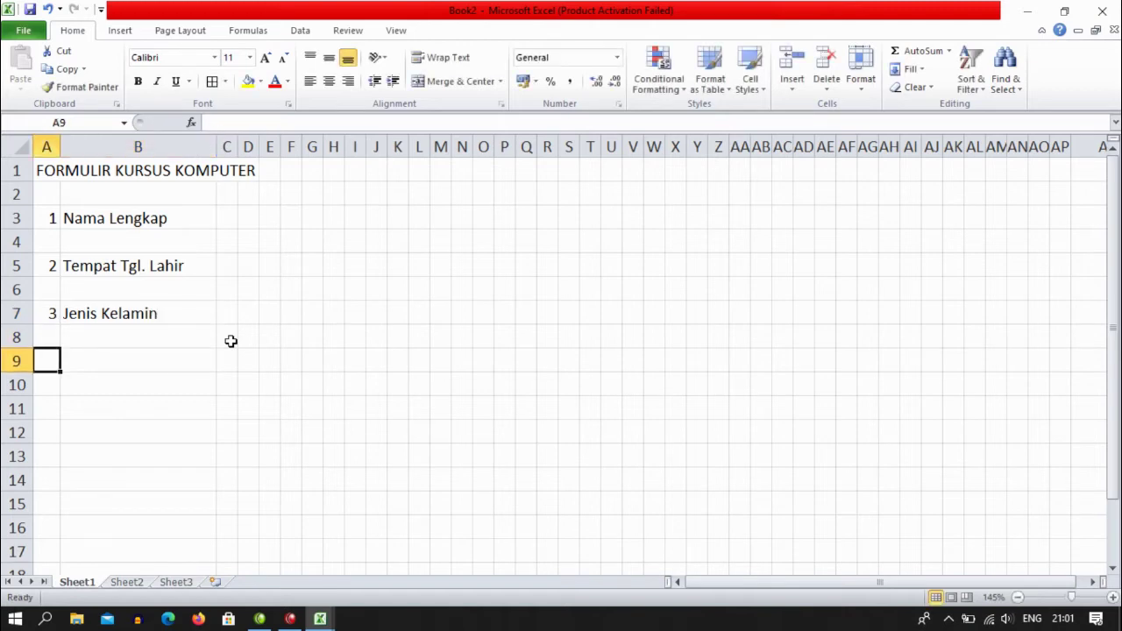
text(5)
key(BackSpace)
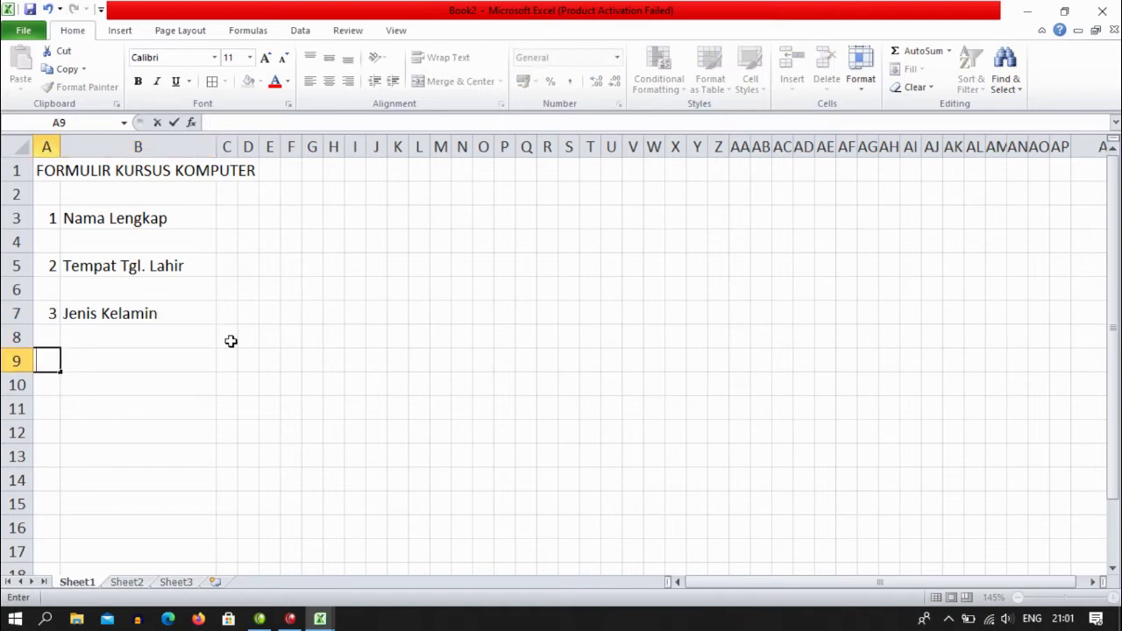
text(4)
key(Tab)
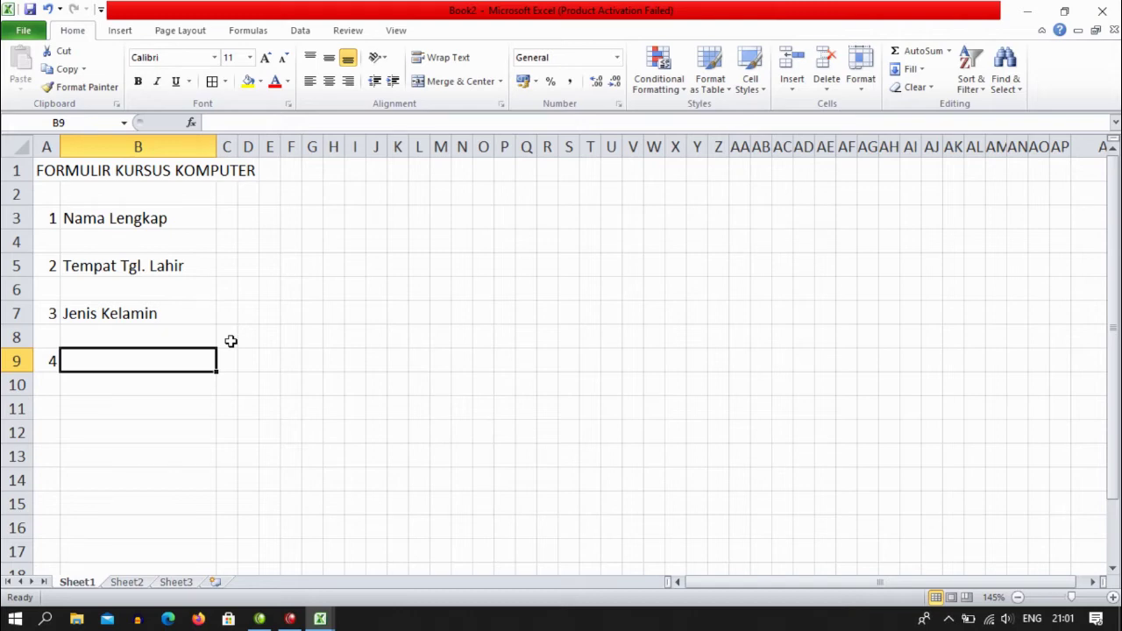
text(Nama Orang )
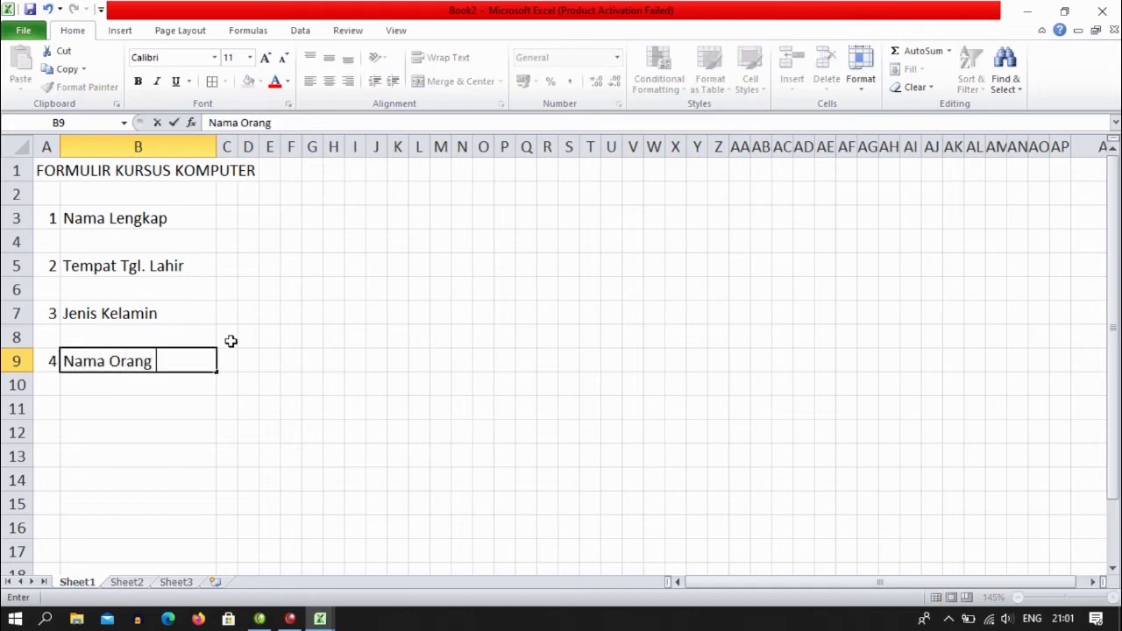
text(Tua)
key(Return)
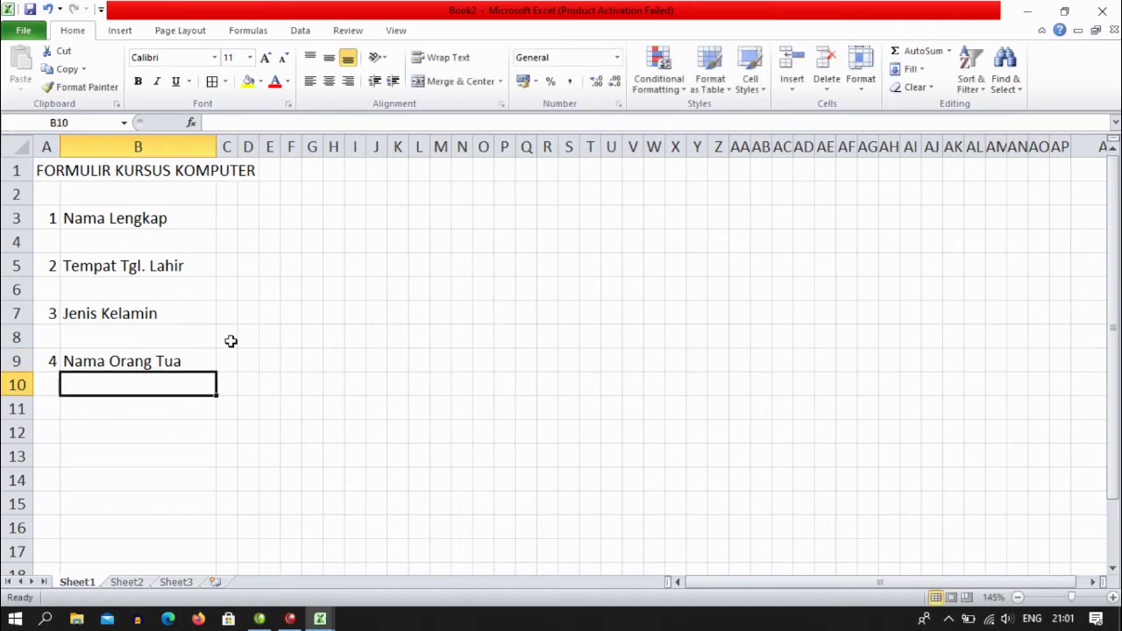
key(Return)
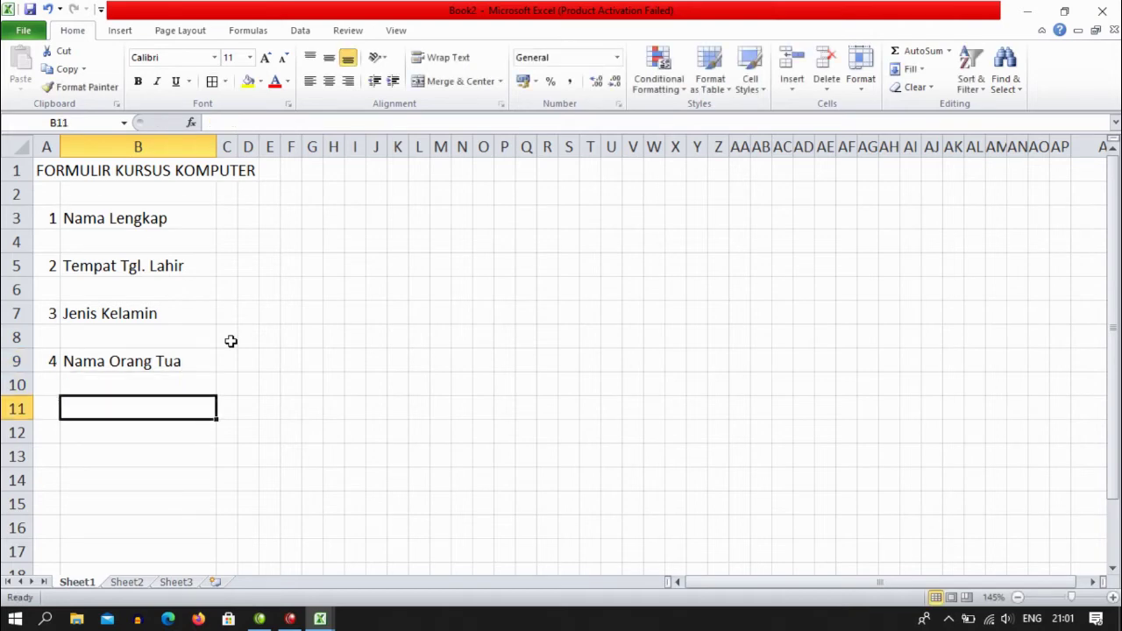
key(Left)
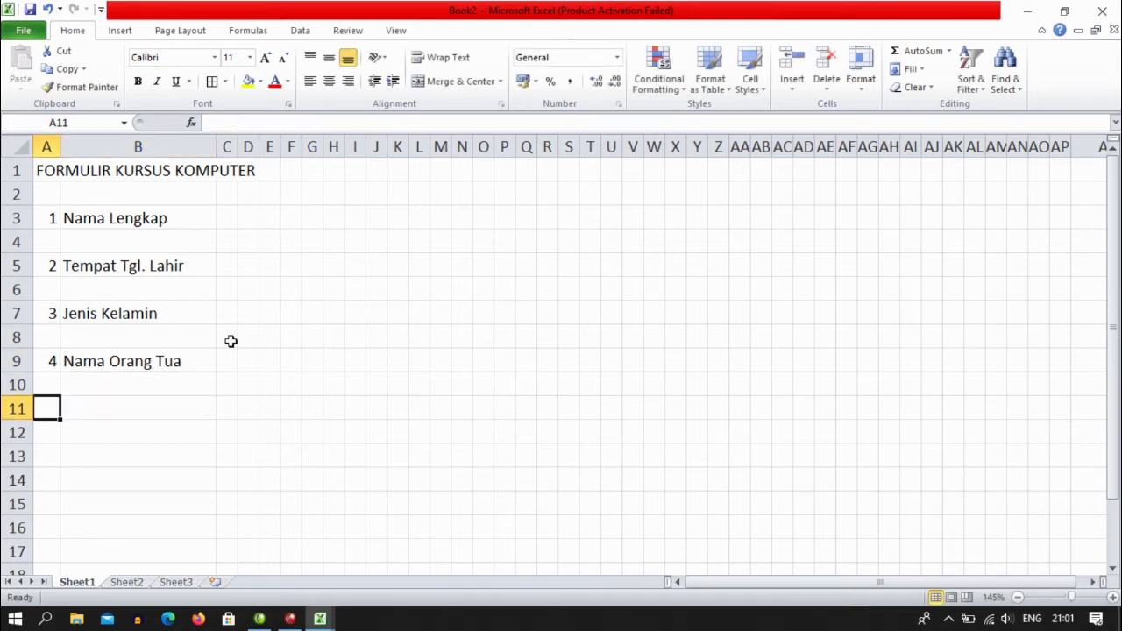
text(Progra)
key(BackSpace)
key(BackSpace)
key(BackSpace)
key(BackSpace)
key(BackSpace)
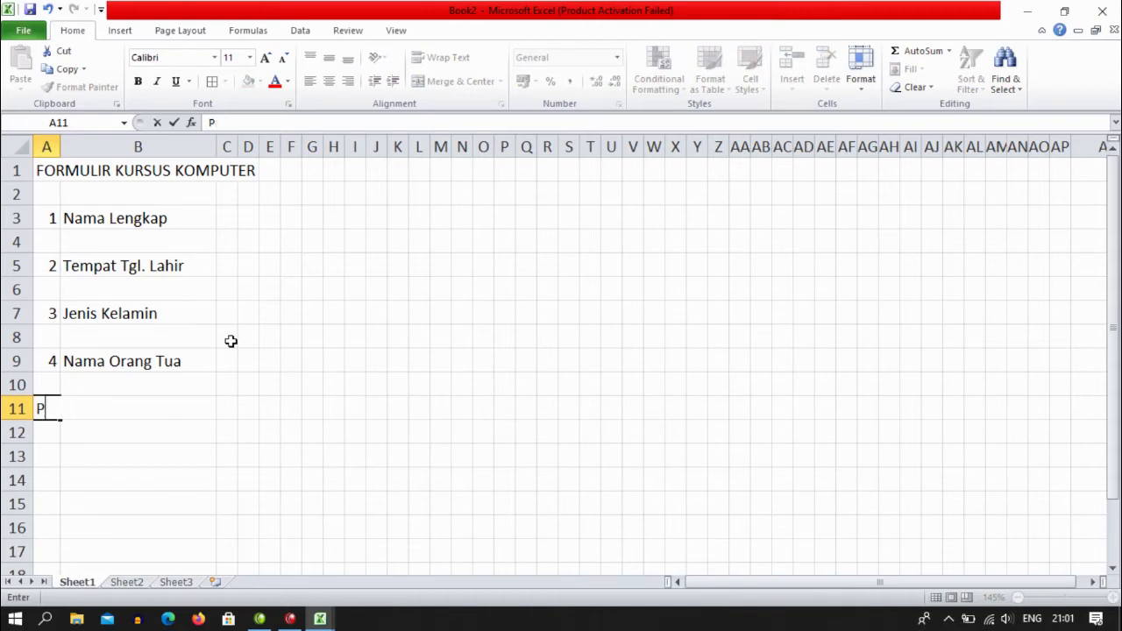
key(BackSpace)
key(Escape)
- Add form item 5 in row 11, with the number in A11 and the label "Program yang dipilih" in B11
text(5)
key(Tab)
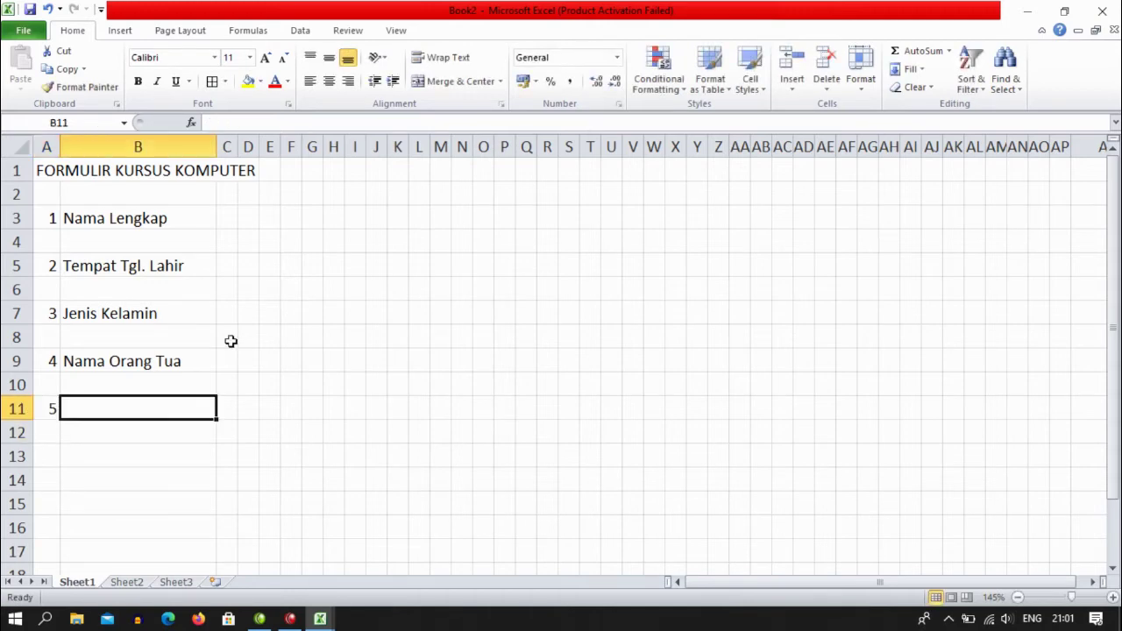
text(Program)
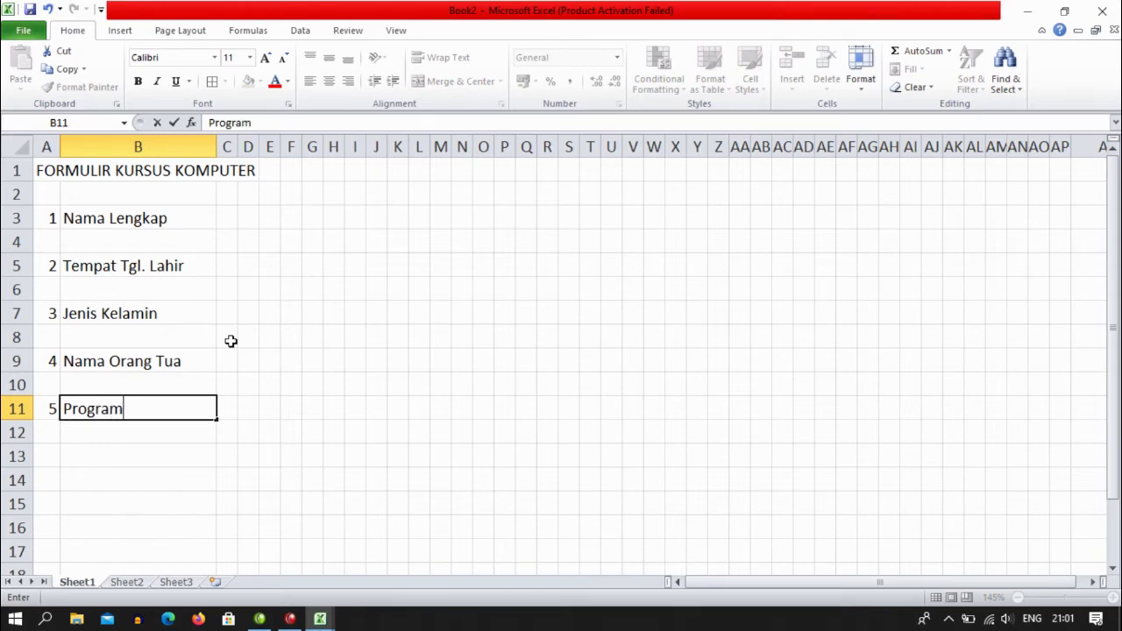
text( yang)
text(dipil)
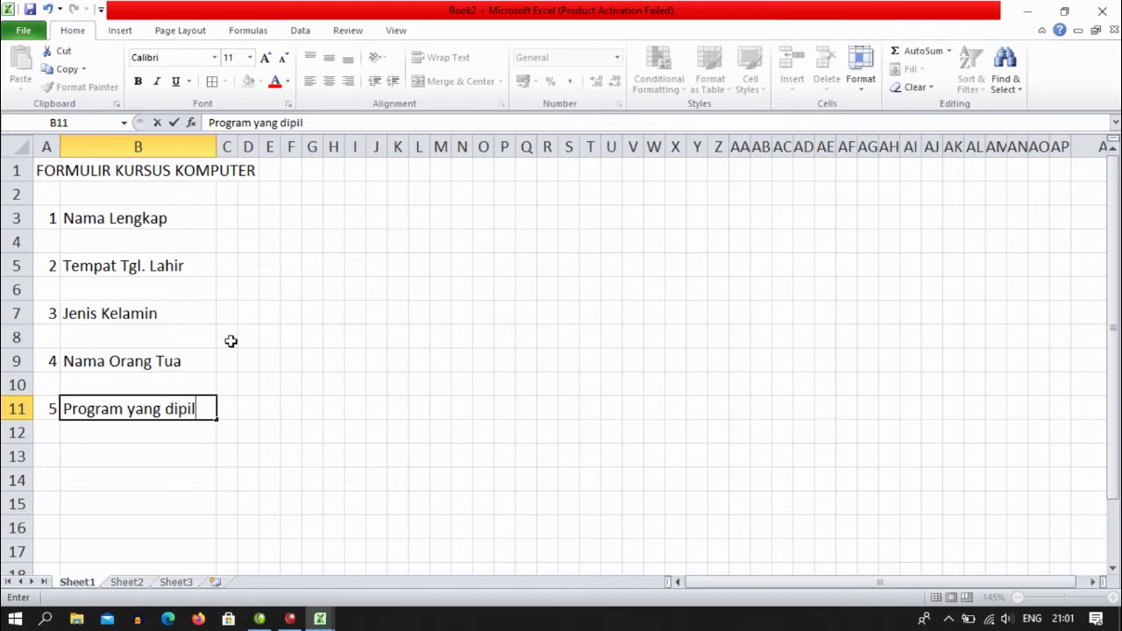
text(ih)
key(Return)
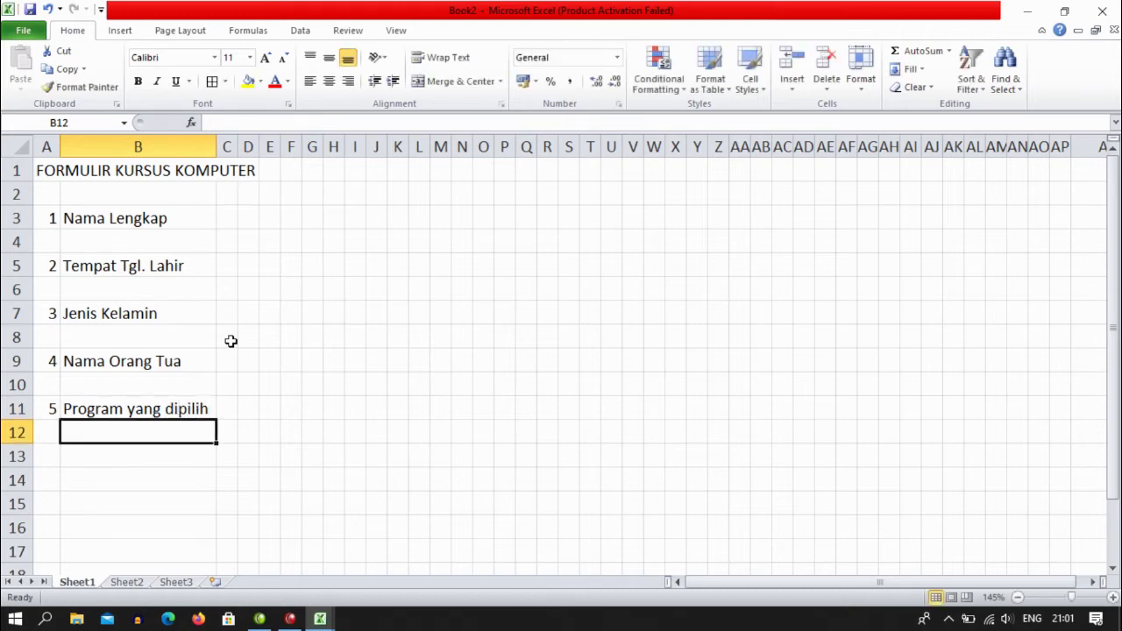
- Leave rows 12 to 16 empty and add form item 6 in row 17, with the number in A17 and "Alamat" in B17
key(Return)
key(Return)
key(Return)
key(Return)
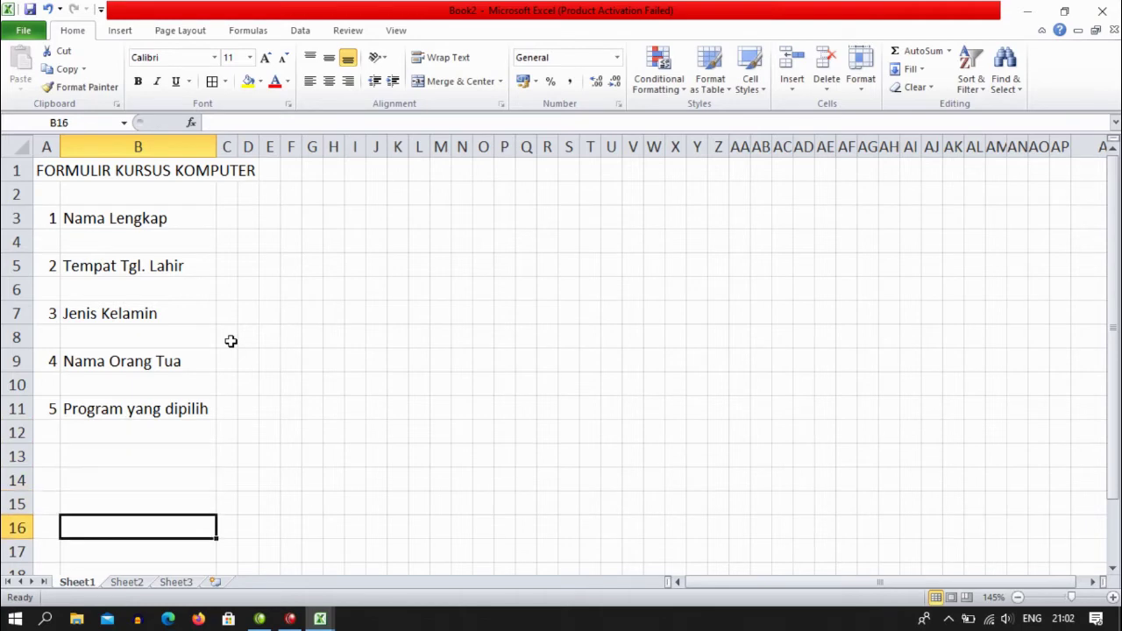
key(Return)
key(Left)
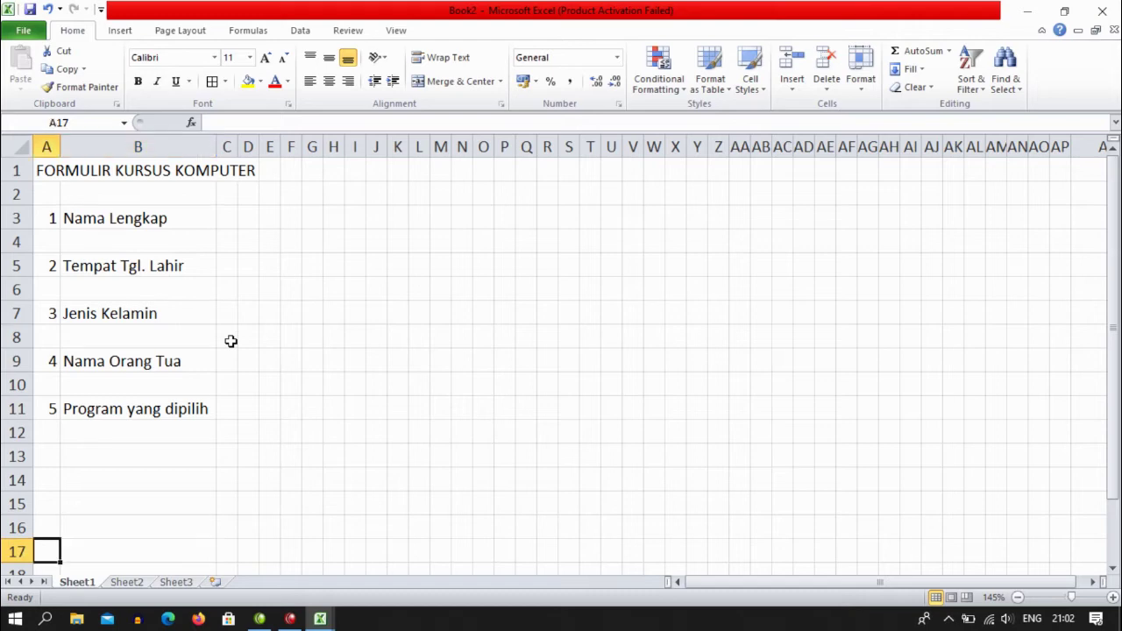
text(6)
key(Tab)
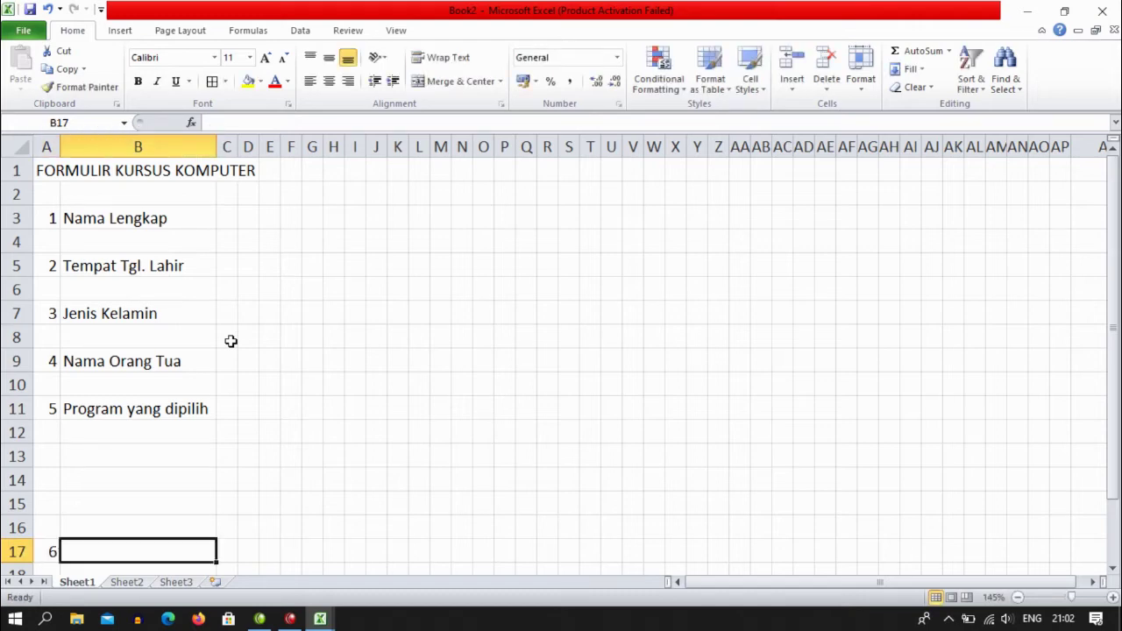
text(Alamat)
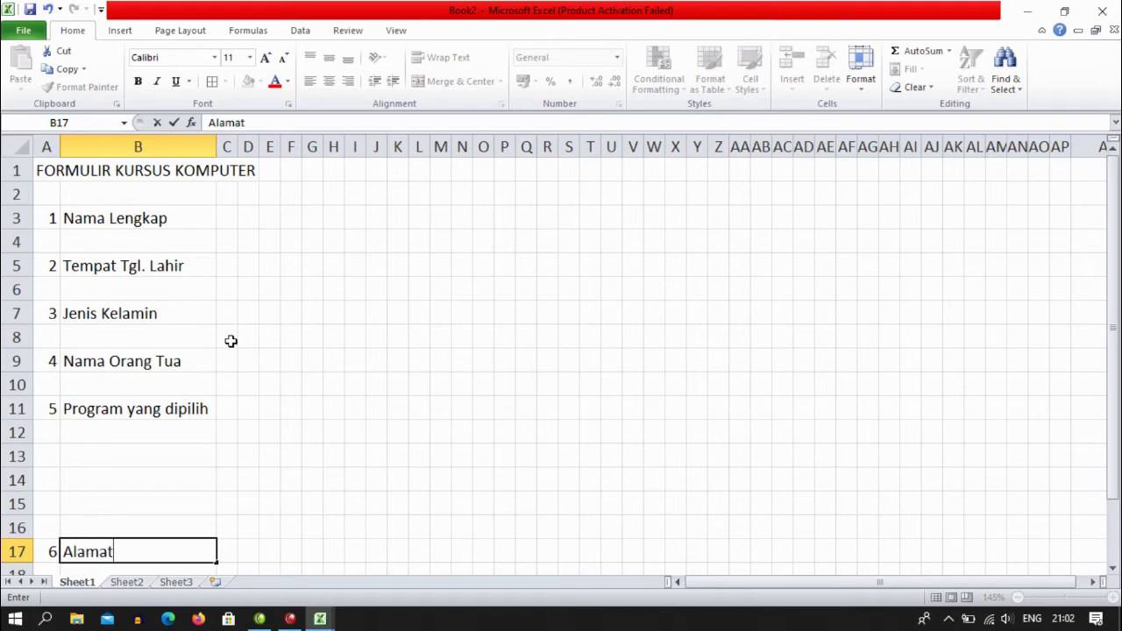
key(Return)
- Add form item 7 in row 21, with the number in A21 and the label "No. Telp/HP" in B21
key(Return)
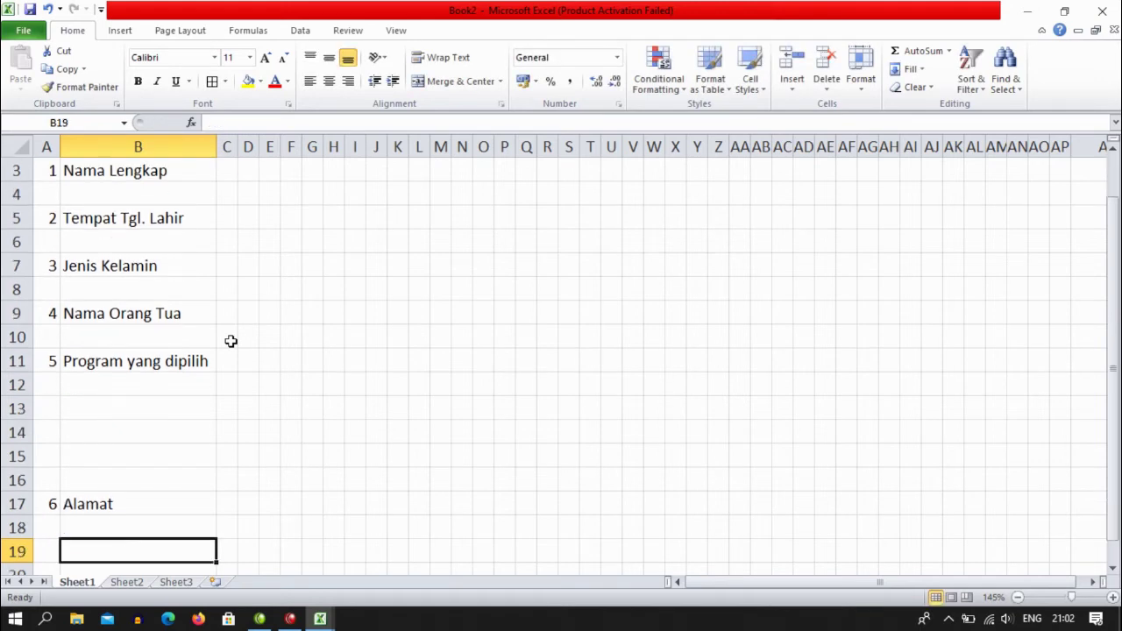
key(Left)
key(Return)
key(Return)
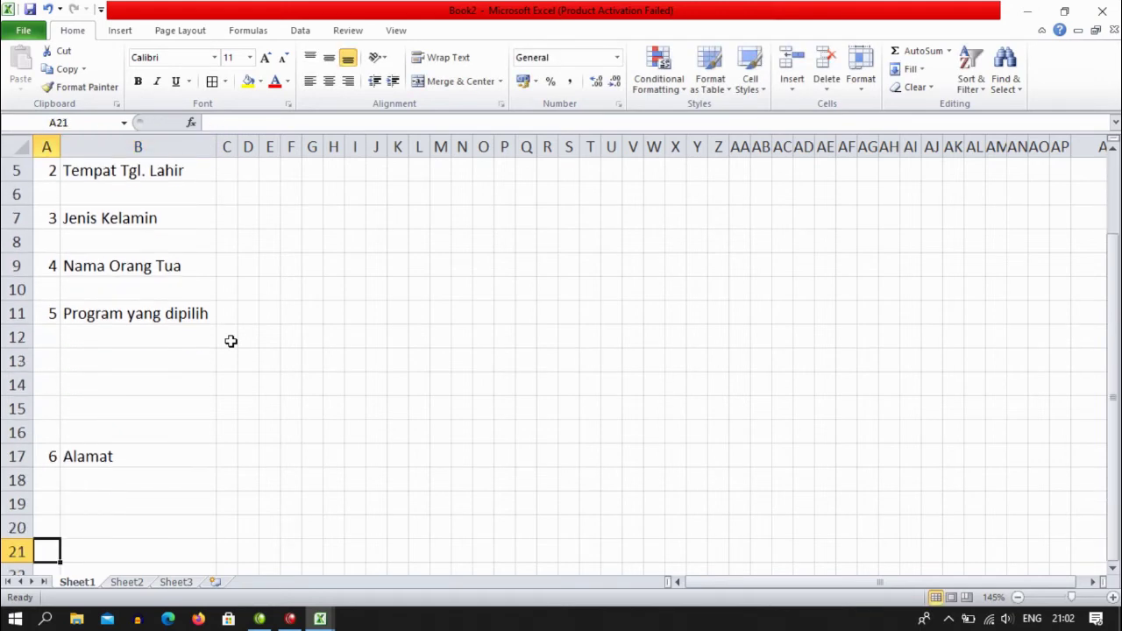
text(7)
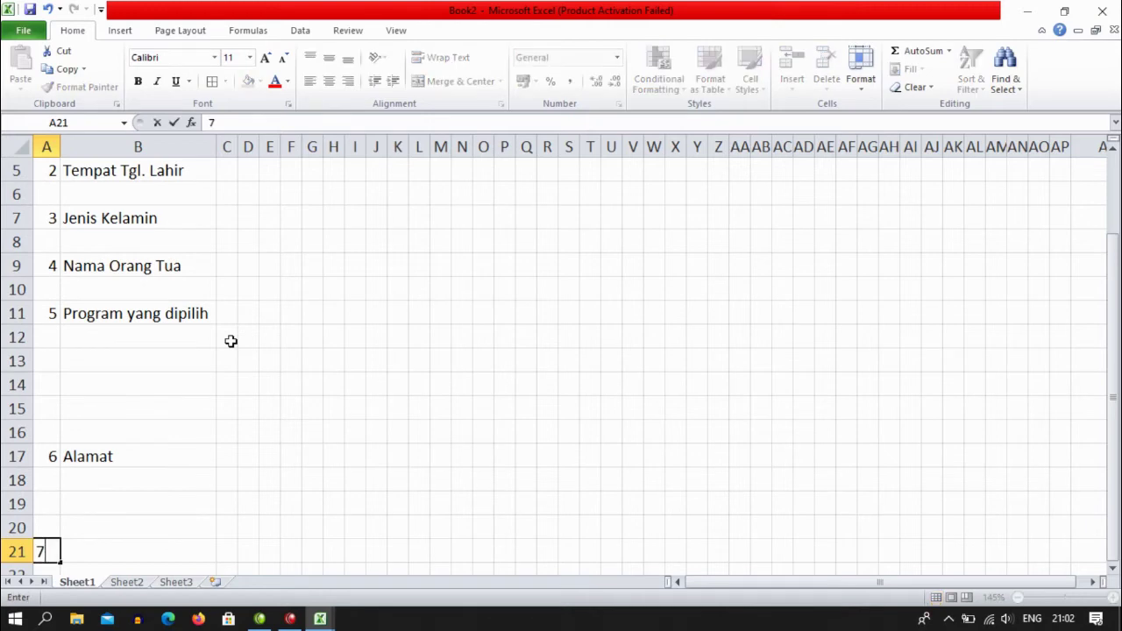
key(Tab)
text(No.)
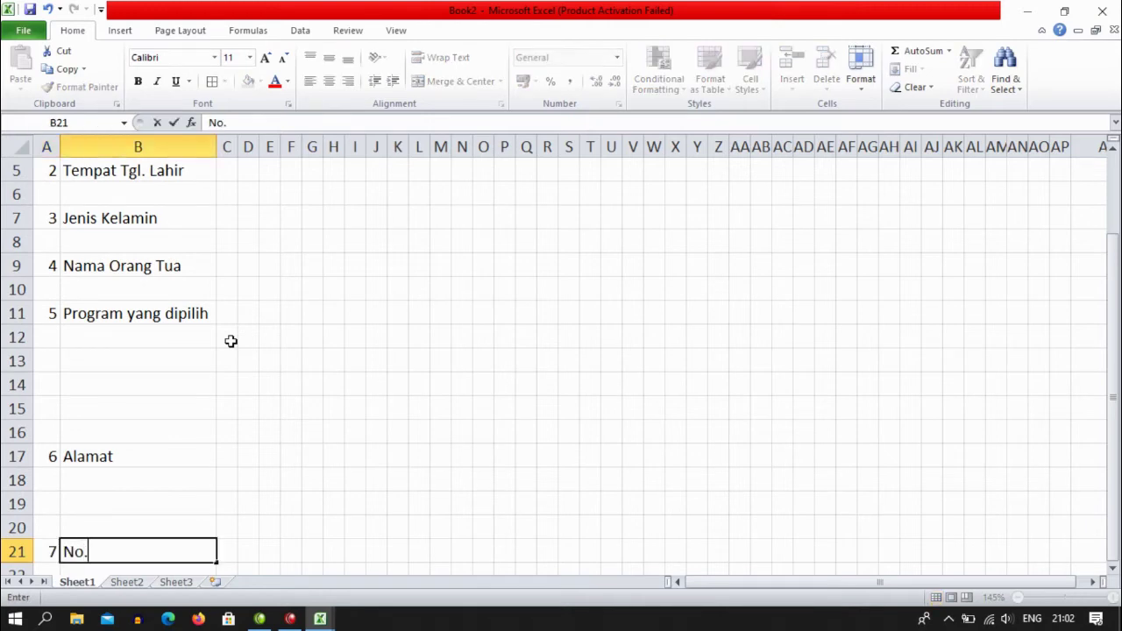
text( Telp/HP)
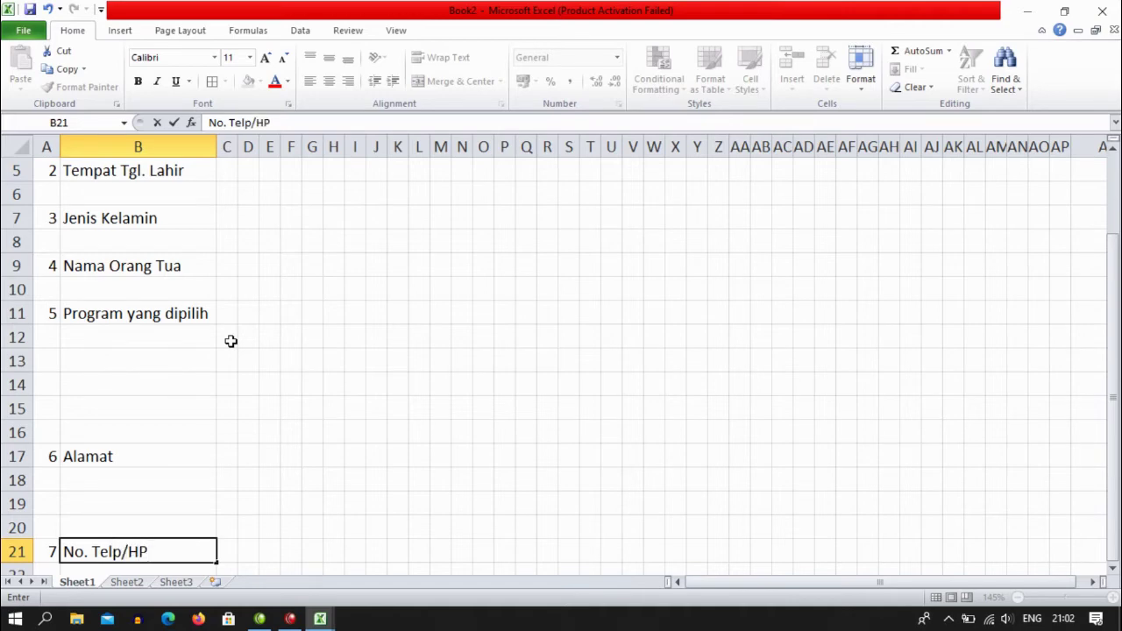
key(Return)
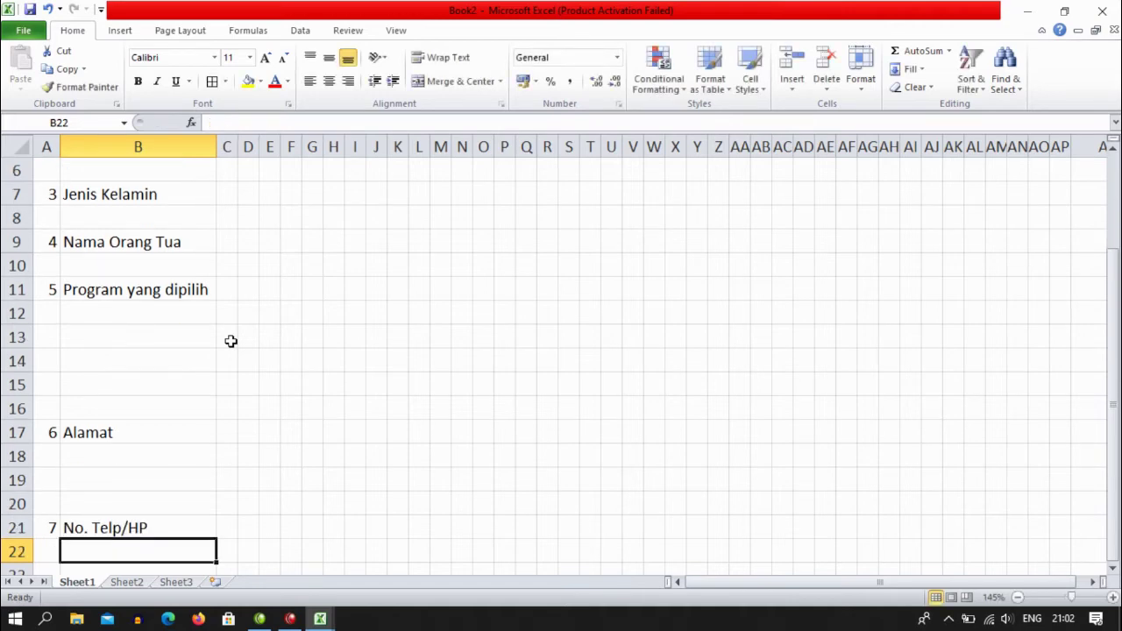
- Enter a colon in column C beside the labels of items 1 to 5, in C3, C5, C7, C9 and C11
key(Down)
key(Up)
key(Up)
key(Up)
key(Up)
key(Up)
key(Up)
key(Up)
key(Up)
key(Up)
key(Up)
key(Up)
key(Up)
key(Up)
key(Up)
key(Up)
key(Up)
key(Up)
key(Up)
key(Up)
key(Up)
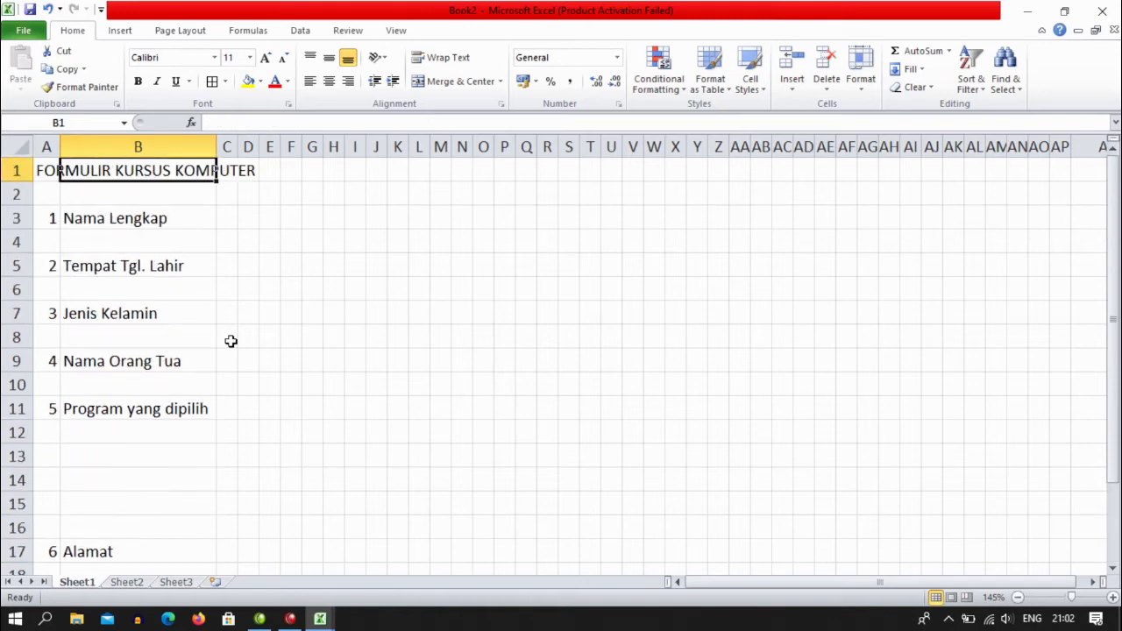
key(Down)
key(Down)
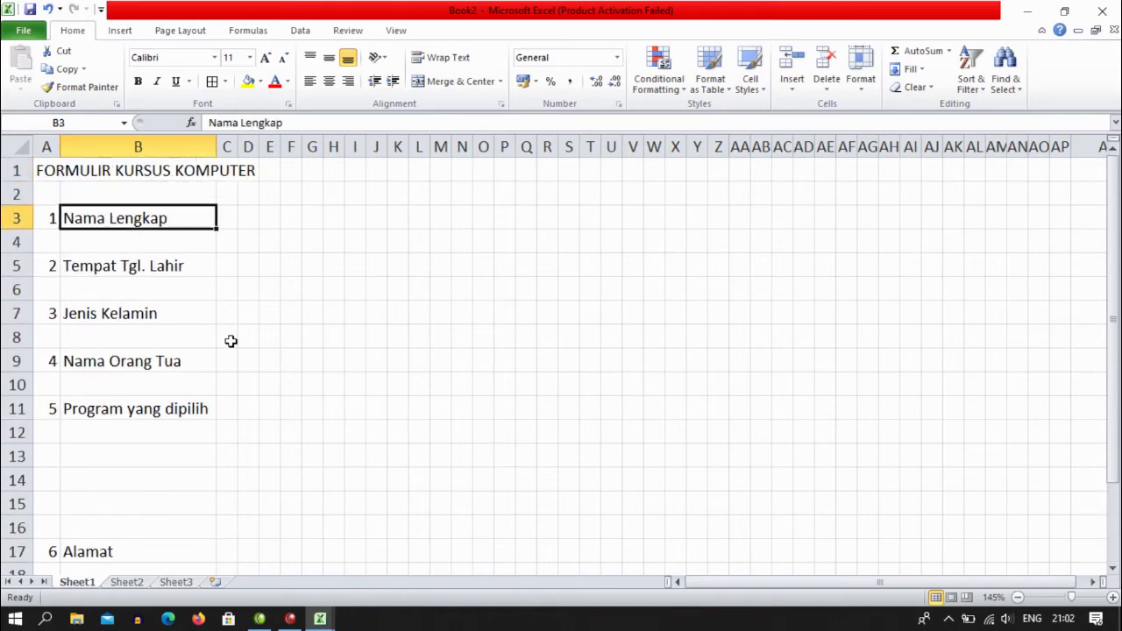
click(228, 218)
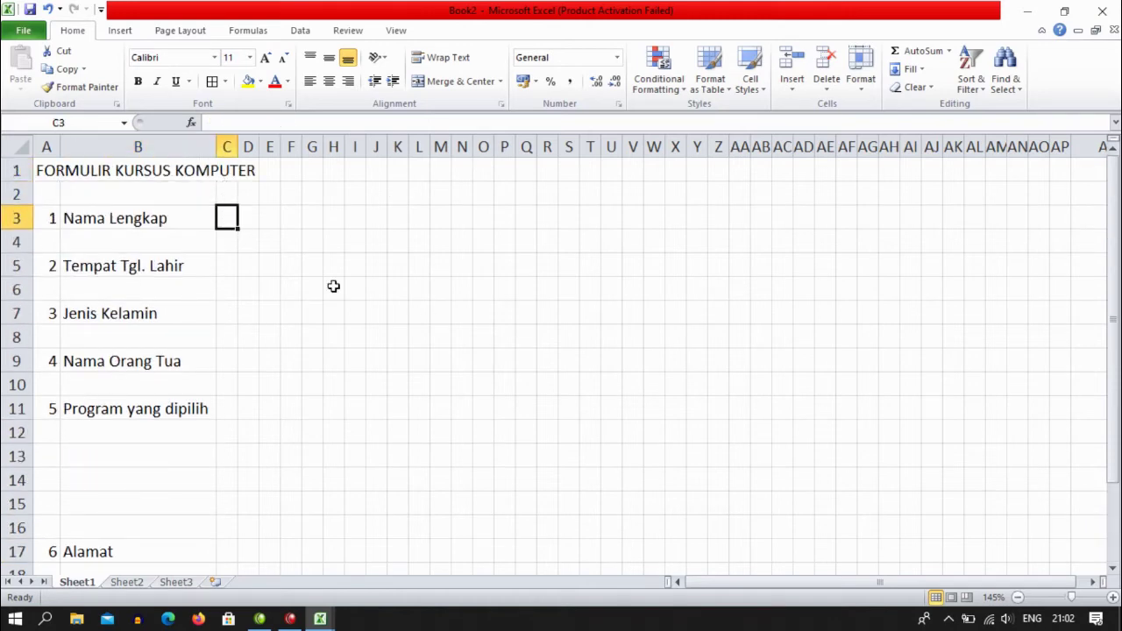
text(:)
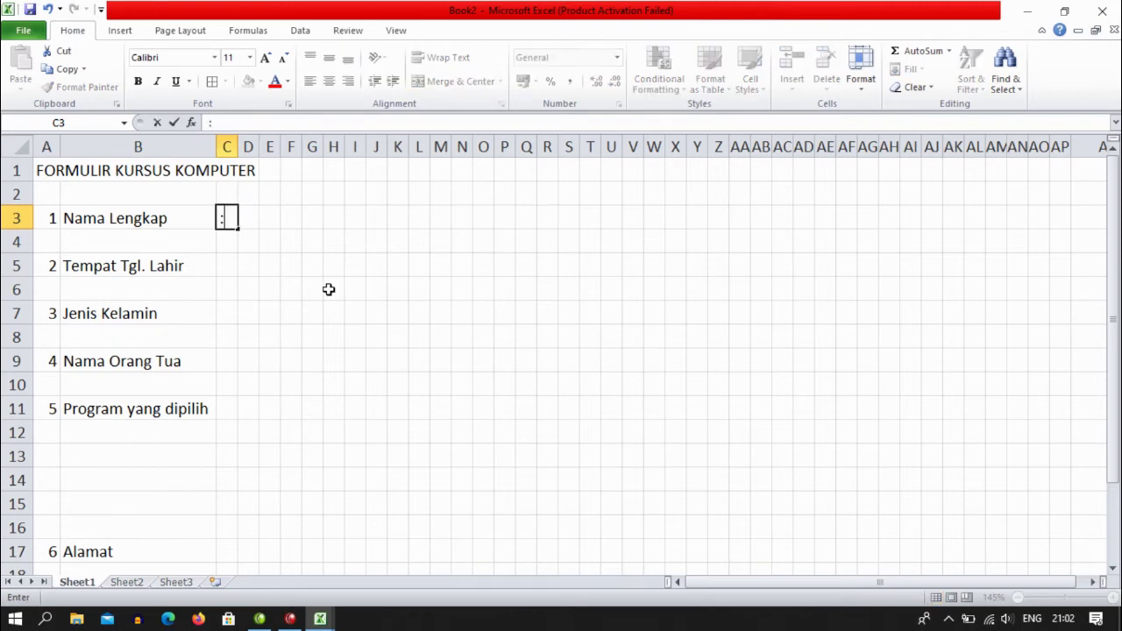
key(Return)
key(Down)
text(:)
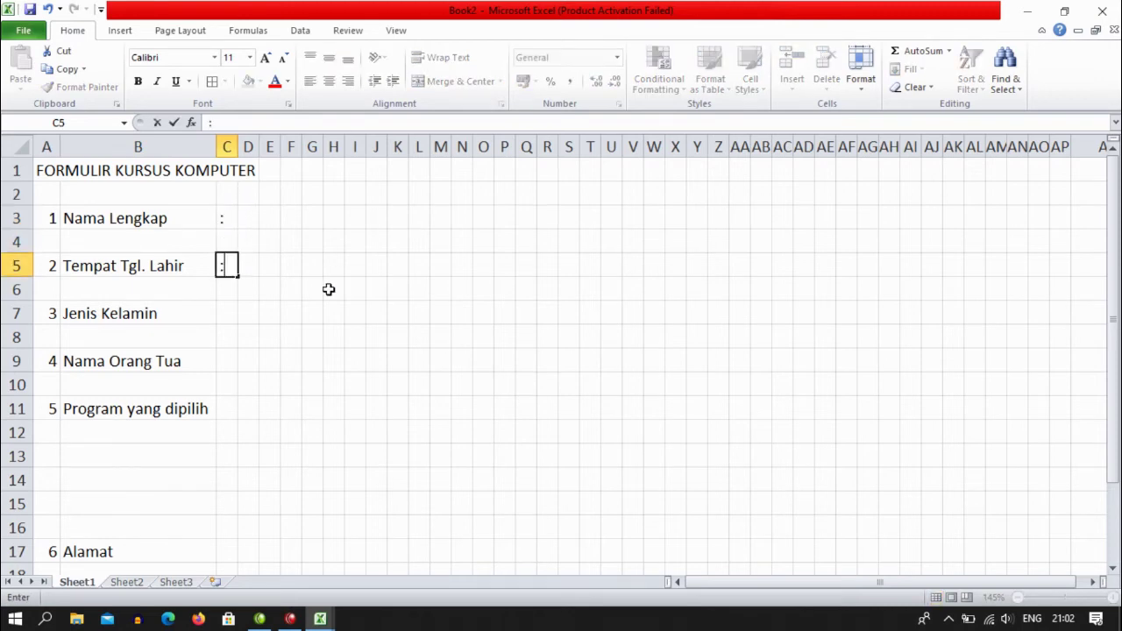
key(Return)
key(Down)
text(:)
key(Return)
key(Down)
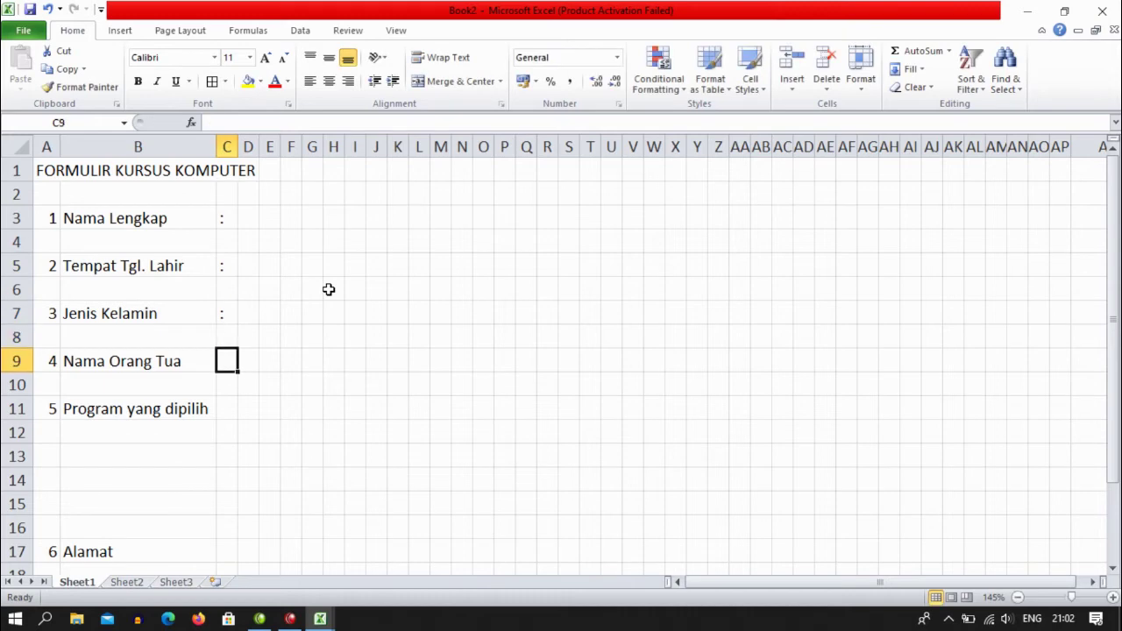
text(:)
key(Return)
key(Down)
text(:)
key(Return)
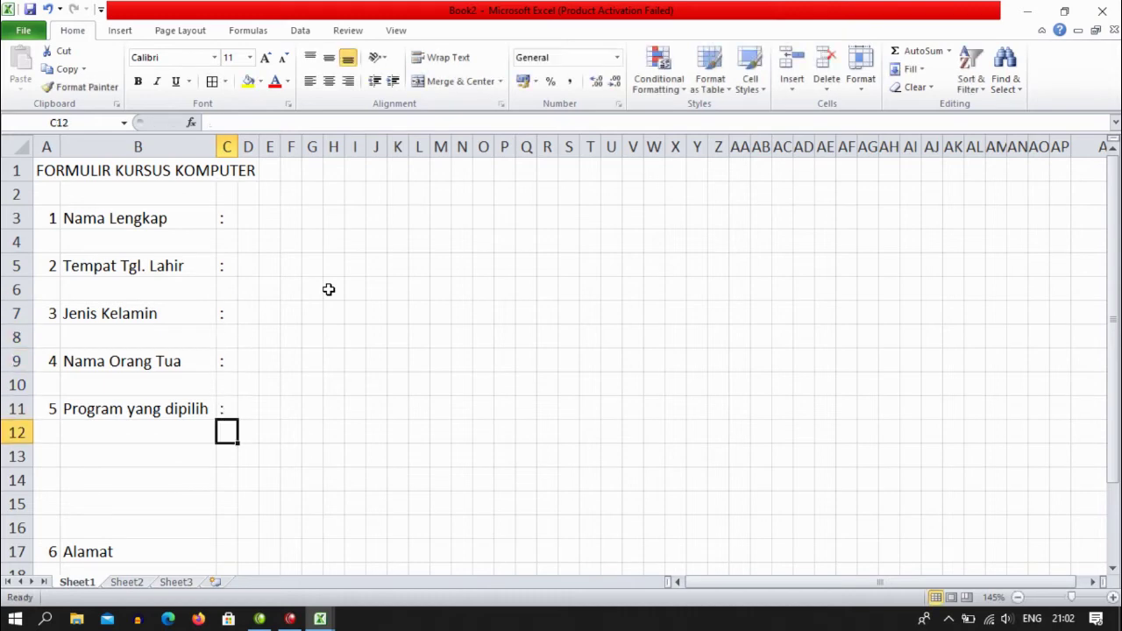
- Enter a colon beside "Alamat" in C17 and beside "No. Telp/HP" in C21
key(Down)
key(Down)
key(Down)
key(Down)
key(Down)
text(:)
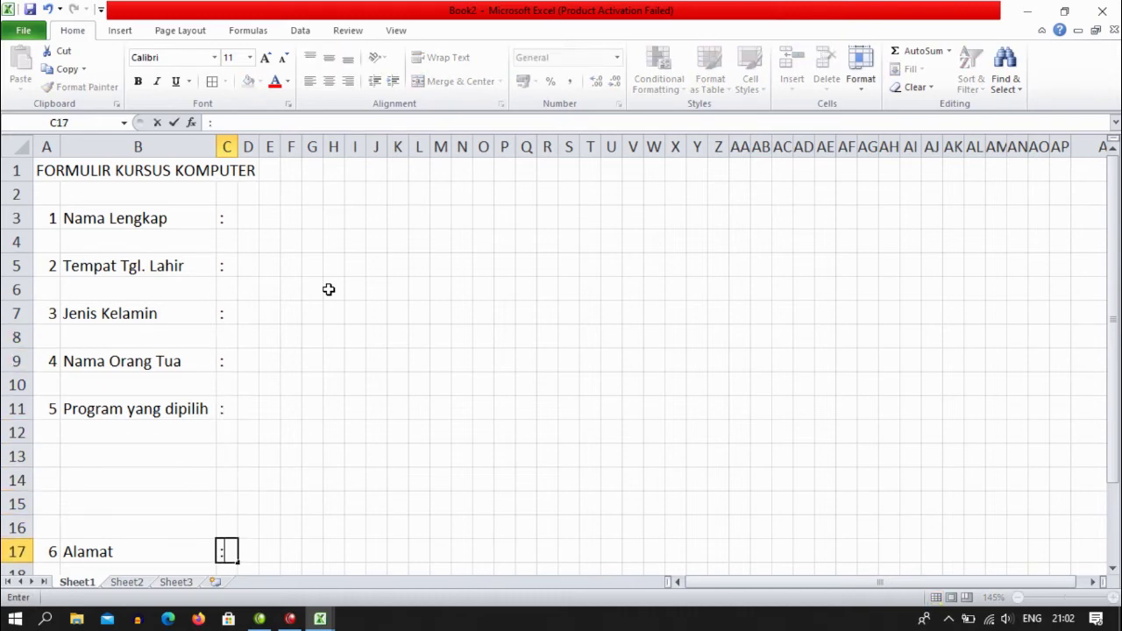
key(Return)
key(Down)
key(Down)
key(Down)
text(:)
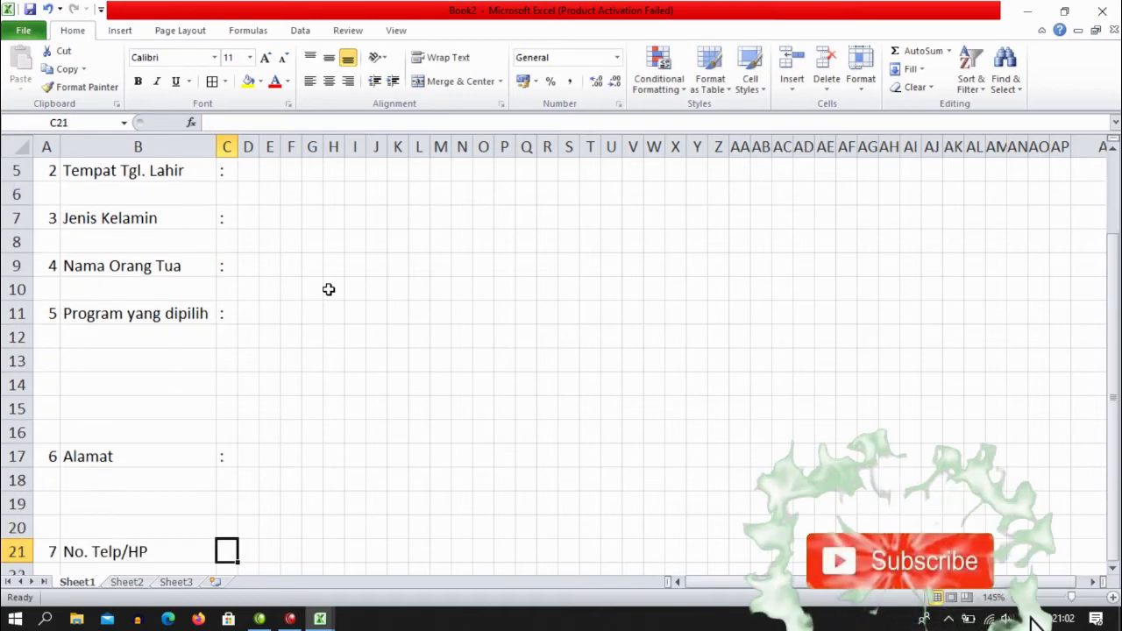
key(Return)
key(Down)
key(Down)
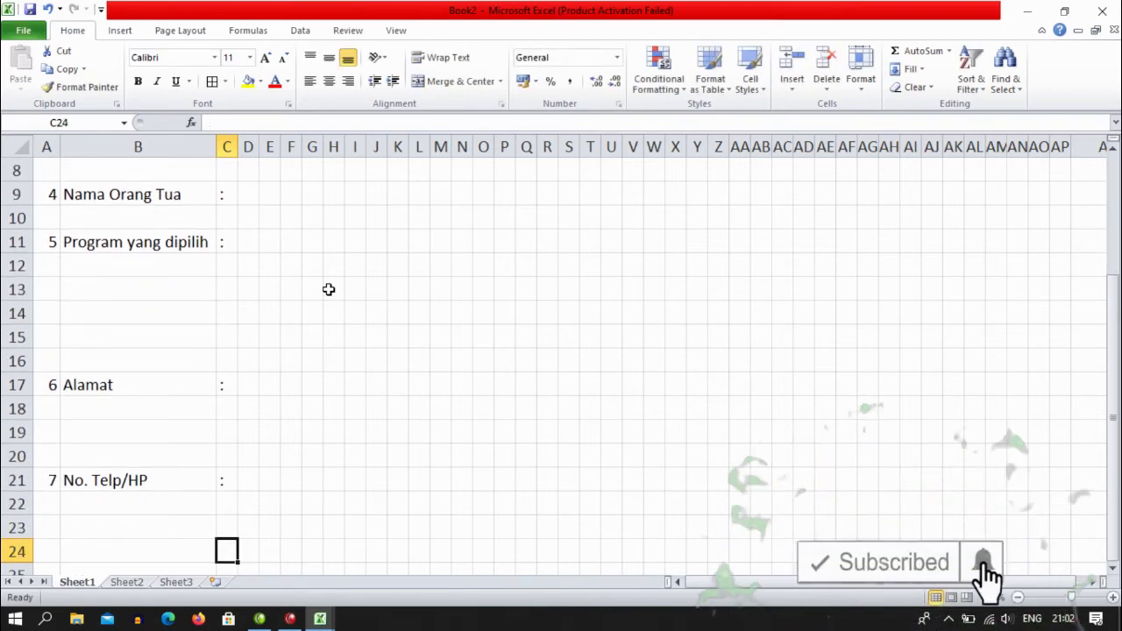
- Shrink the empty spacer rows 4, 6, 8 and 10 to thin gaps between the form items
scroll(328, 290, up, 3)
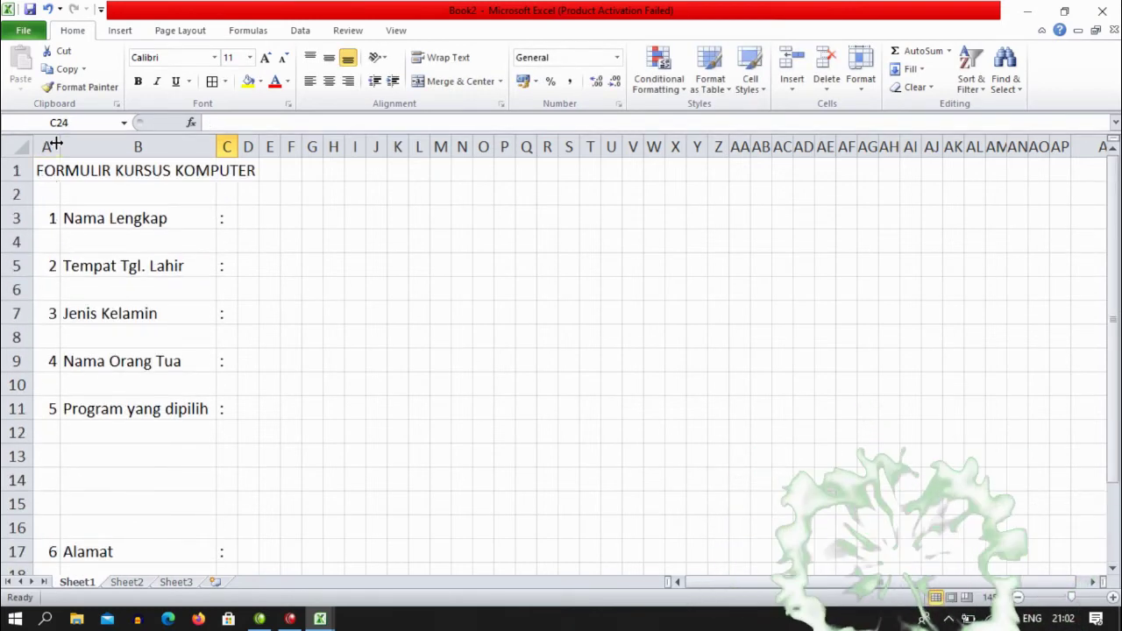
drag(18, 253, 20, 233)
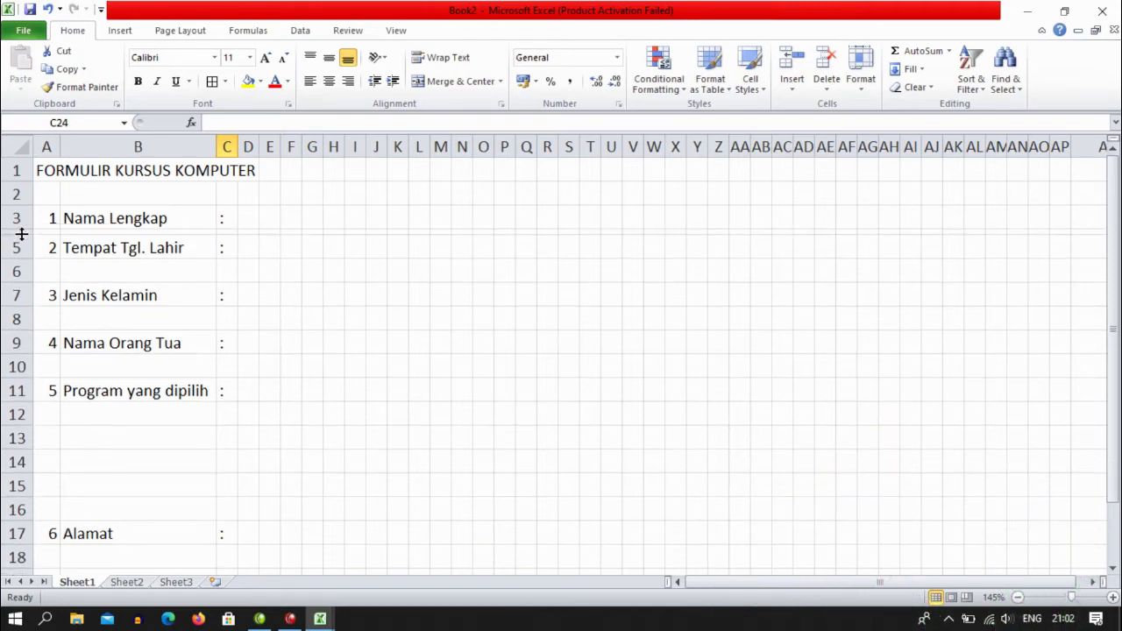
drag(17, 282, 25, 261)
drag(28, 314, 26, 298)
drag(17, 344, 26, 325)
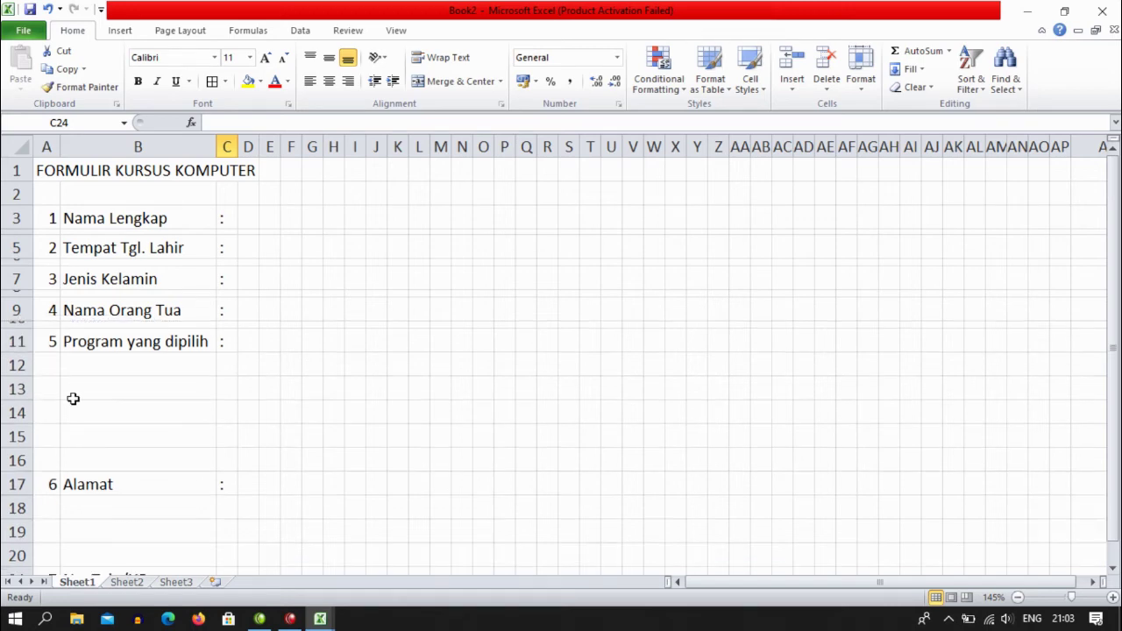
- Apply all borders to D3:AE3 to make letter boxes for "Nama Lengkap"
scroll(76, 395, down, 1)
scroll(59, 340, up, 1)
click(254, 219)
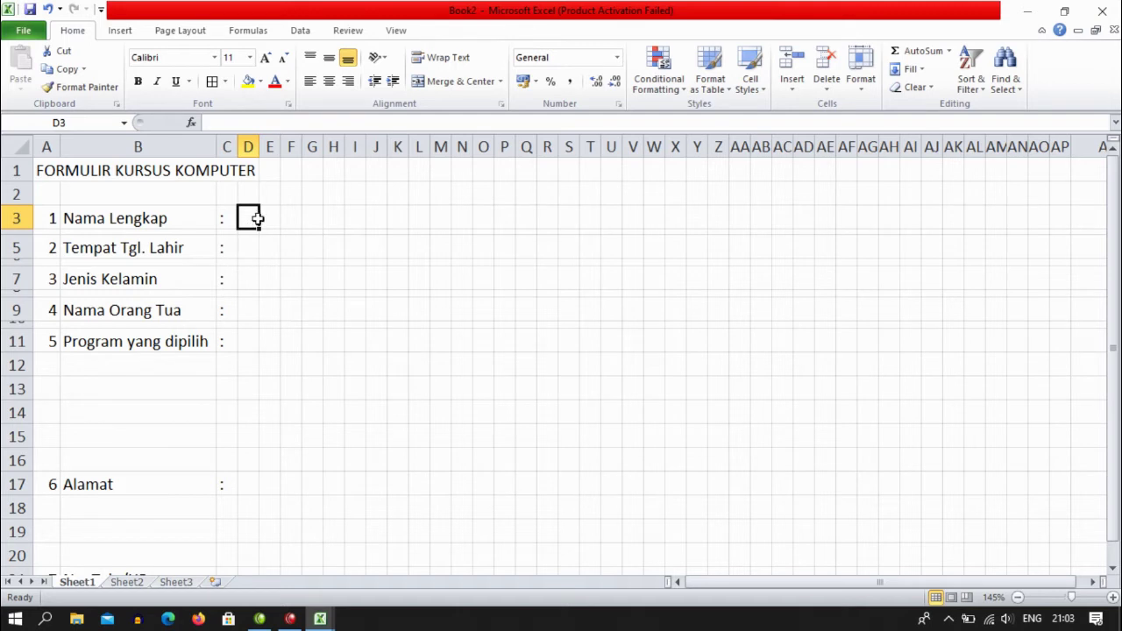
drag(256, 218, 822, 226)
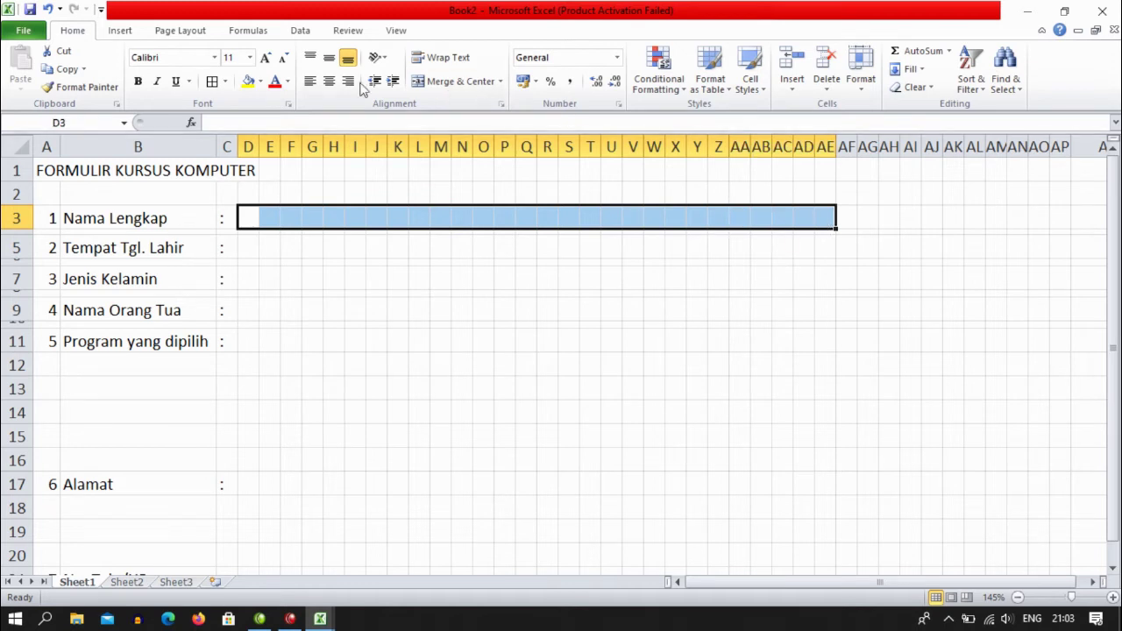
click(212, 82)
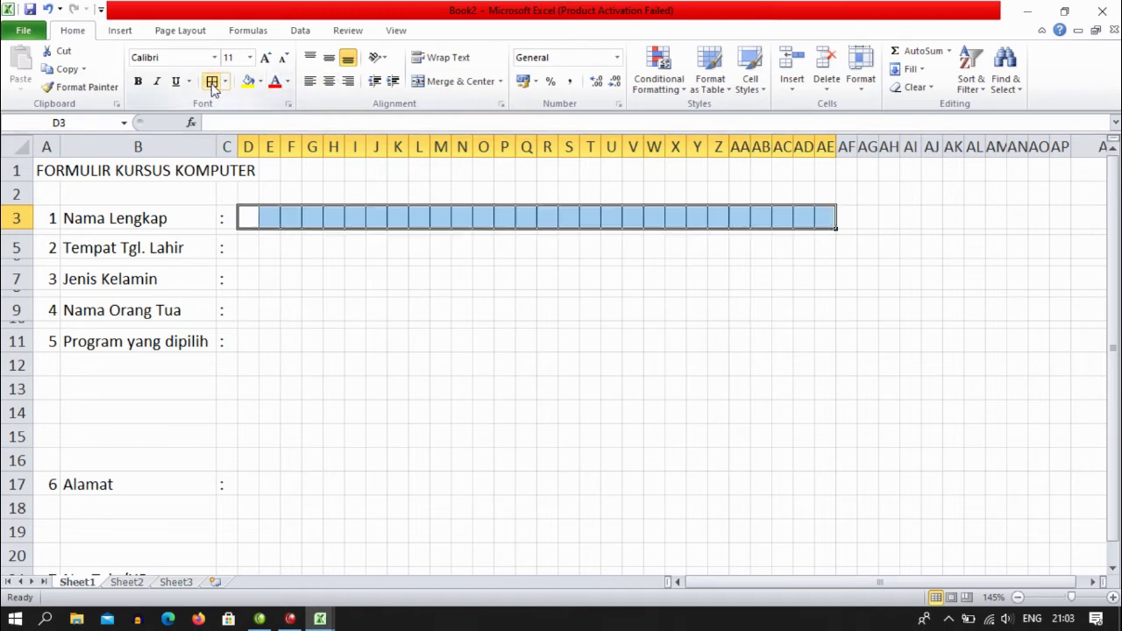
click(572, 384)
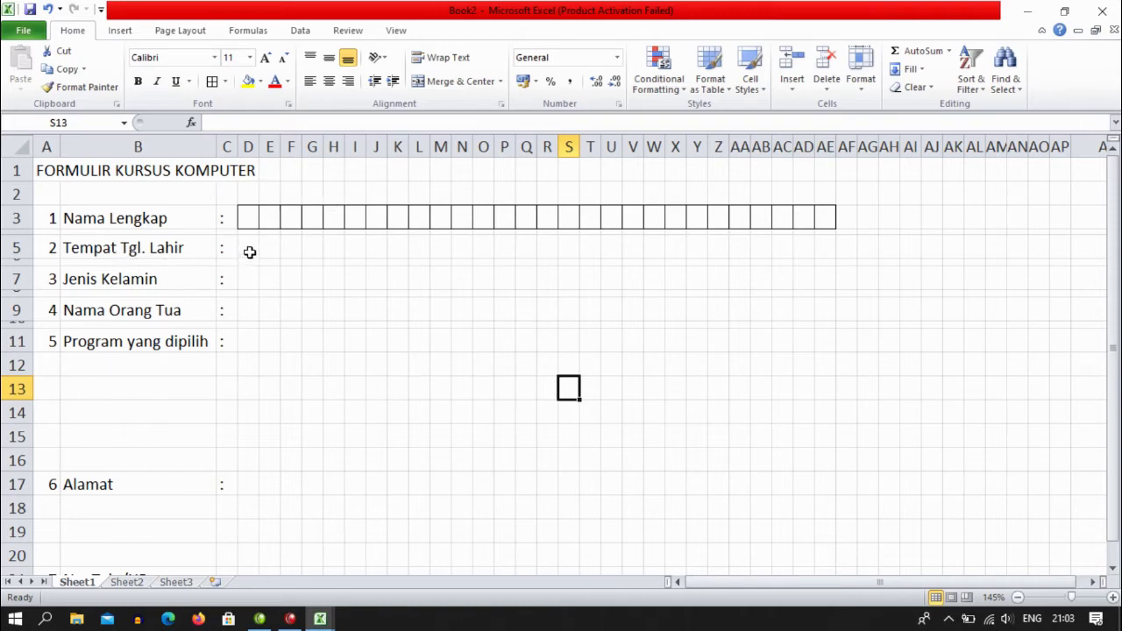
- Apply all borders to D5:U5, W5:X5, Z5:AA5 and AC5:AF5 as the birthplace and date boxes
drag(247, 250, 619, 253)
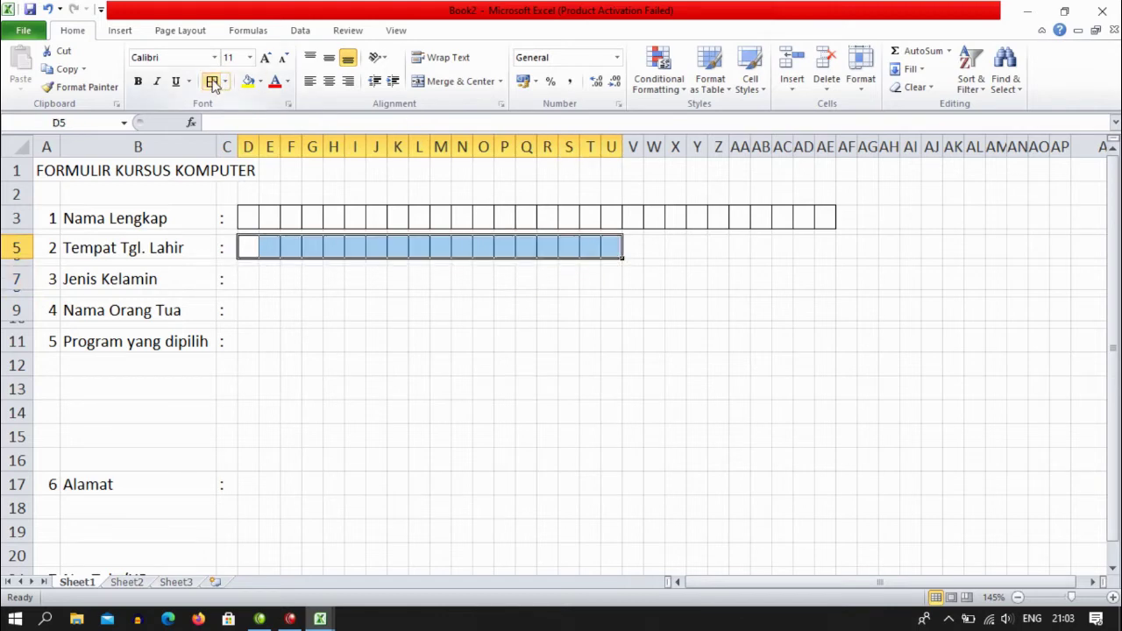
drag(658, 246, 672, 247)
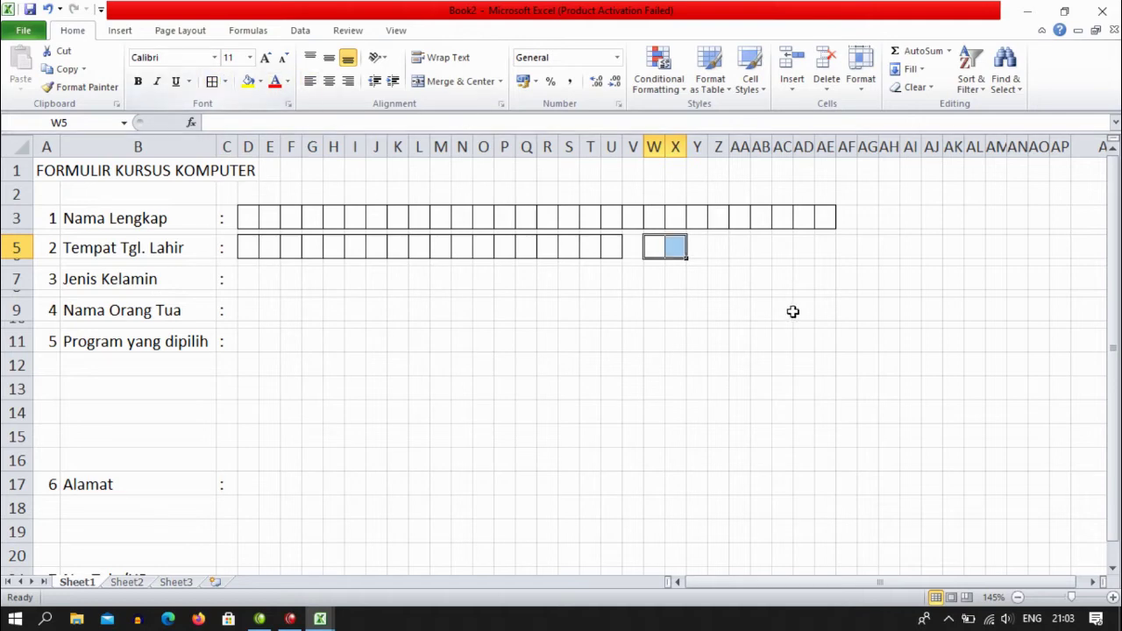
drag(719, 250, 735, 248)
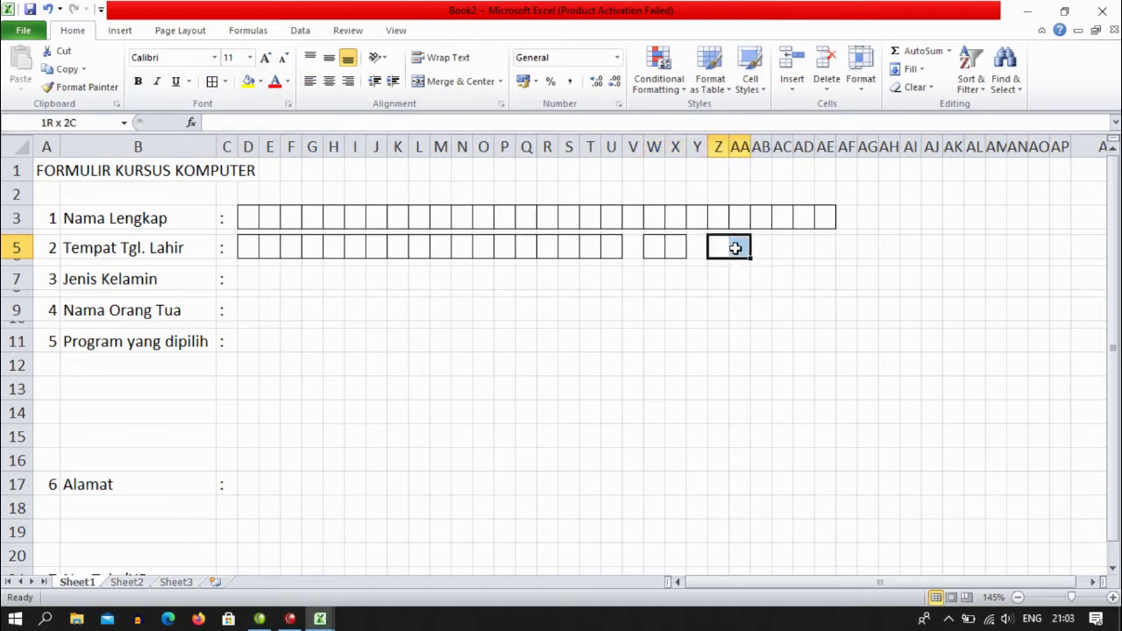
click(213, 81)
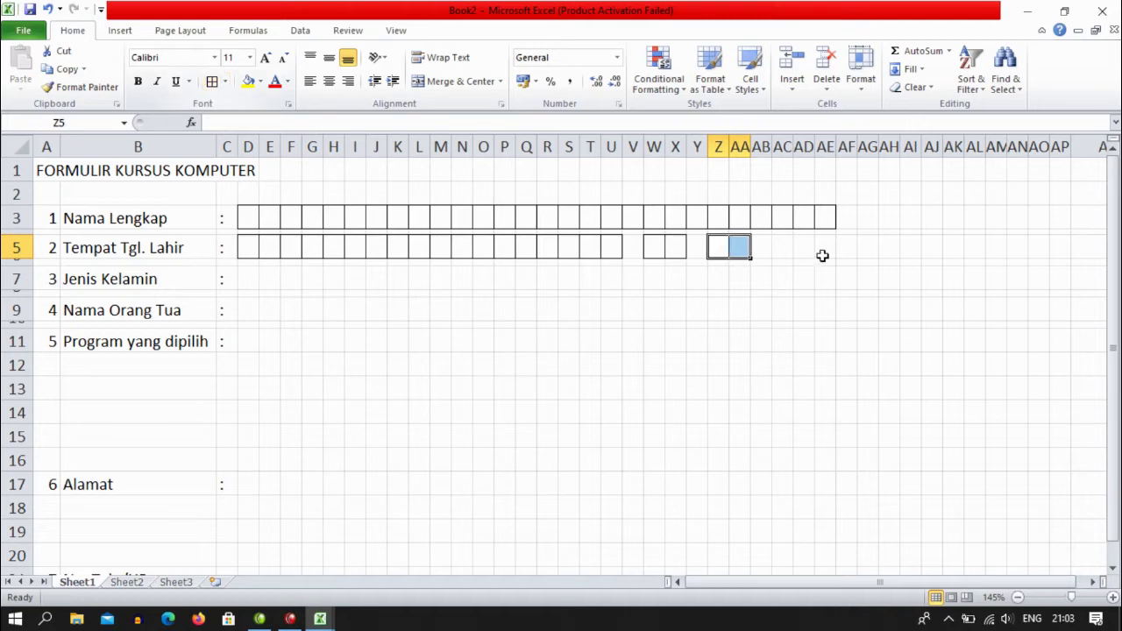
drag(781, 248, 837, 248)
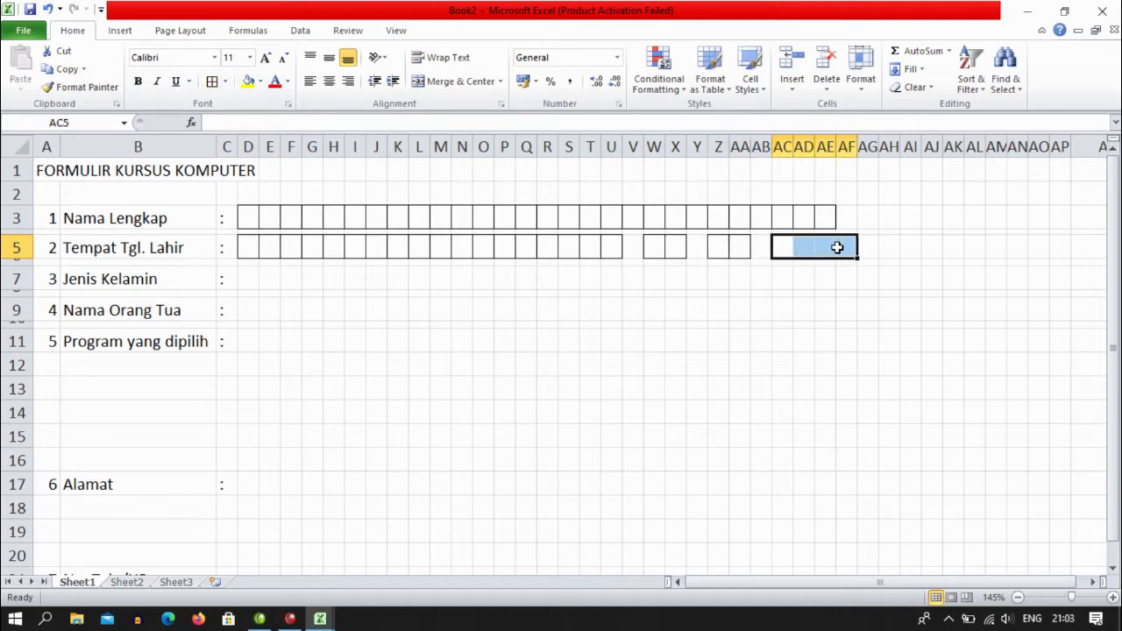
click(213, 80)
drag(890, 309, 868, 310)
- Extend the "Nama Lengkap" letter boxes by one, adding all borders to AF3
click(847, 219)
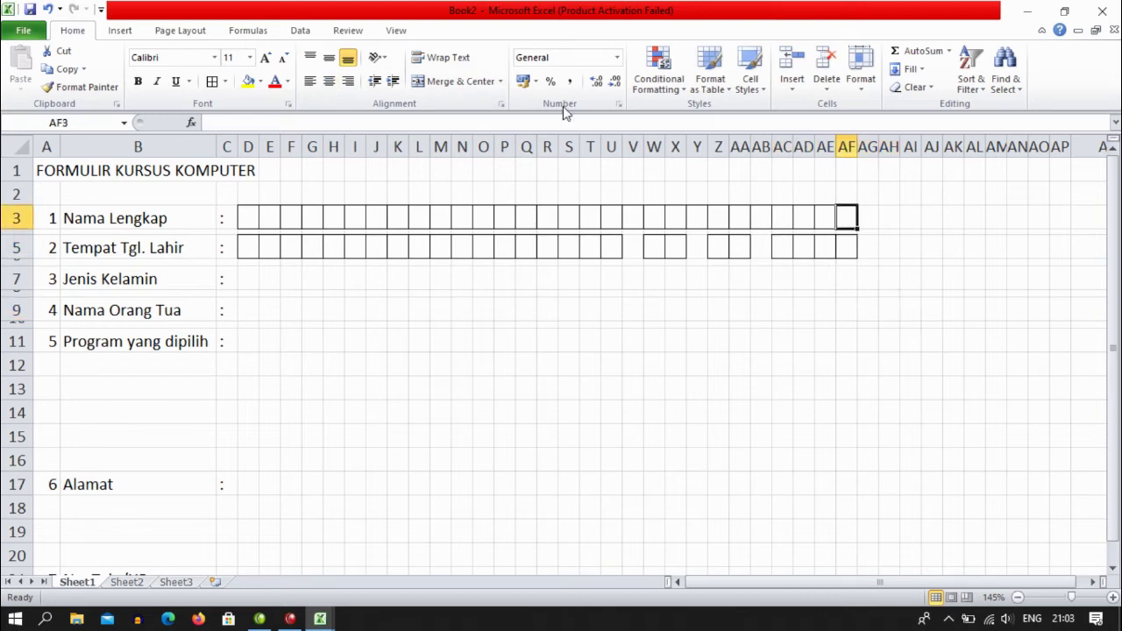
click(213, 80)
click(419, 363)
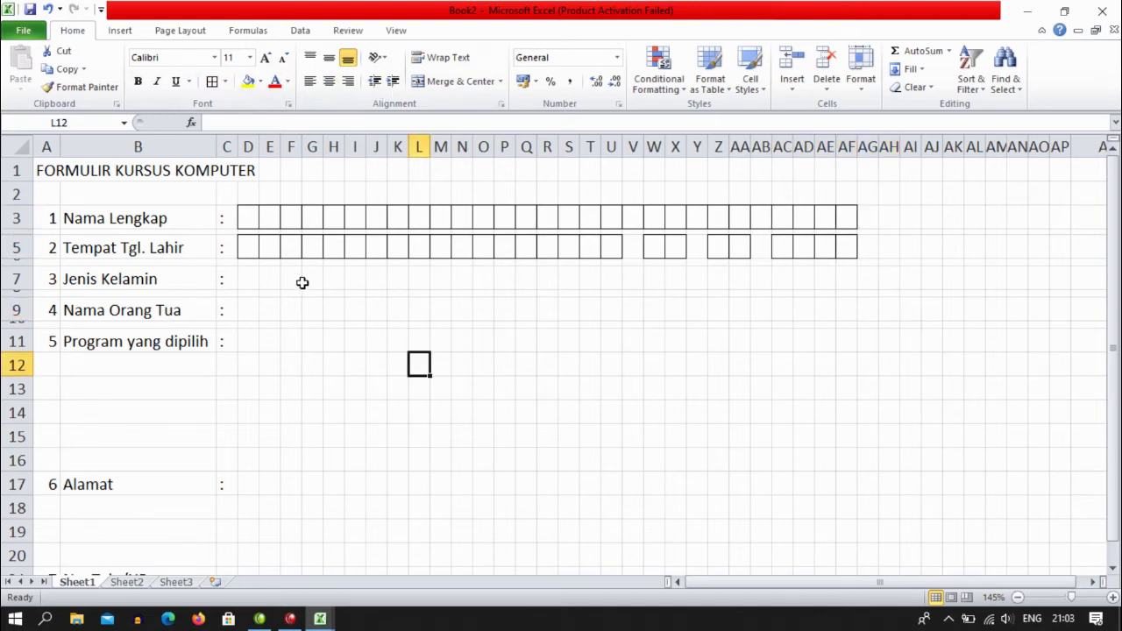
- Enter a slash as text in V5 between the birthplace and date boxes, centred horizontally and vertically
click(251, 286)
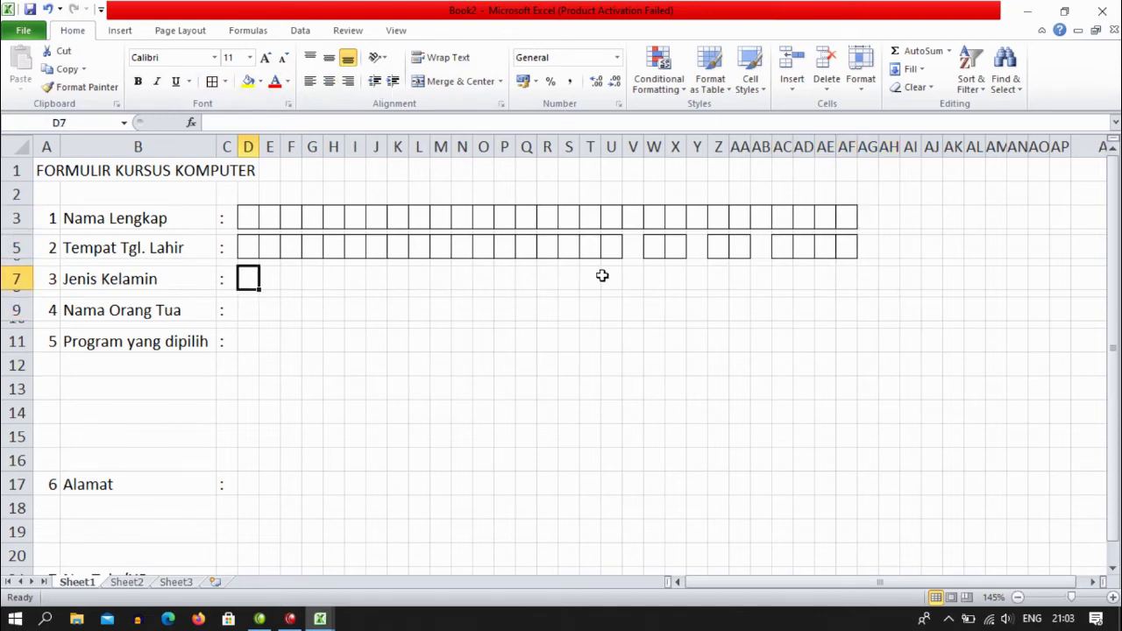
click(636, 248)
text('/)
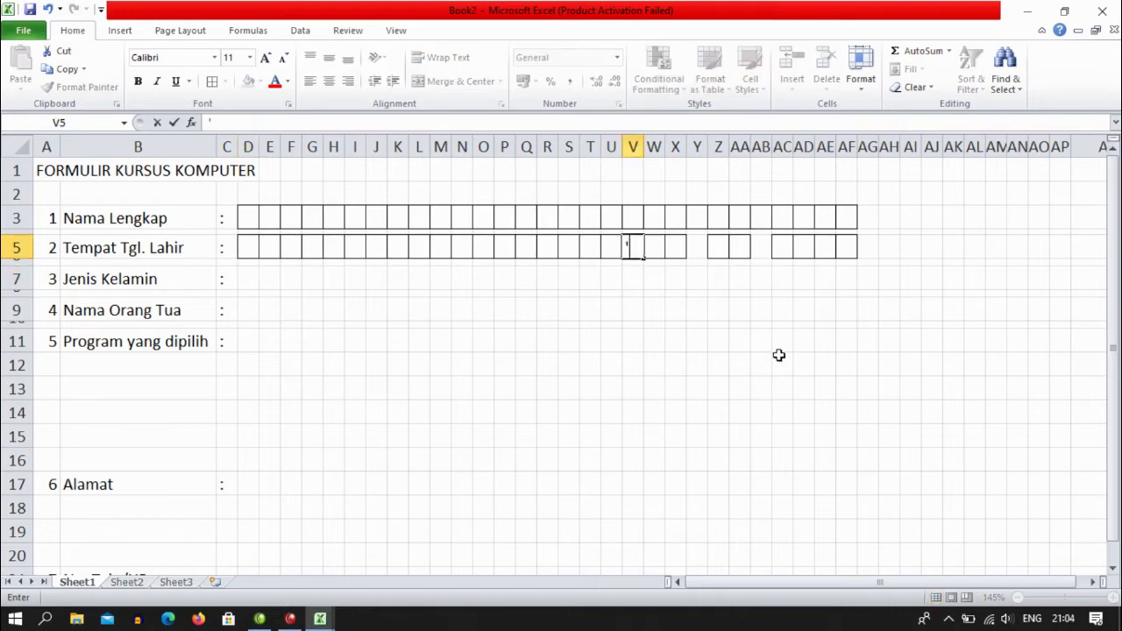
key(Return)
key(Up)
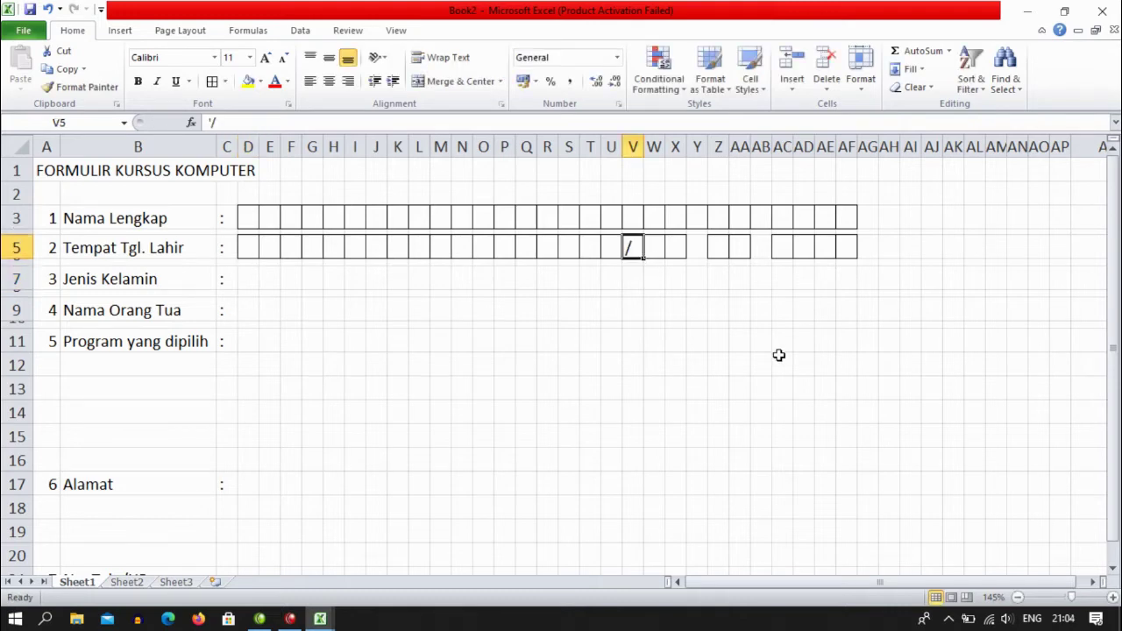
click(329, 58)
click(330, 81)
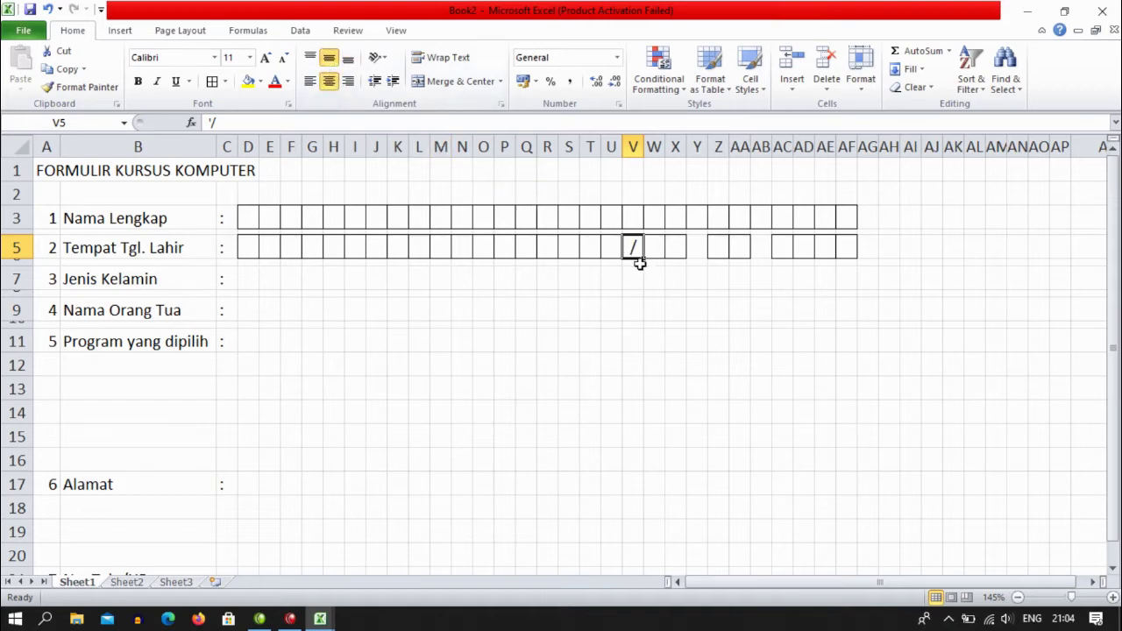
- Copy the slash from V5 into Y5 and AB5 to separate the day, month and year boxes
key(ctrl+c)
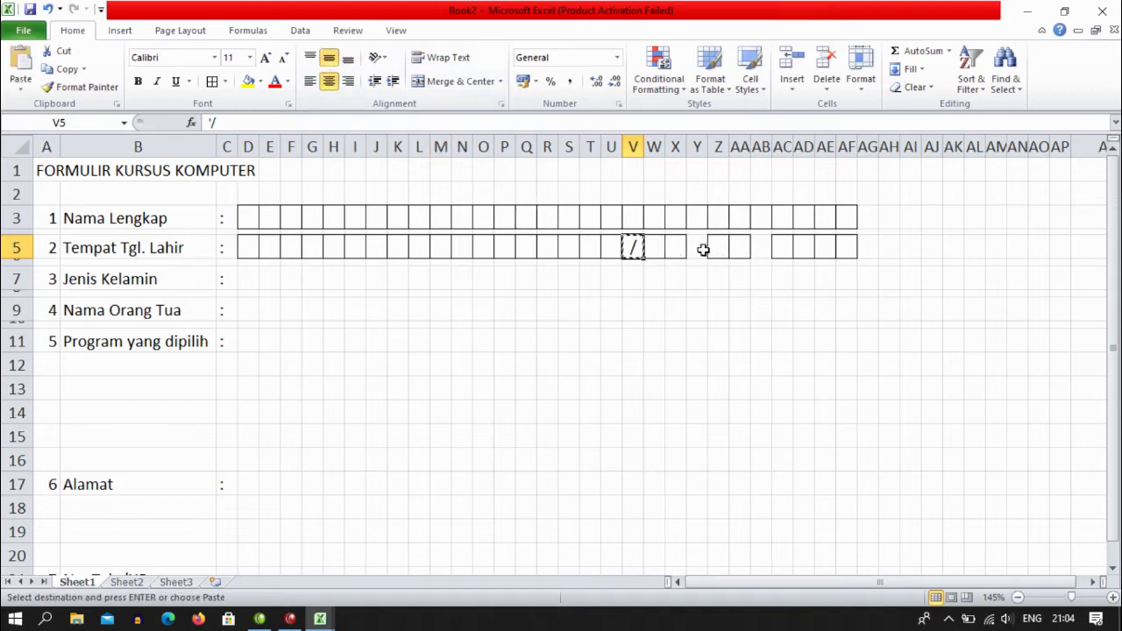
click(702, 248)
key(ctrl+v)
click(761, 246)
key(ctrl+v)
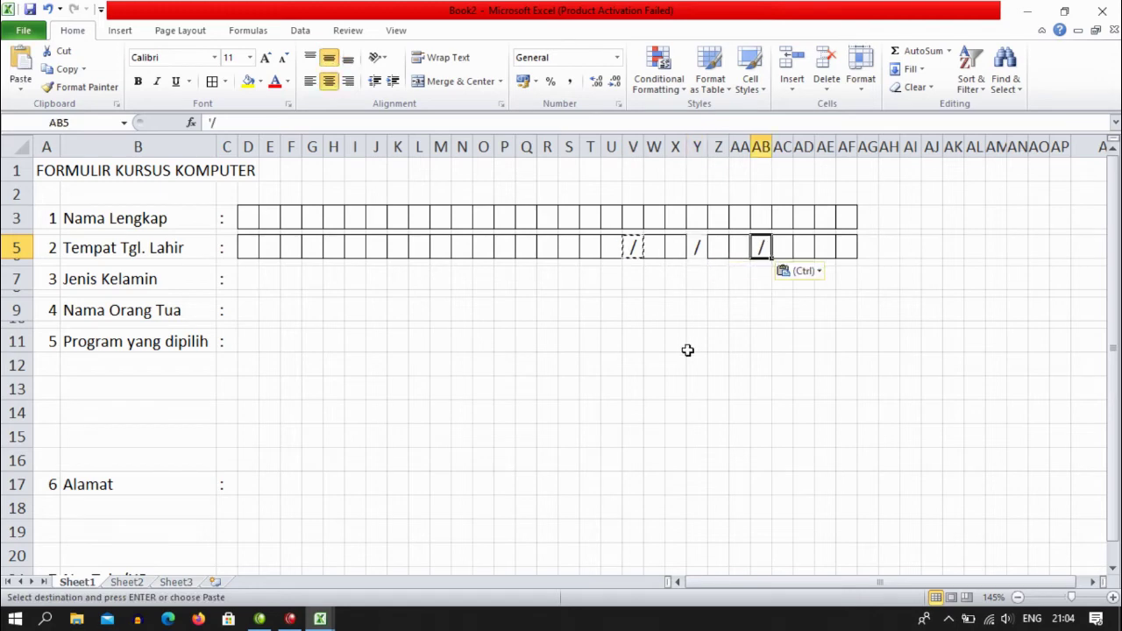
click(691, 346)
- Apply all borders to D7:Q7 for "Jenis Kelamin" and to D9:AF9 for "Nama Orang Tua"
drag(254, 281, 534, 281)
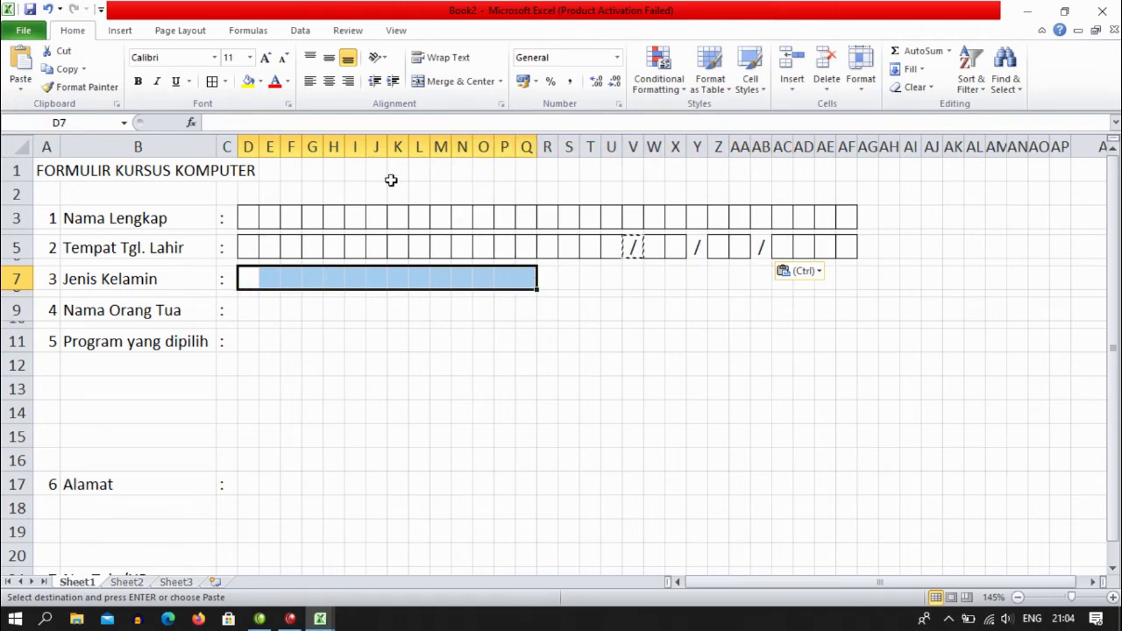
click(213, 81)
drag(355, 340, 355, 361)
drag(248, 310, 856, 316)
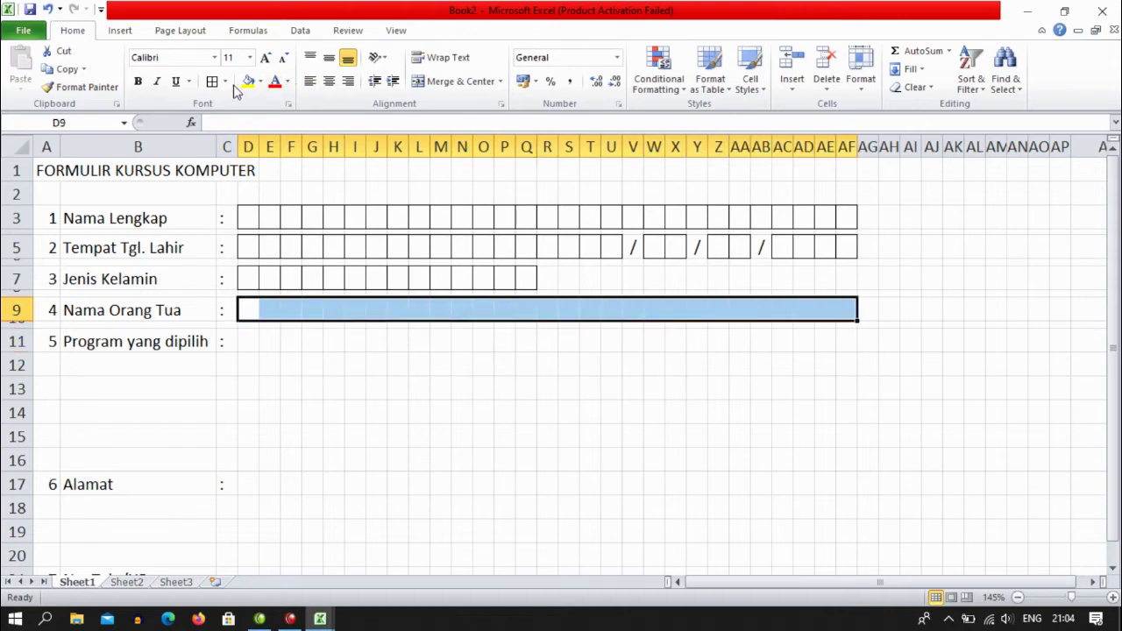
click(211, 81)
click(315, 361)
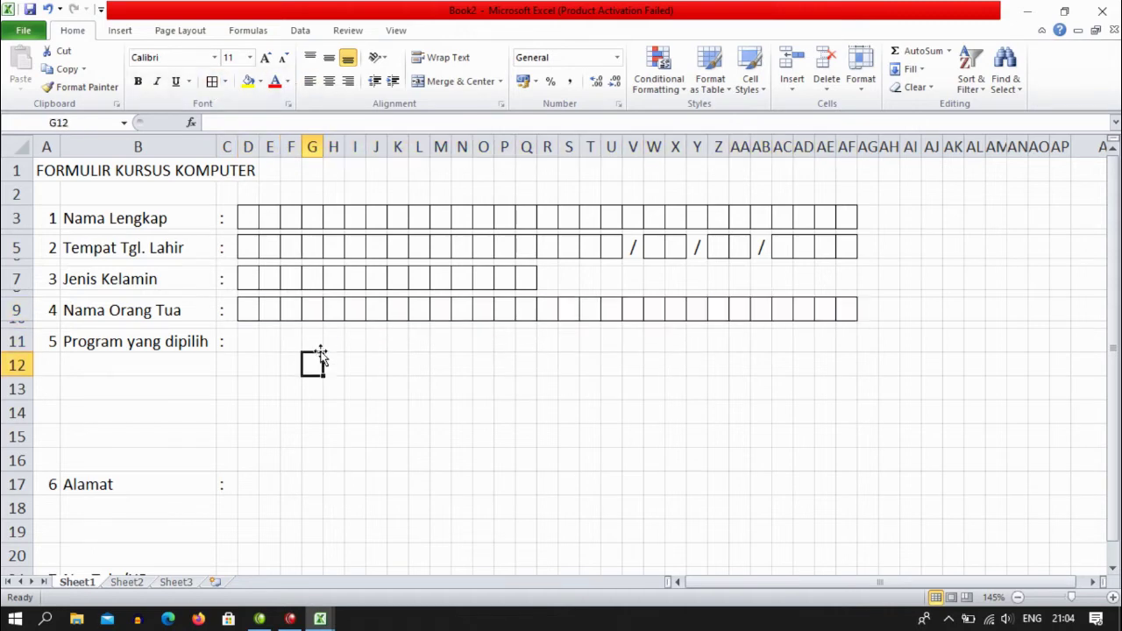
- Enter the first program option for "Program yang dipilih": 1 in D11 and "MS - Windows" in E11
click(243, 341)
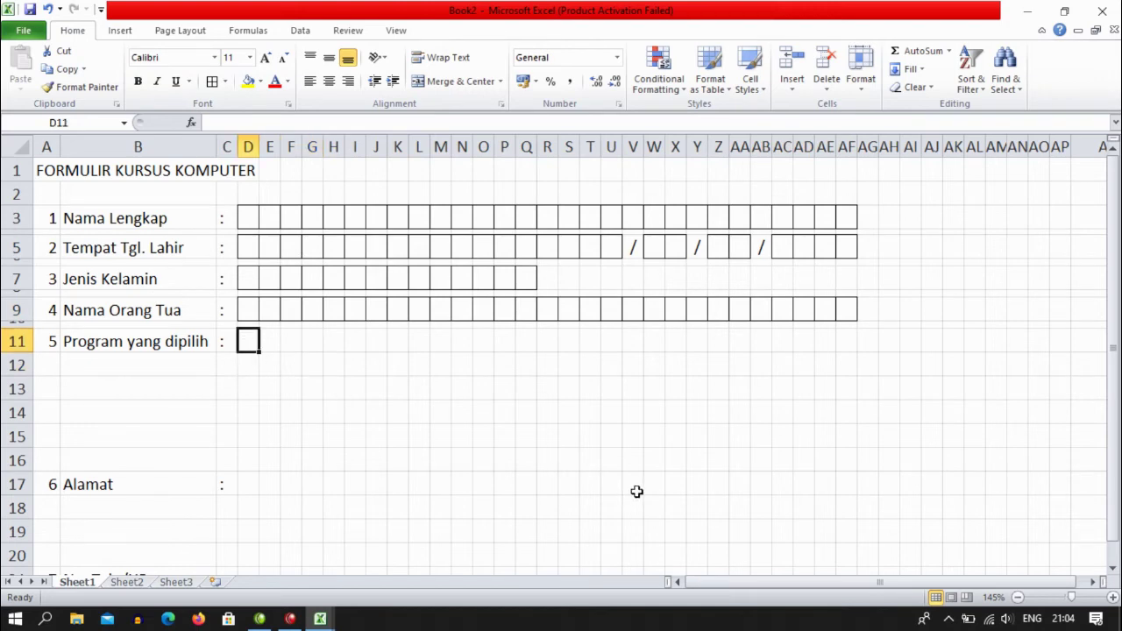
text(1)
key(Tab)
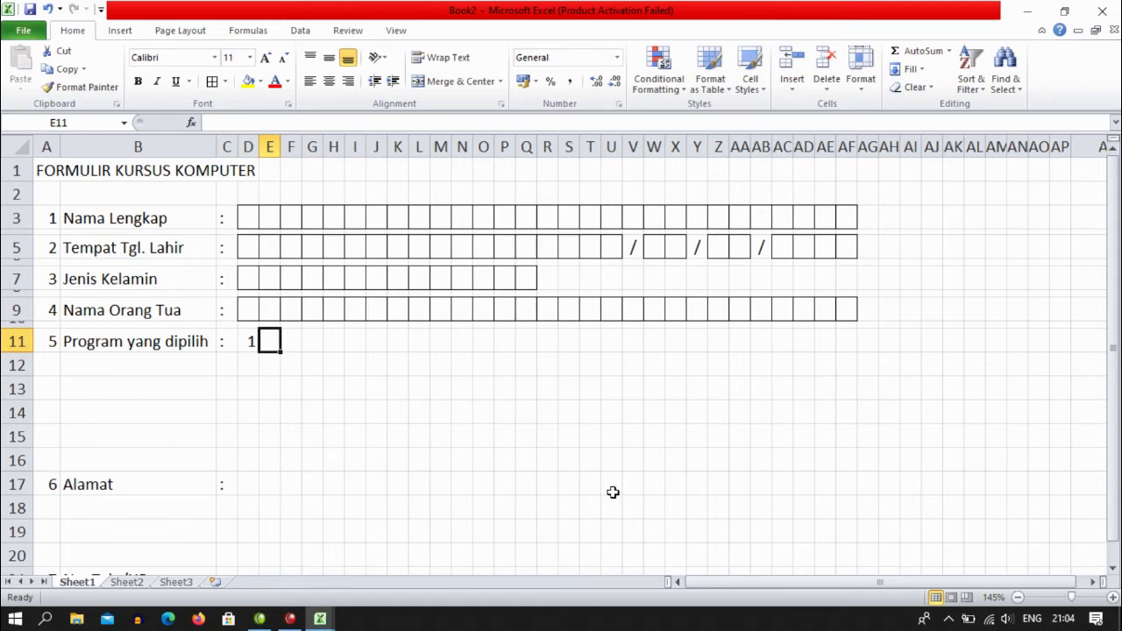
text(MS)
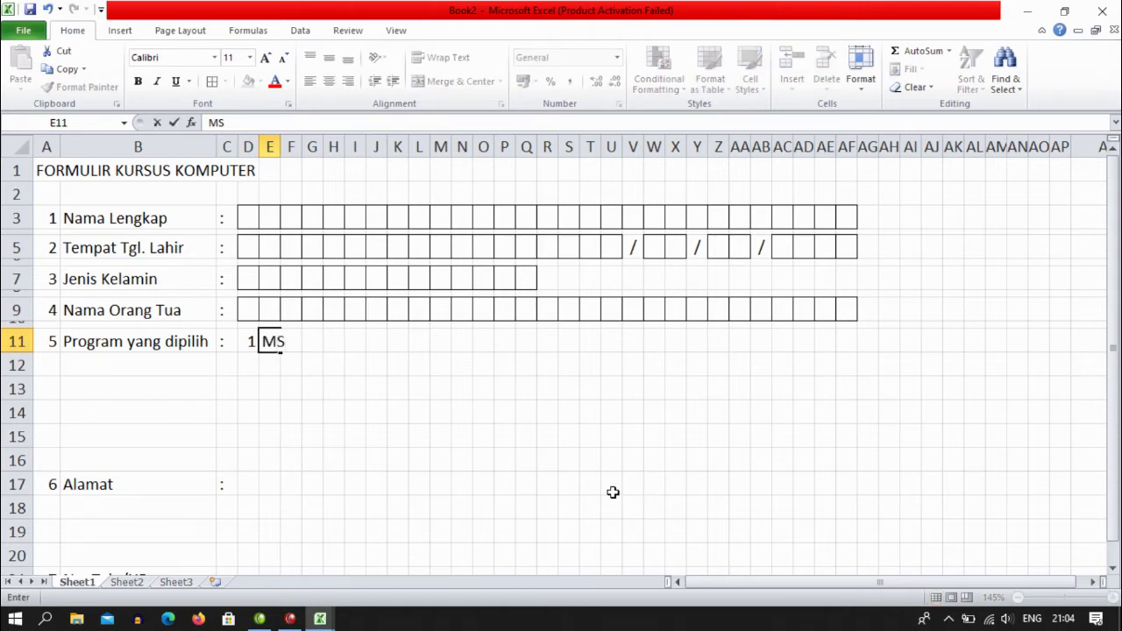
text( - Windows)
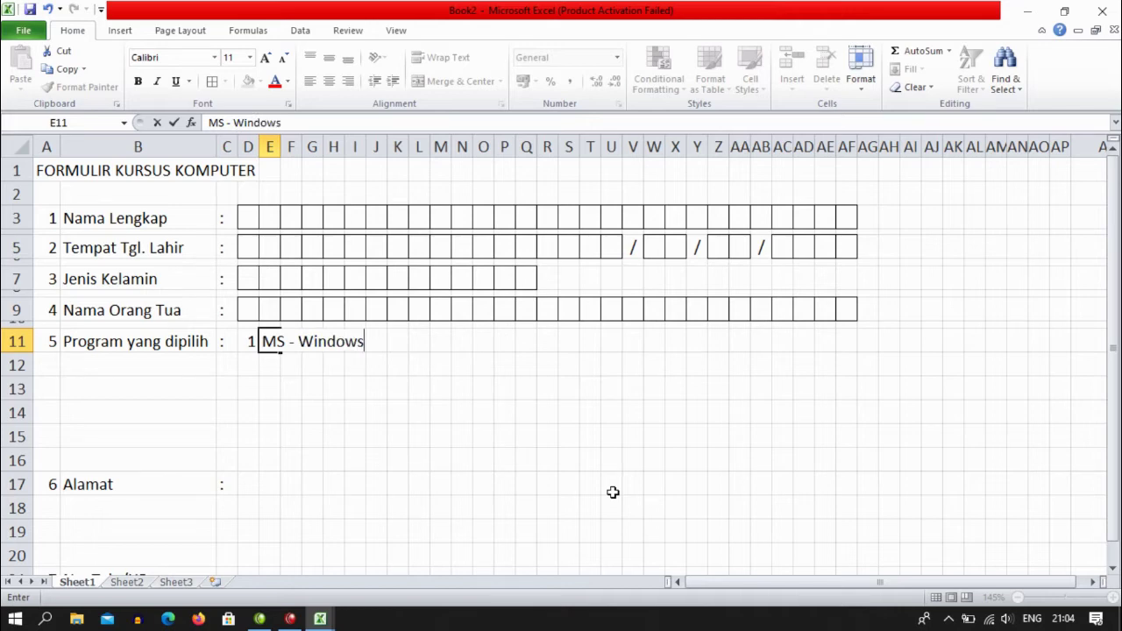
key(Return)
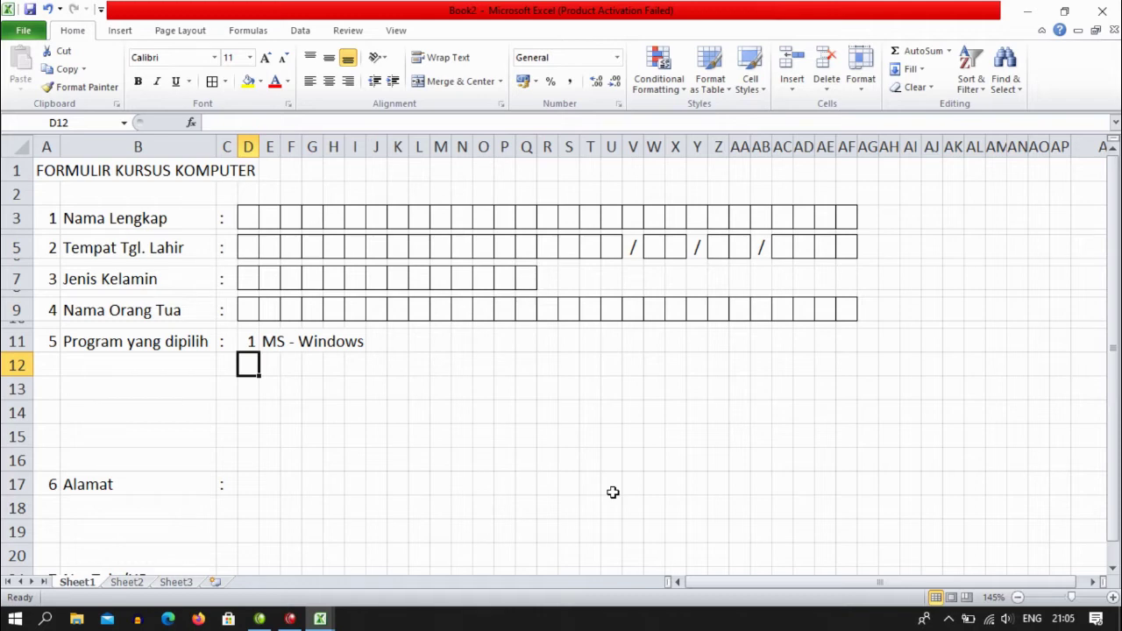
- Enter the second program option, leaving row 12 empty: 2 in D13 and "MS - Word" in E13
key(Down)
text(2)
key(Tab)
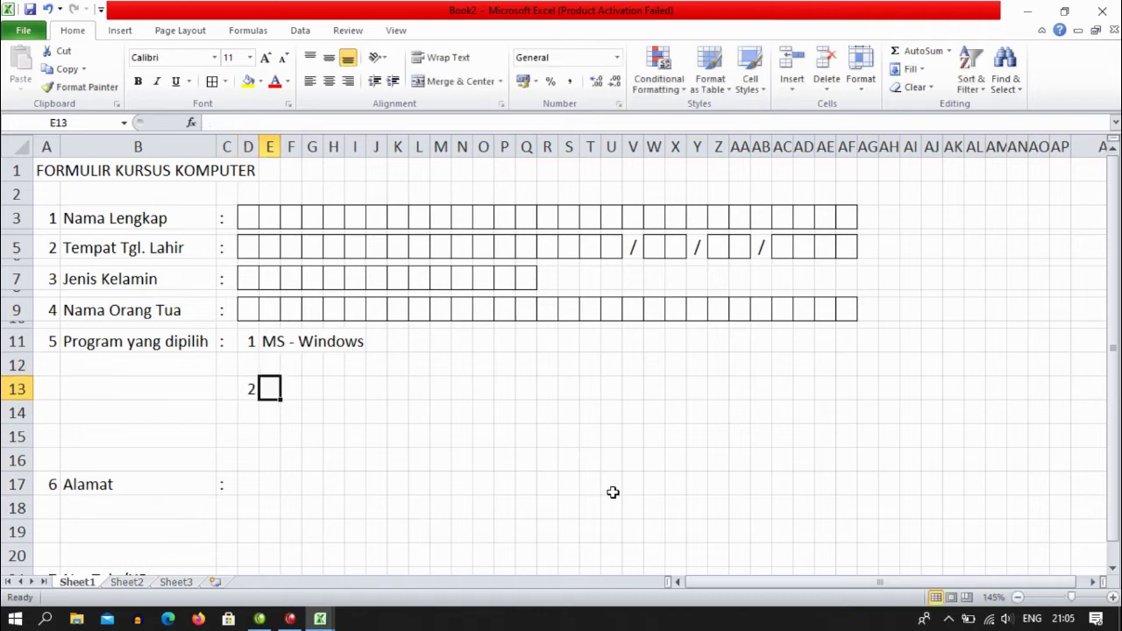
text(MS -)
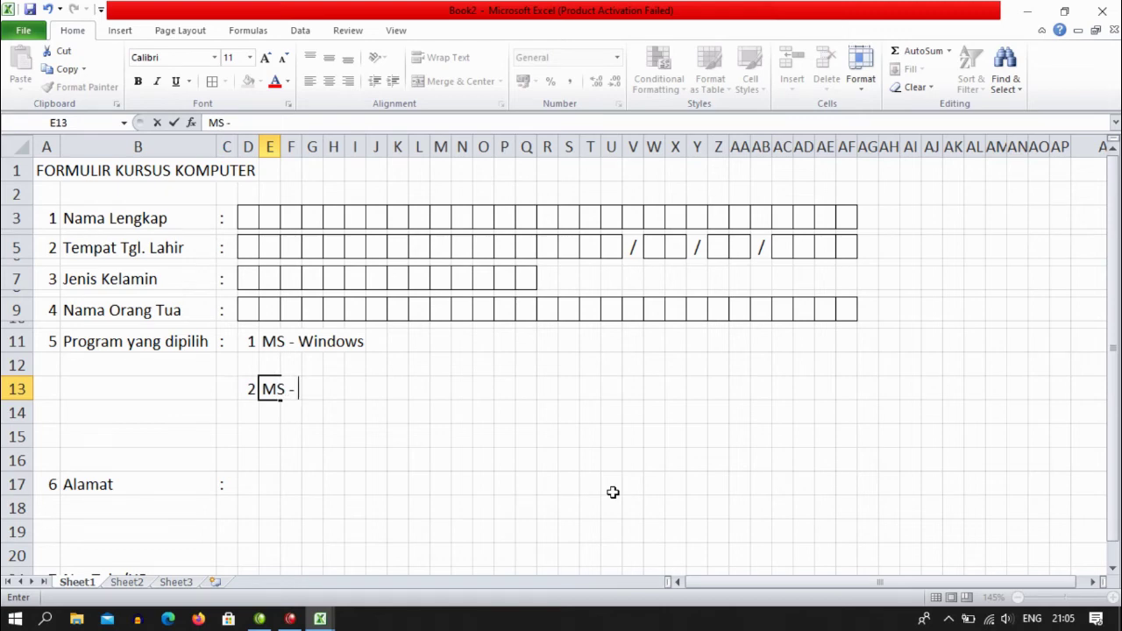
text( Word)
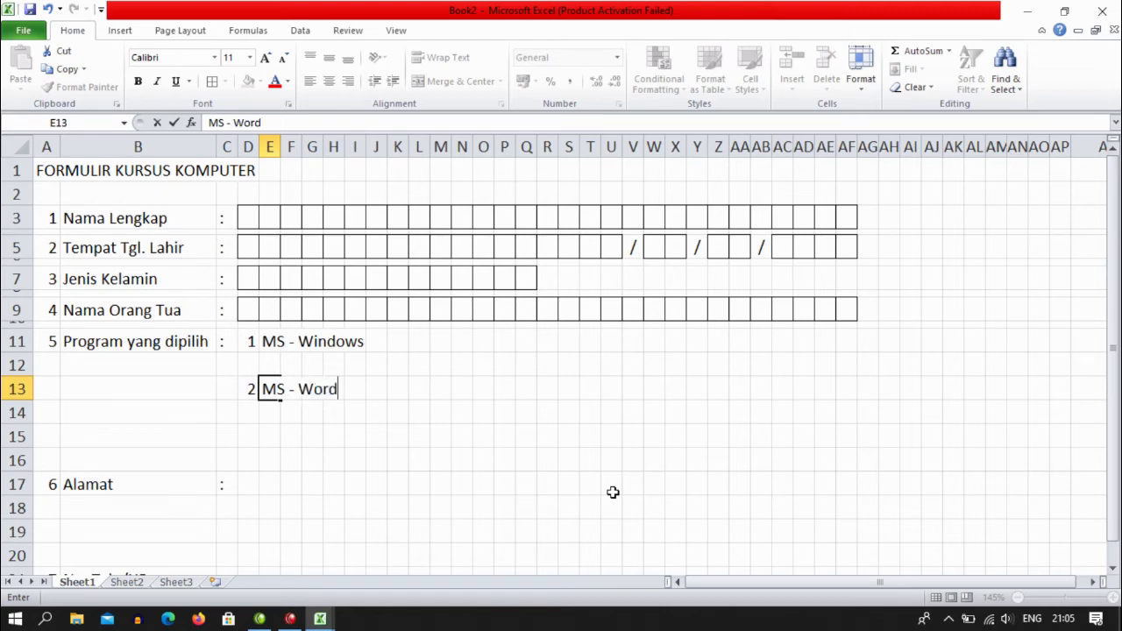
key(Return)
- Enter the third program option: 3 in D15 and "MS - Excel" in E15
key(Down)
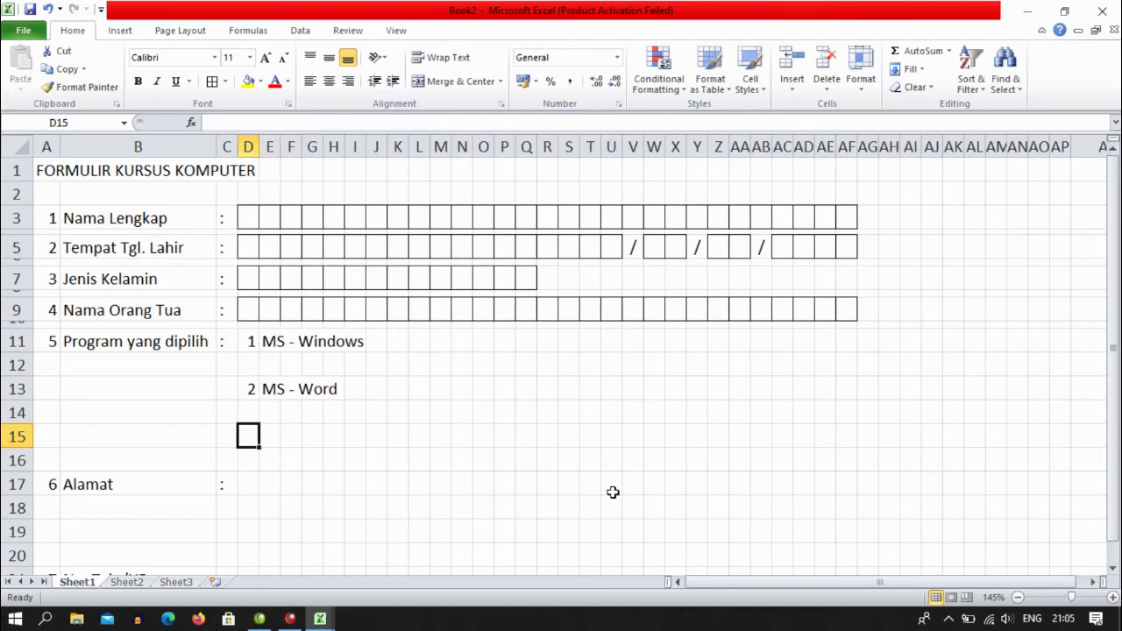
text(3)
key(Tab)
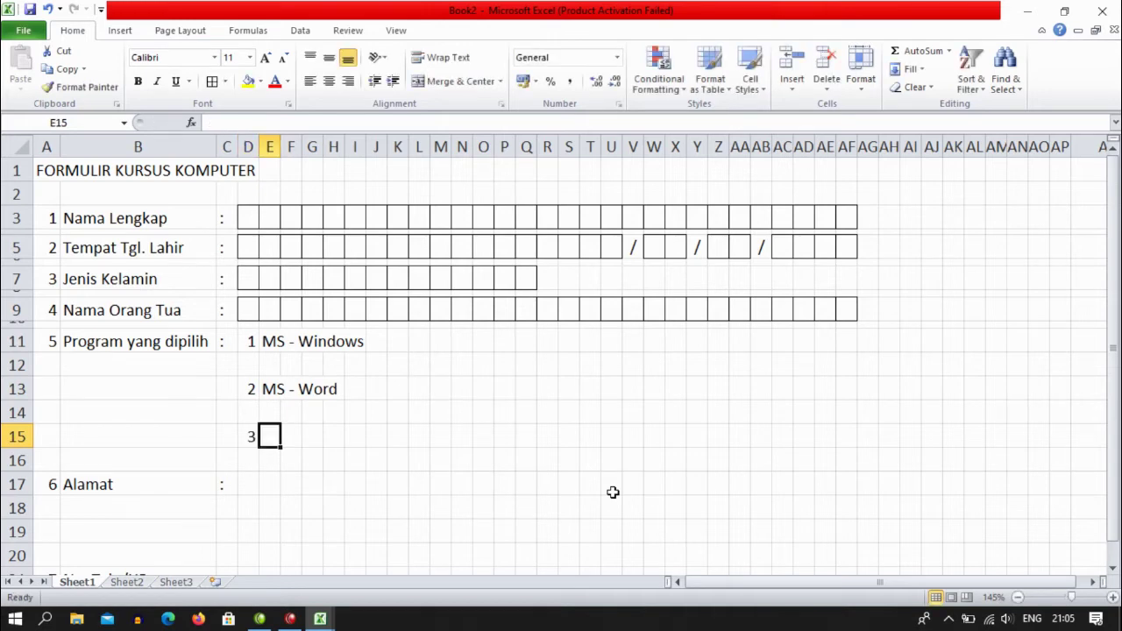
text(MS)
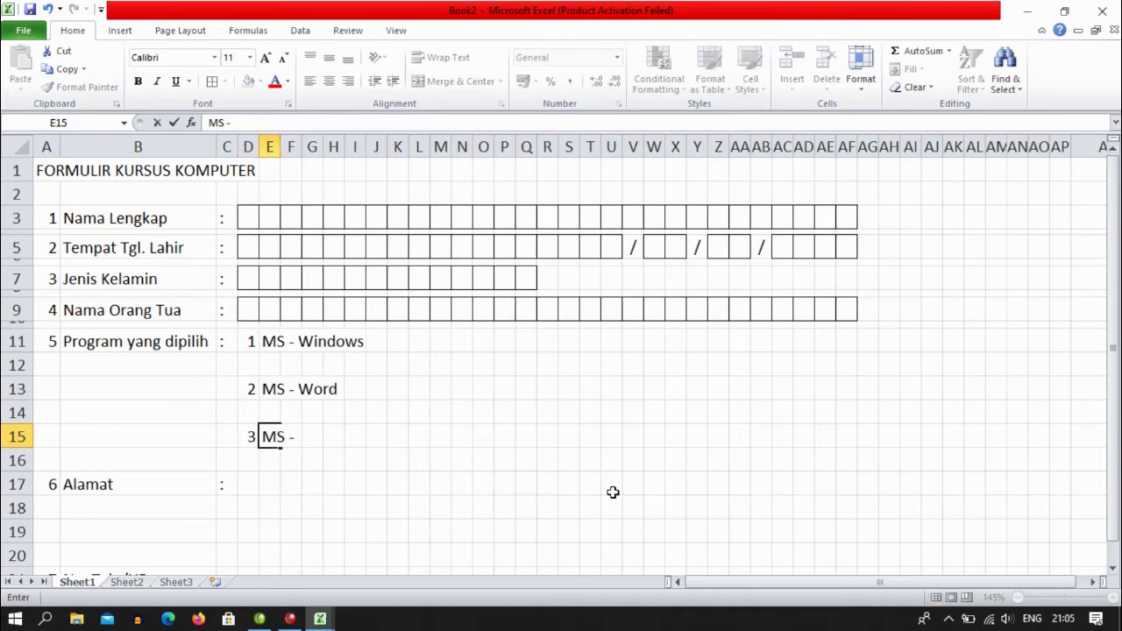
text( - Excel)
key(Tab)
- Start a second column of program options with 4 in M11 and "MS - Powerpoint" in N11
key(Tab)
key(Tab)
key(Tab)
key(Tab)
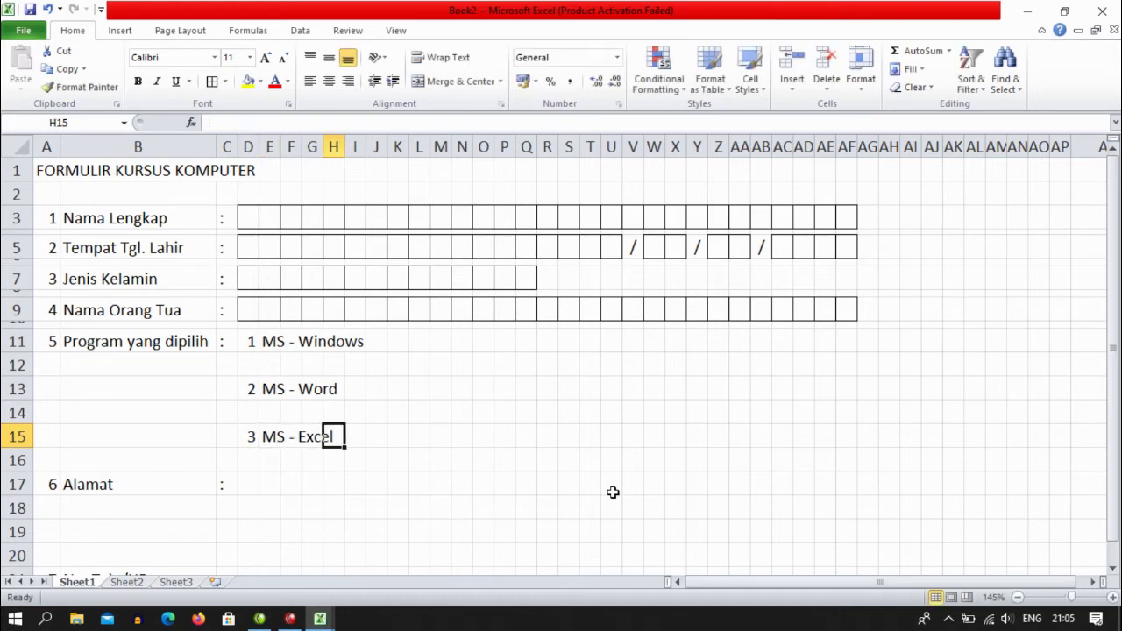
key(Right)
key(Up)
key(Up)
key(Up)
key(Up)
key(Right)
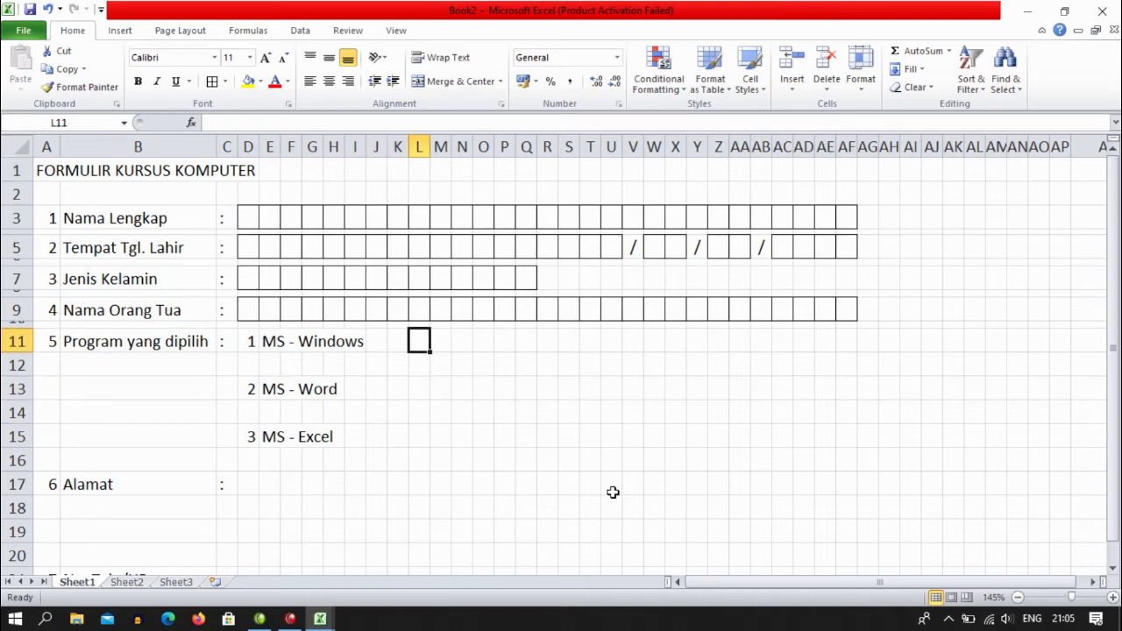
key(Right)
text(5)
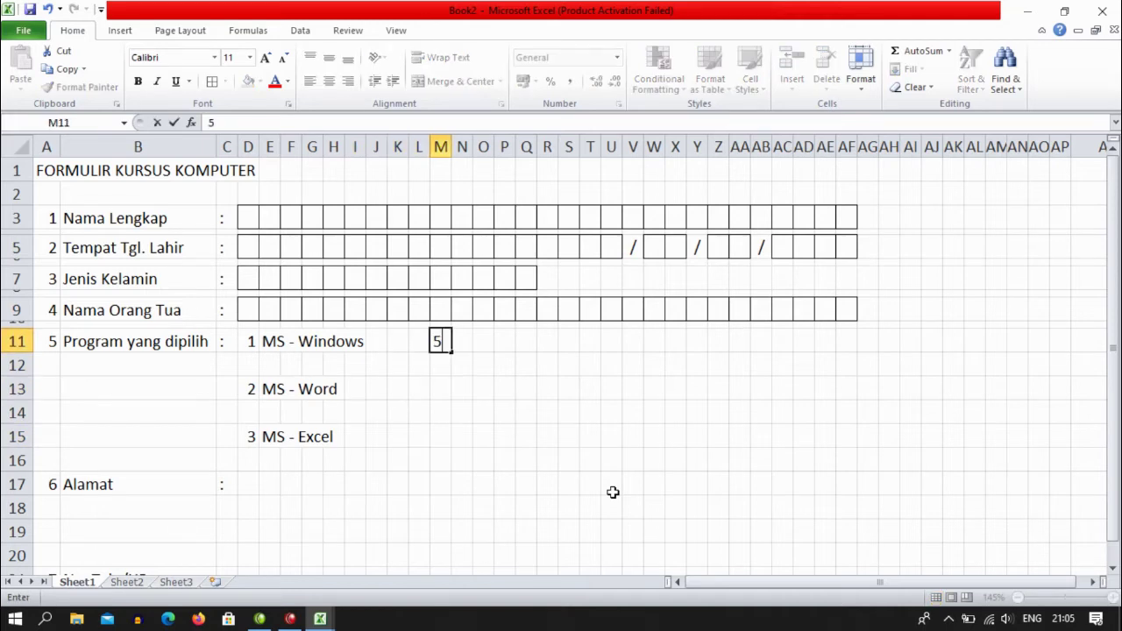
key(BackSpace)
text(4)
key(Tab)
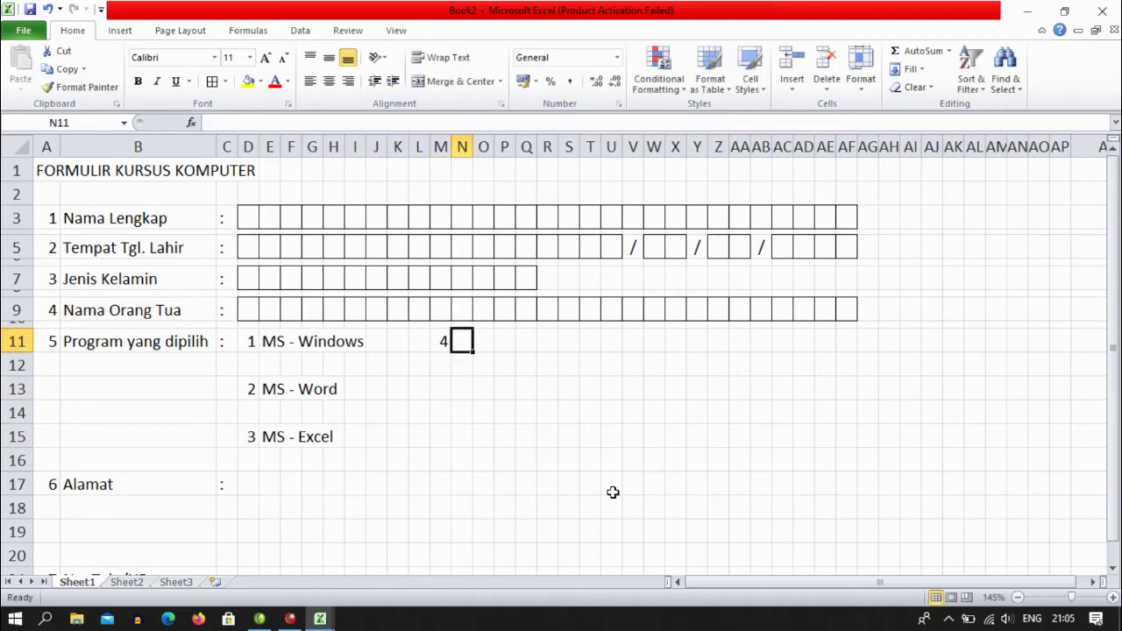
text(MS)
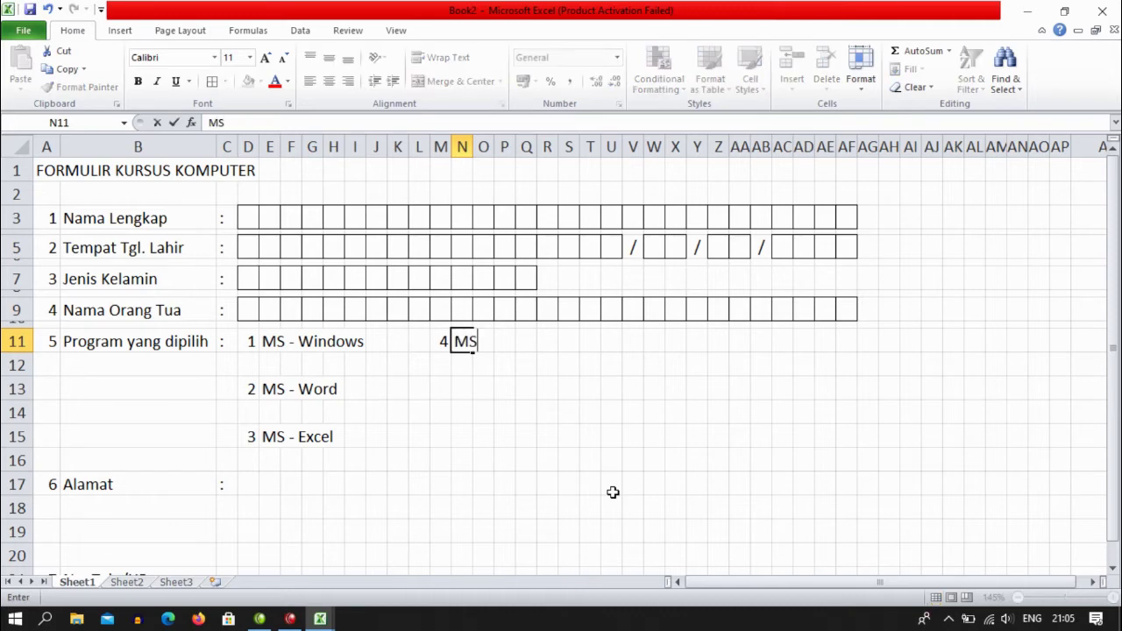
text( - ()
text(Pow)
text(erpoint)
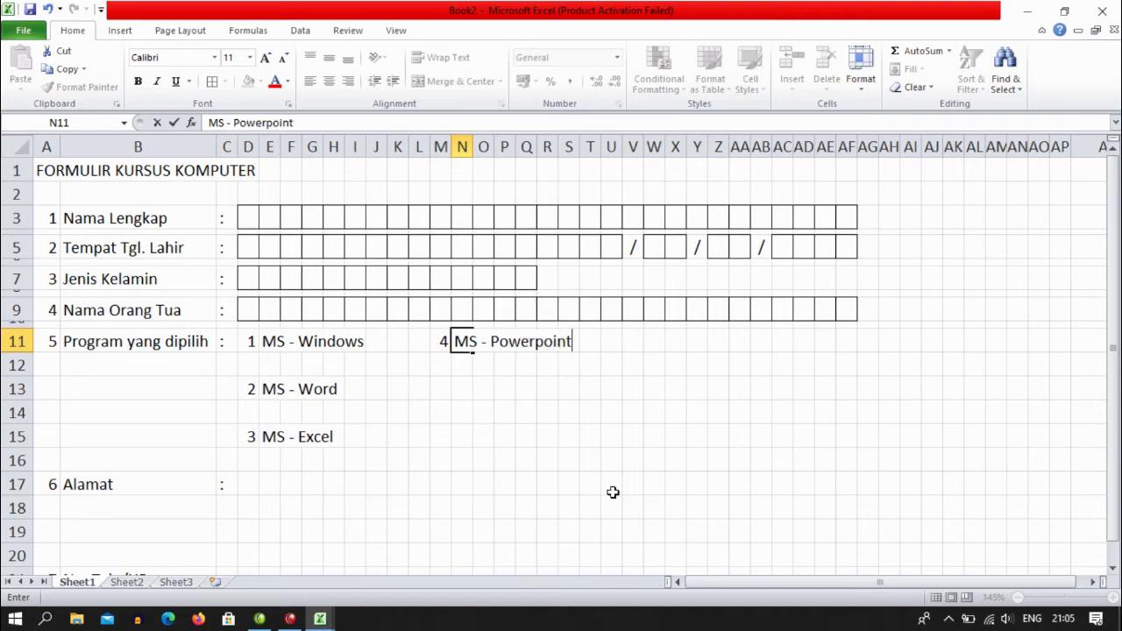
key(Return)
- Enter the fifth program option: 5 in M13 and "MS - Access" in N13
key(Down)
key(Left)
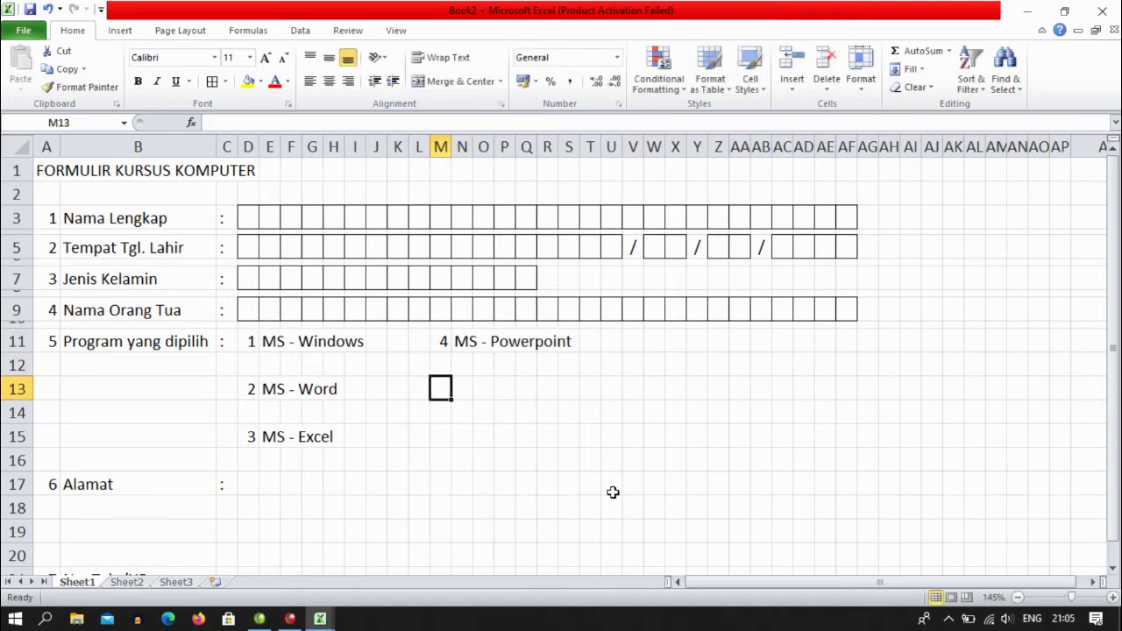
text(5)
key(Tab)
text(MS)
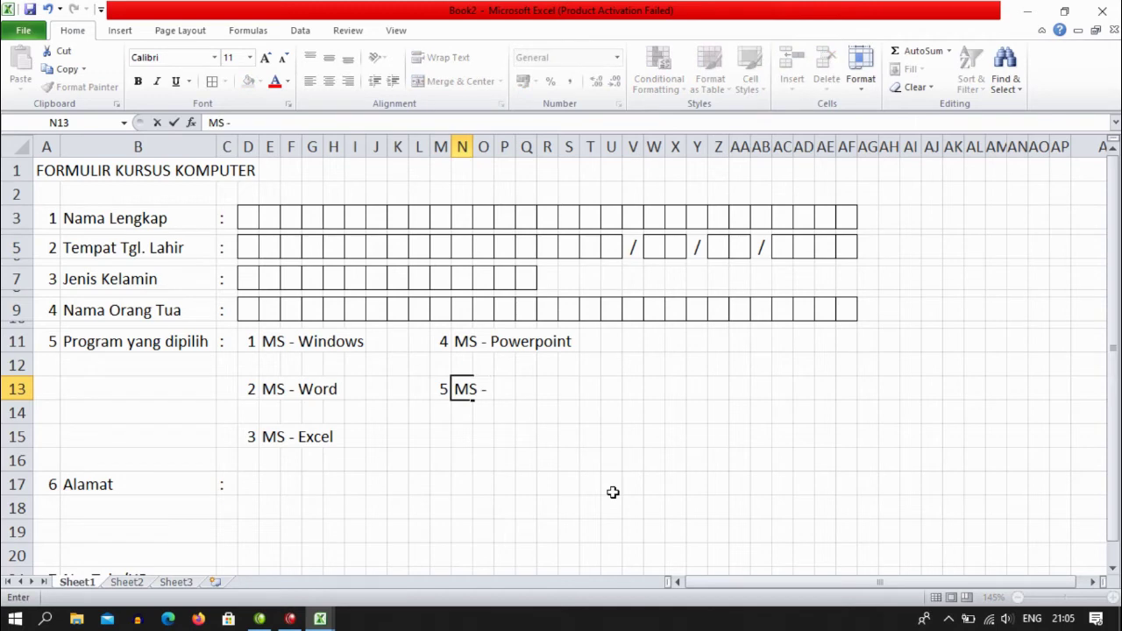
text( - Access)
key(Return)
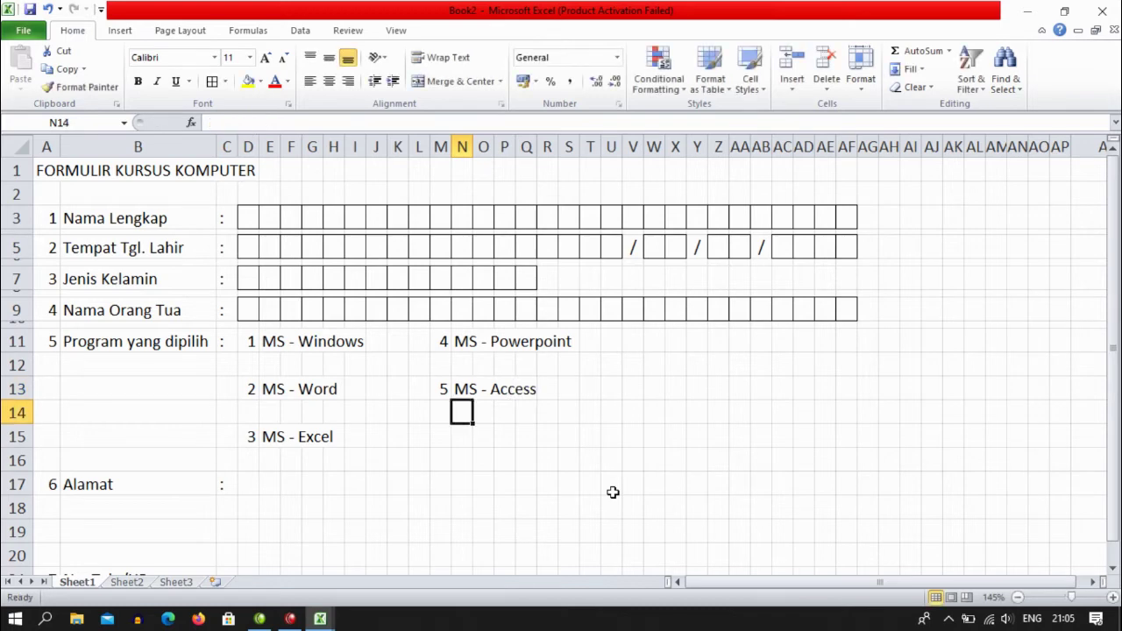
- Enter the sixth program option: 6 in M15 and "Adobe Photoshop" in N15
key(Down)
key(Left)
text(6)
key(Tab)
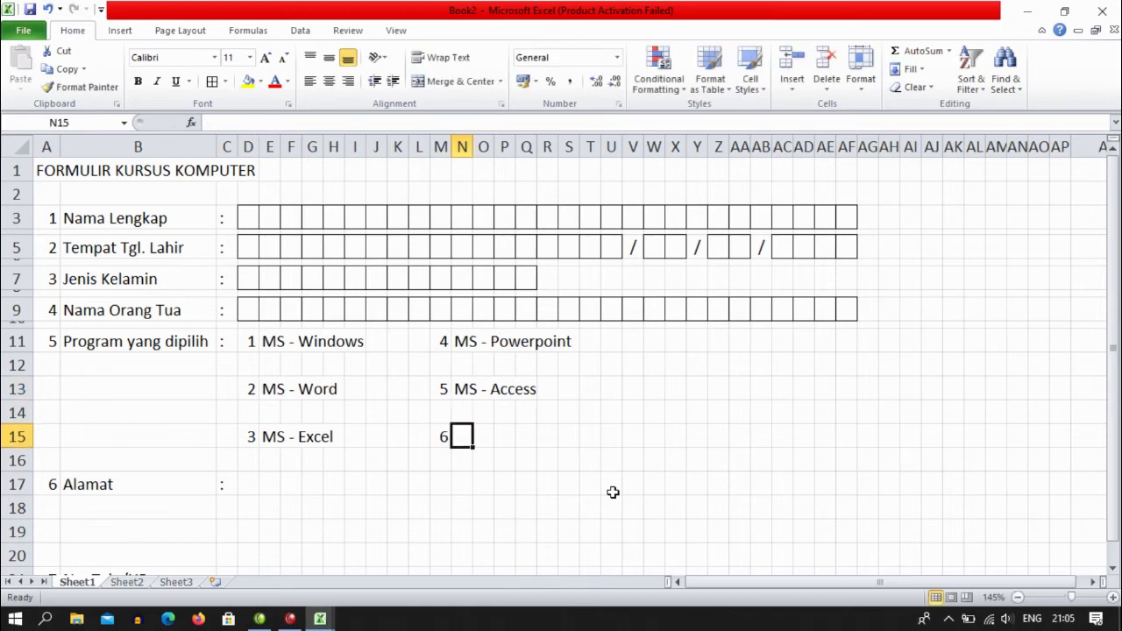
text(Ad)
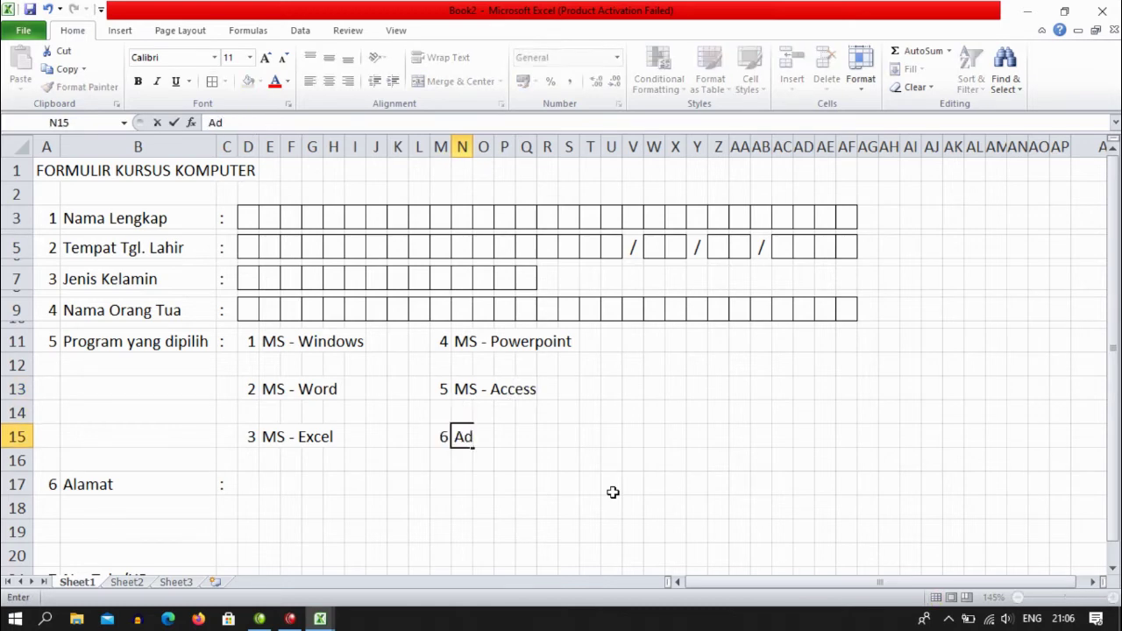
text(obe Ph)
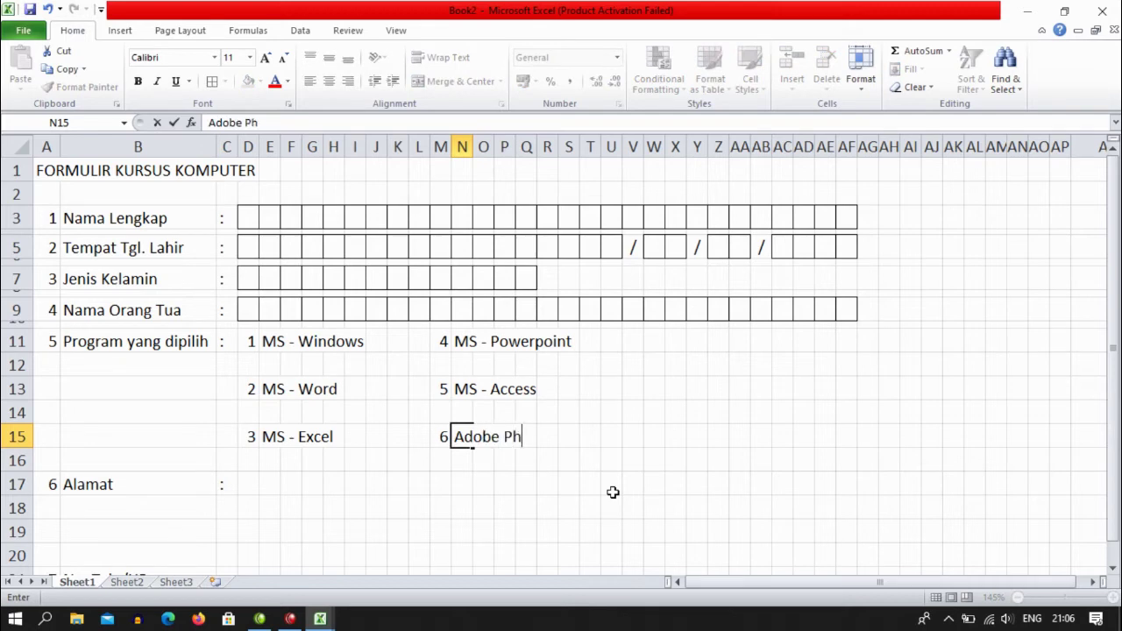
text(otosho)
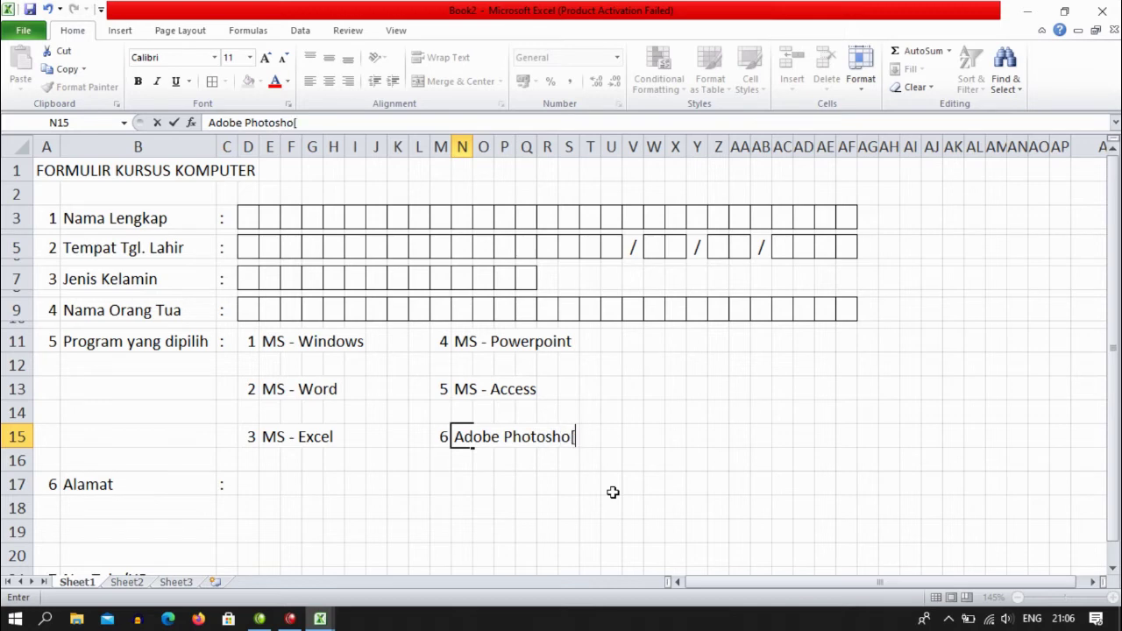
text(p)
key(Right)
- Start a third column of program options with 7 in W11 and "Adobe Pagemaker" in X11
key(Right)
key(Right)
key(Right)
key(Right)
key(Right)
key(Right)
key(Right)
key(Right)
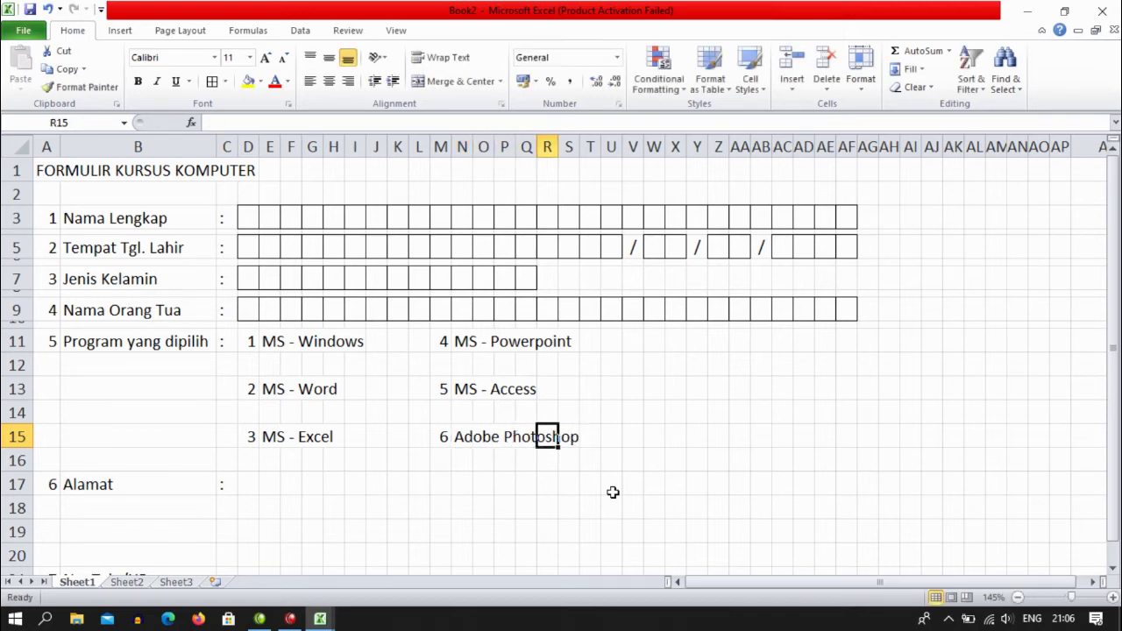
key(Up)
key(Up)
key(Up)
key(Up)
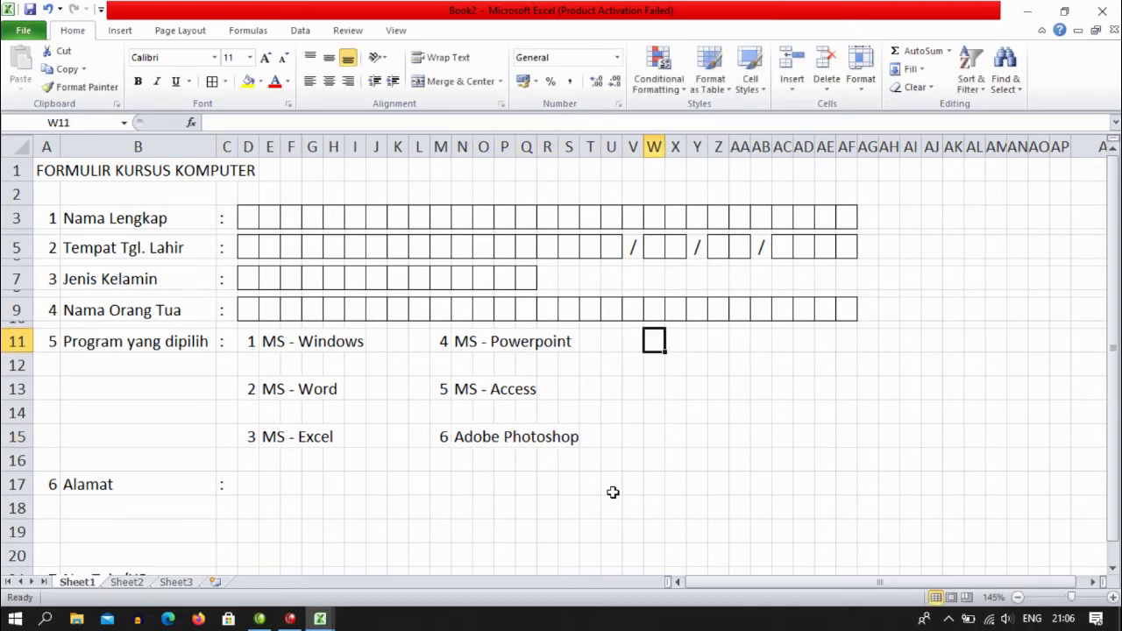
text(7)
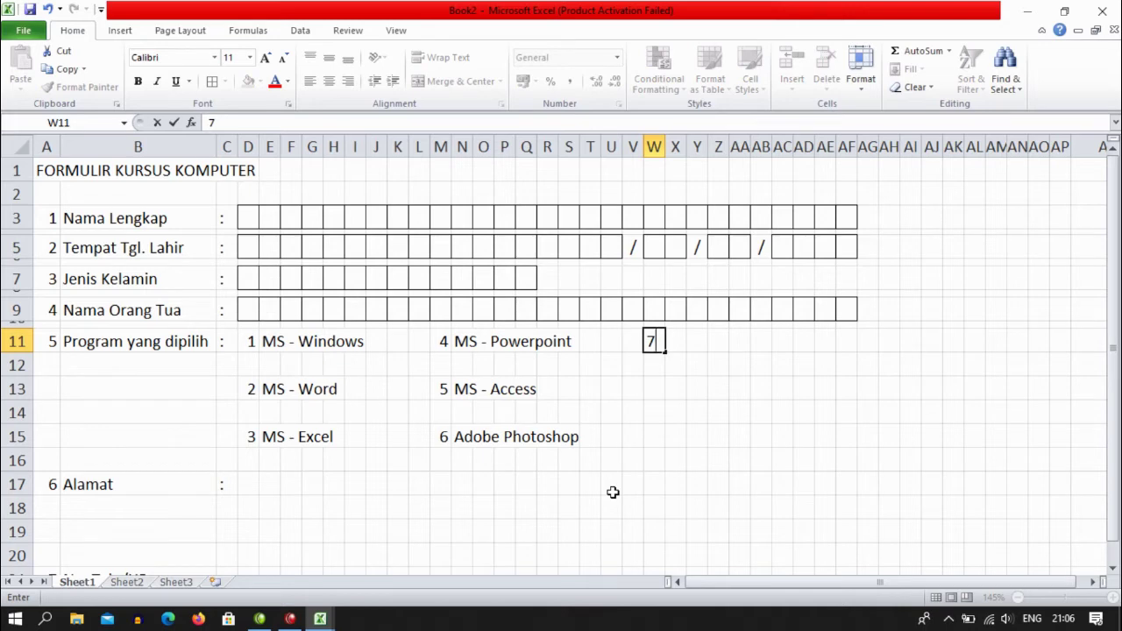
key(Right)
text(A)
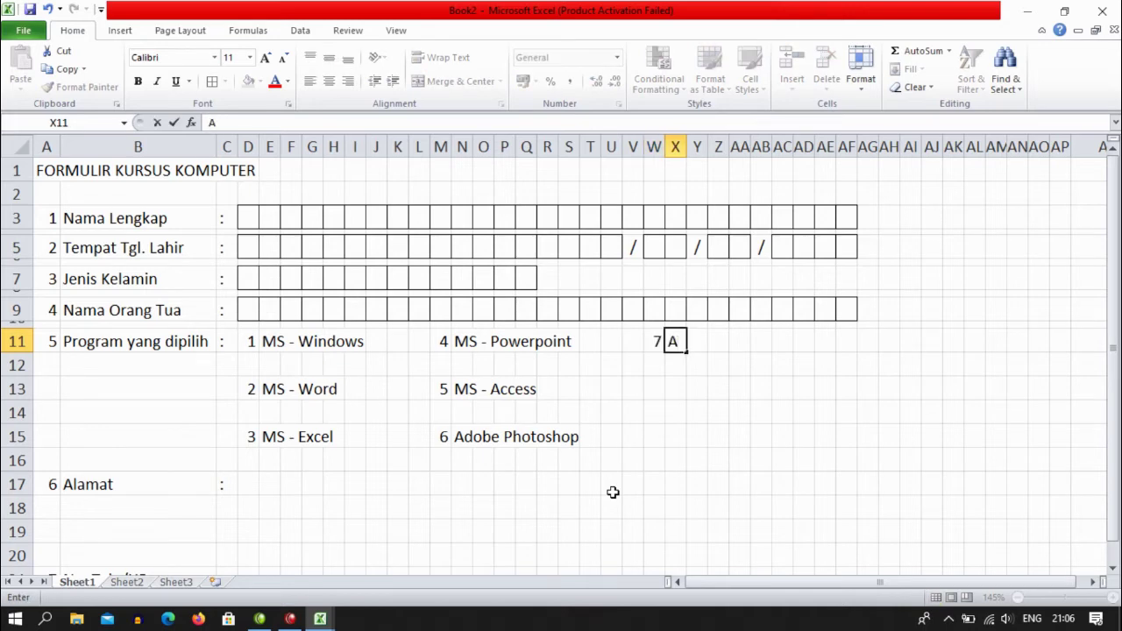
text(dobe P)
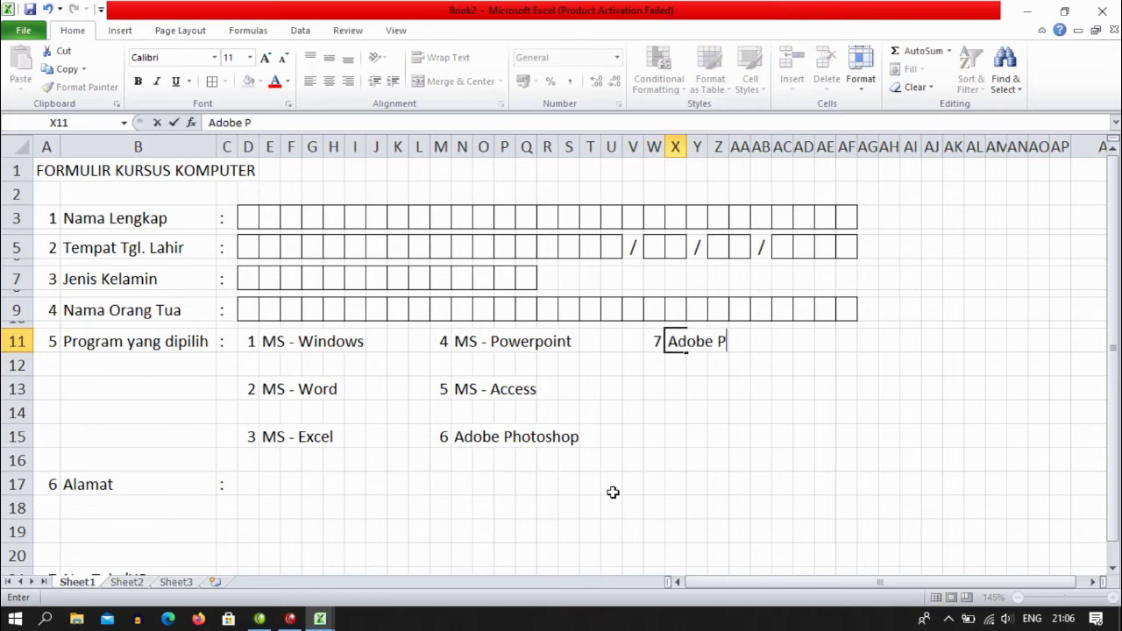
text(ak)
text(ge)
text(maker)
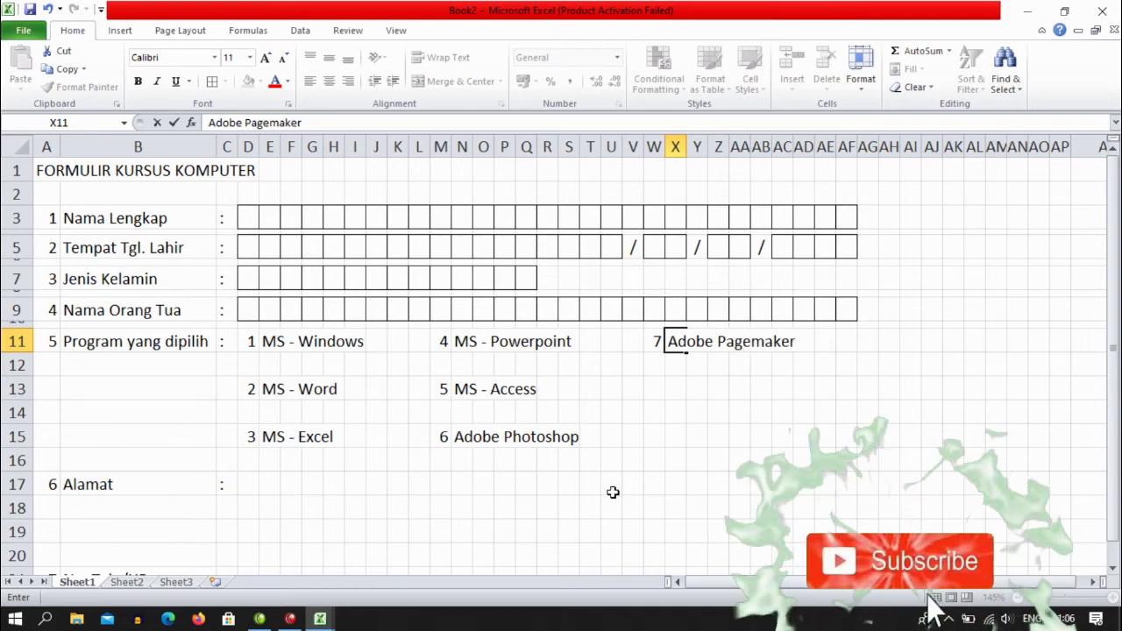
key(Return)
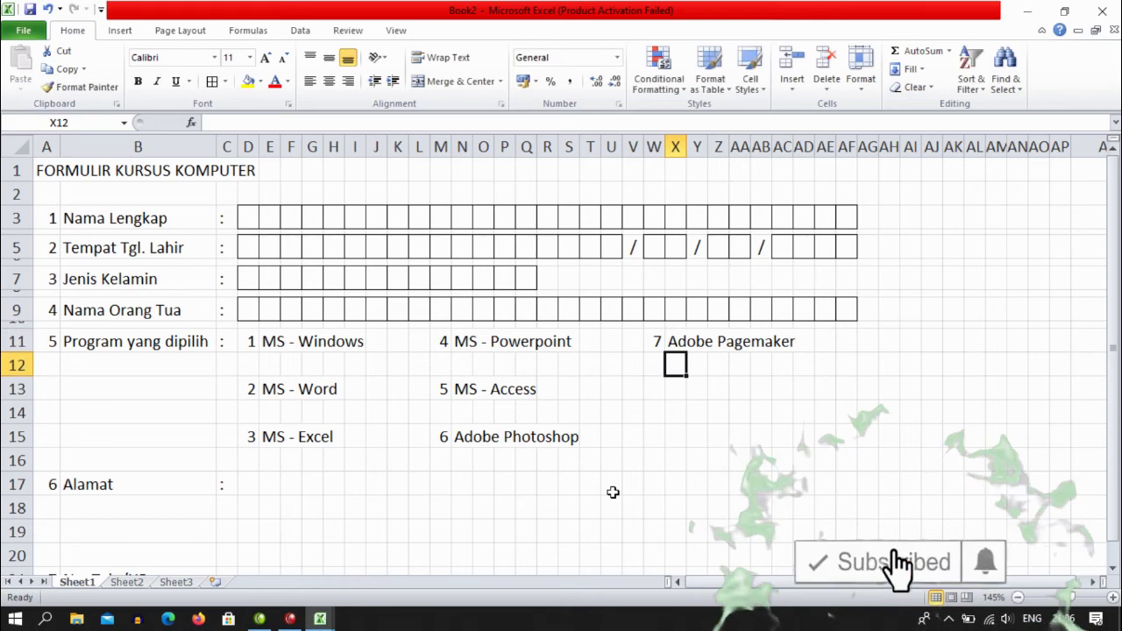
- Enter the eighth program option: 8 in W13 and "Ulead" in X13
key(Return)
key(Left)
text(8)
key(Right)
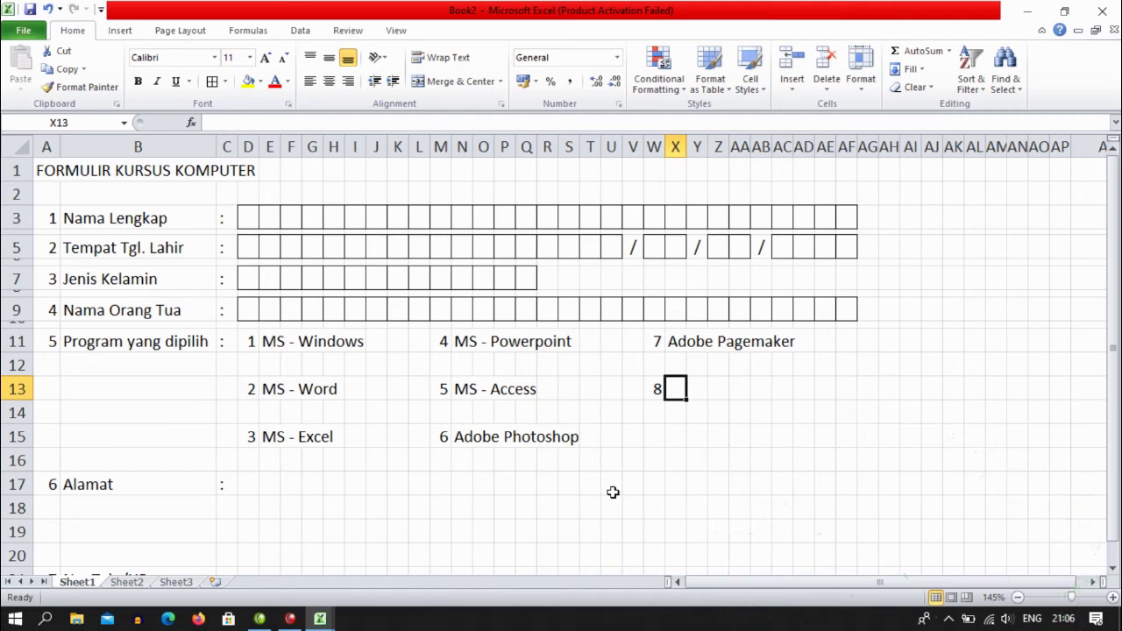
text(Ulead)
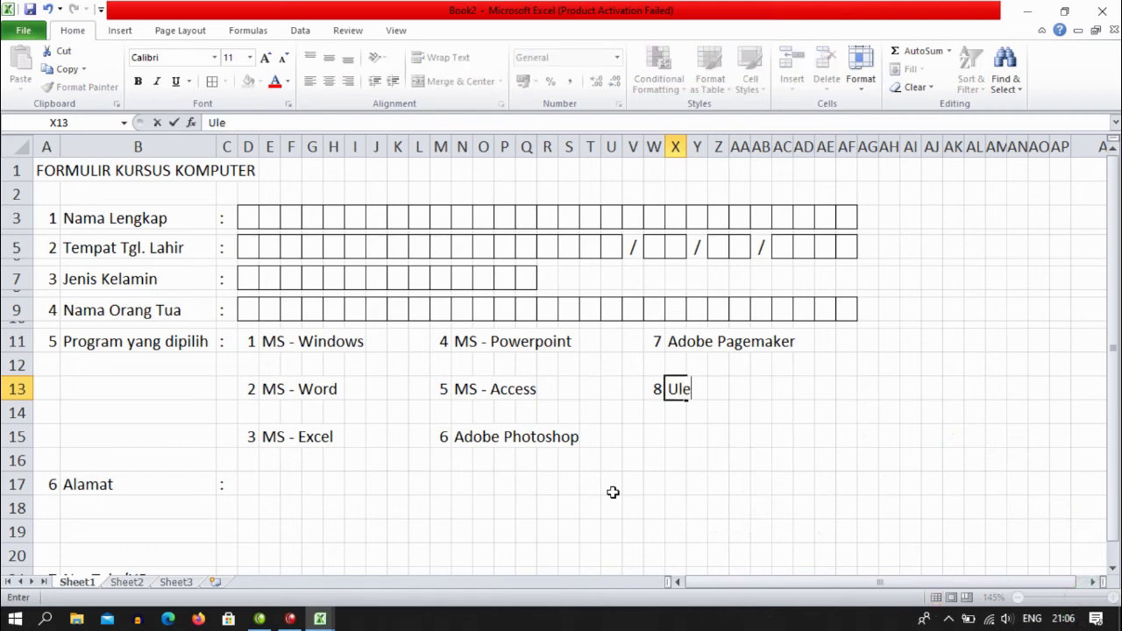
- Enter the ninth program option: 9 in W15 and "Corel Draw" in X15
key(Down)
key(Down)
key(Left)
text(9)
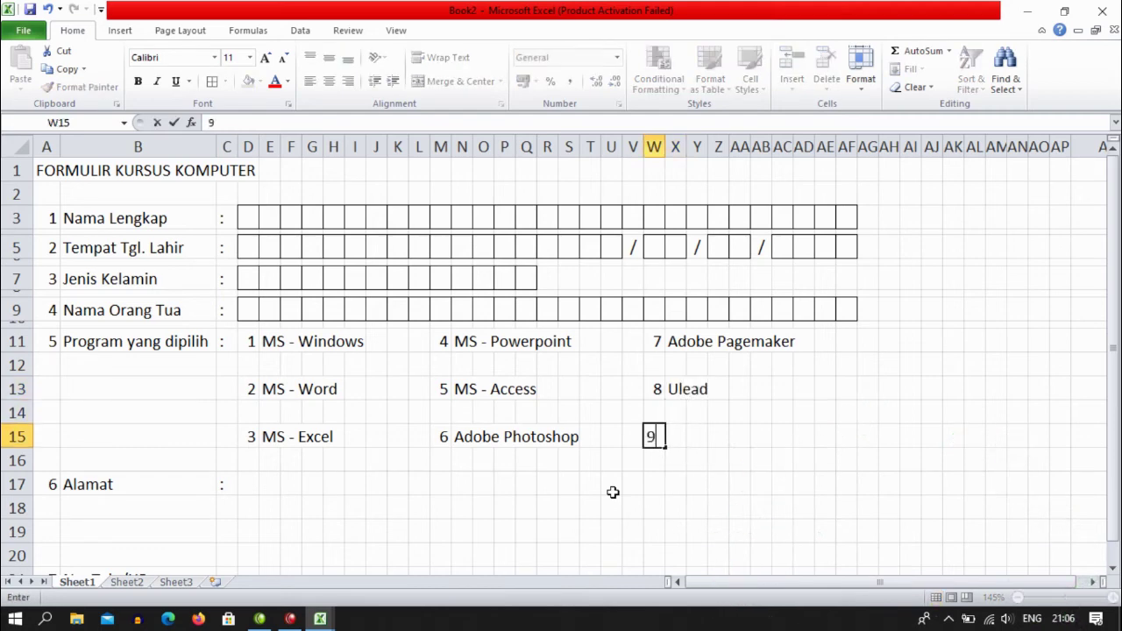
key(Right)
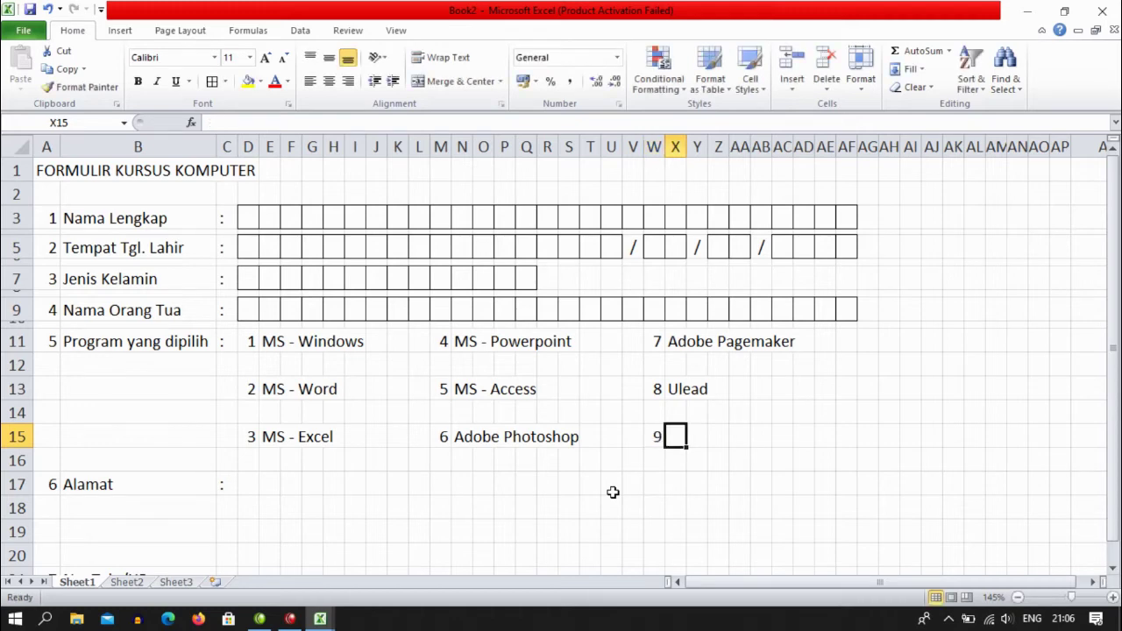
text(Cored)
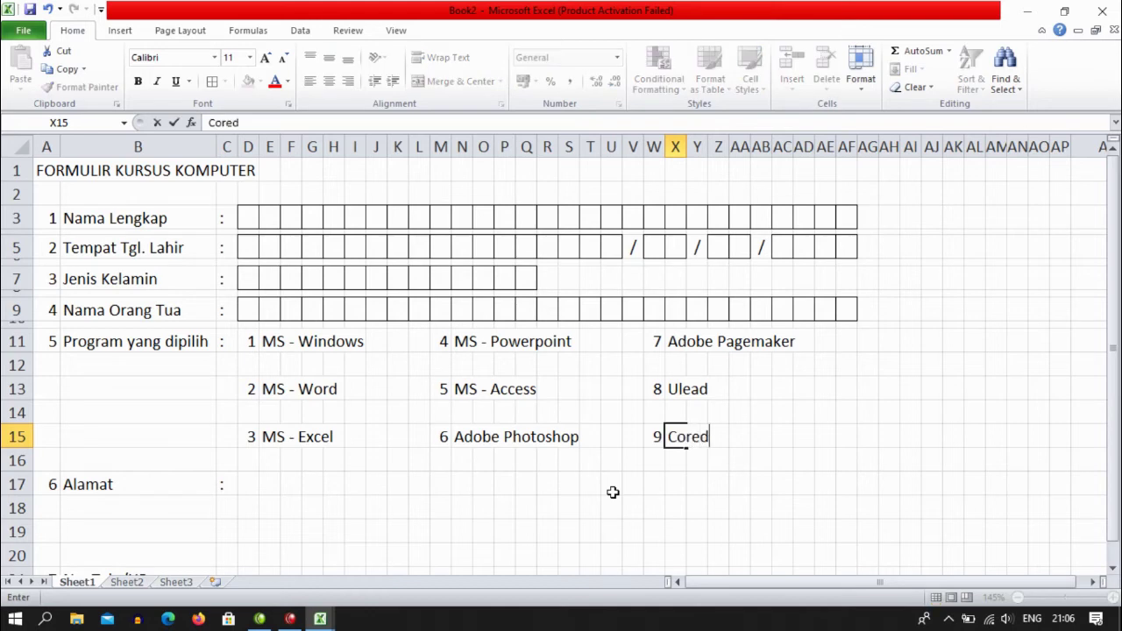
key(BackSpace)
text(l Draw)
key(Return)
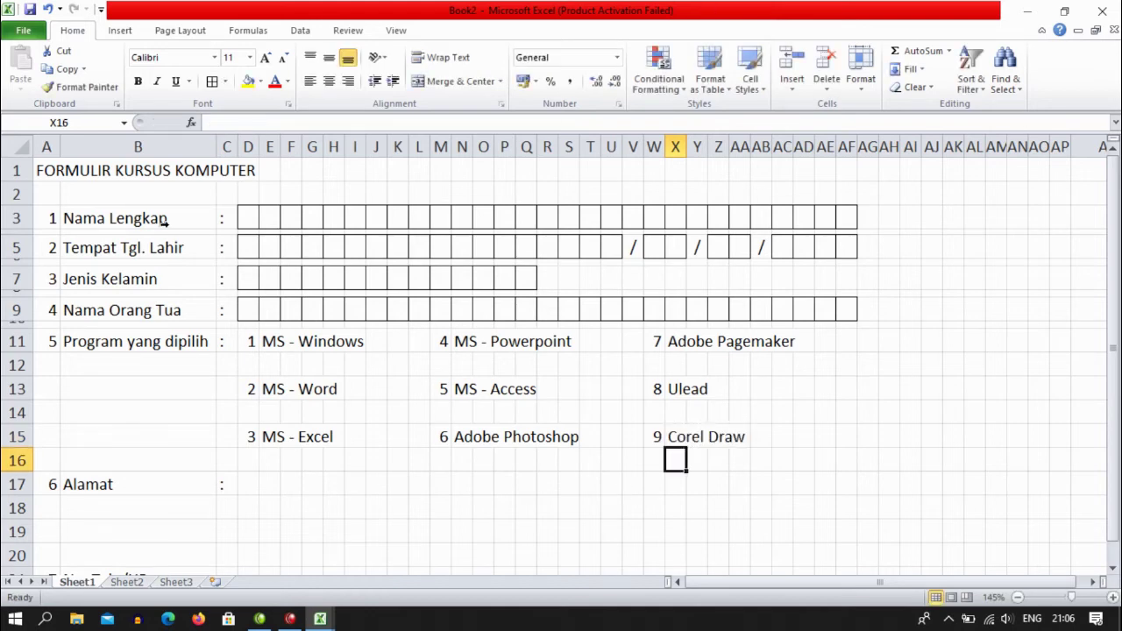
- Shrink the empty spacer rows 12 and 14 between the program options to thin gaps
drag(27, 377, 26, 360)
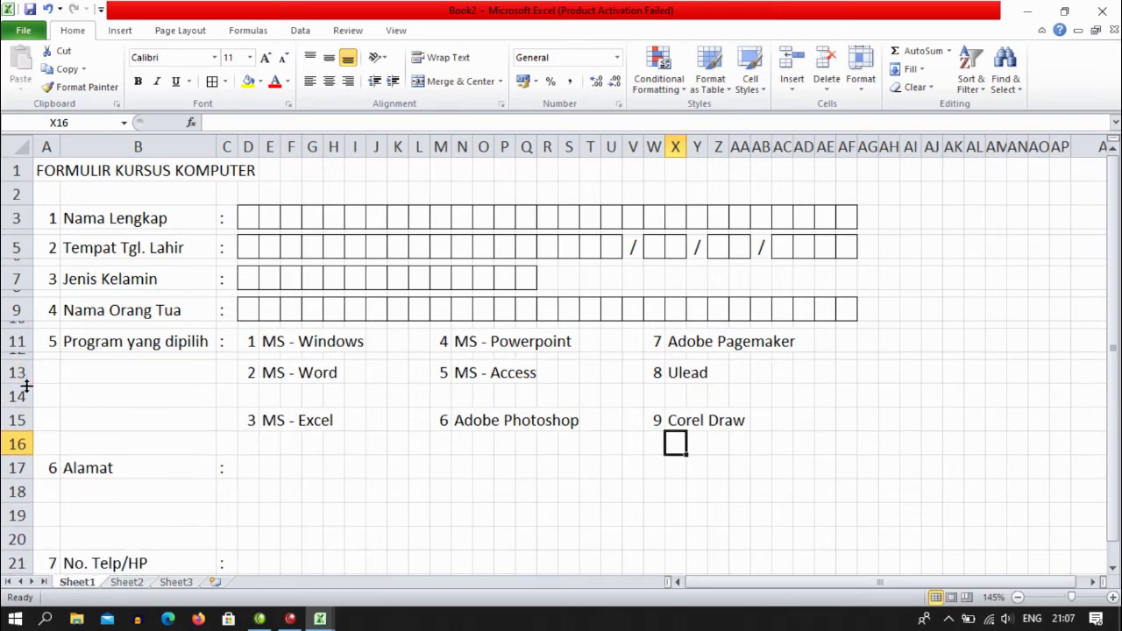
drag(26, 408, 27, 394)
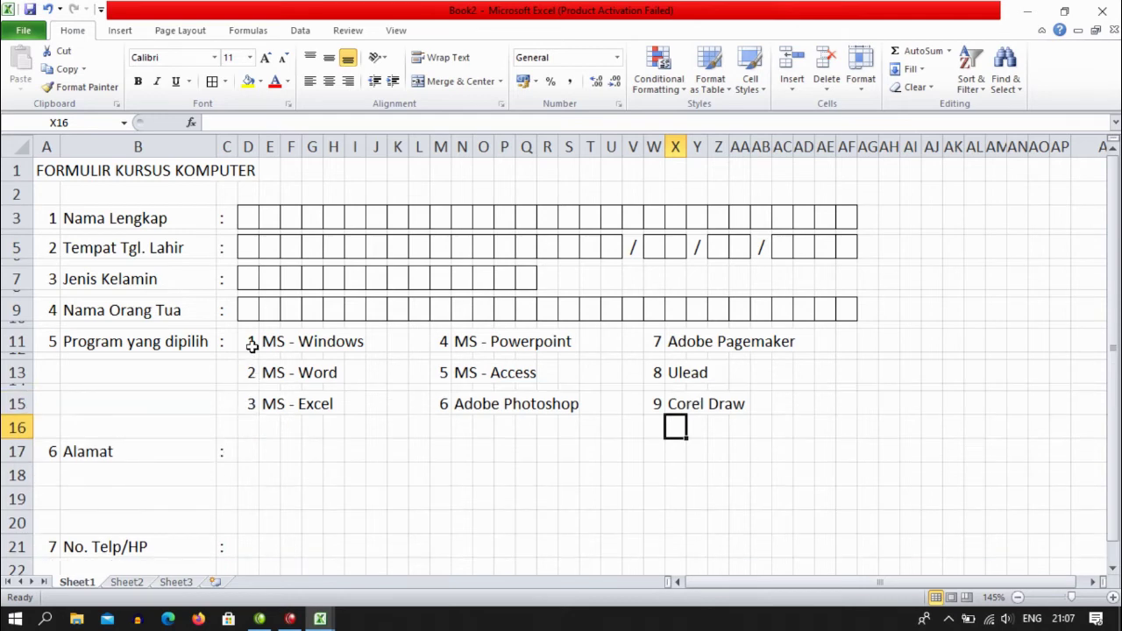
- Apply outside borders separately to D11:J11, D13:J13 and D15:J15, boxing the first column of program options
drag(249, 342, 371, 353)
click(225, 81)
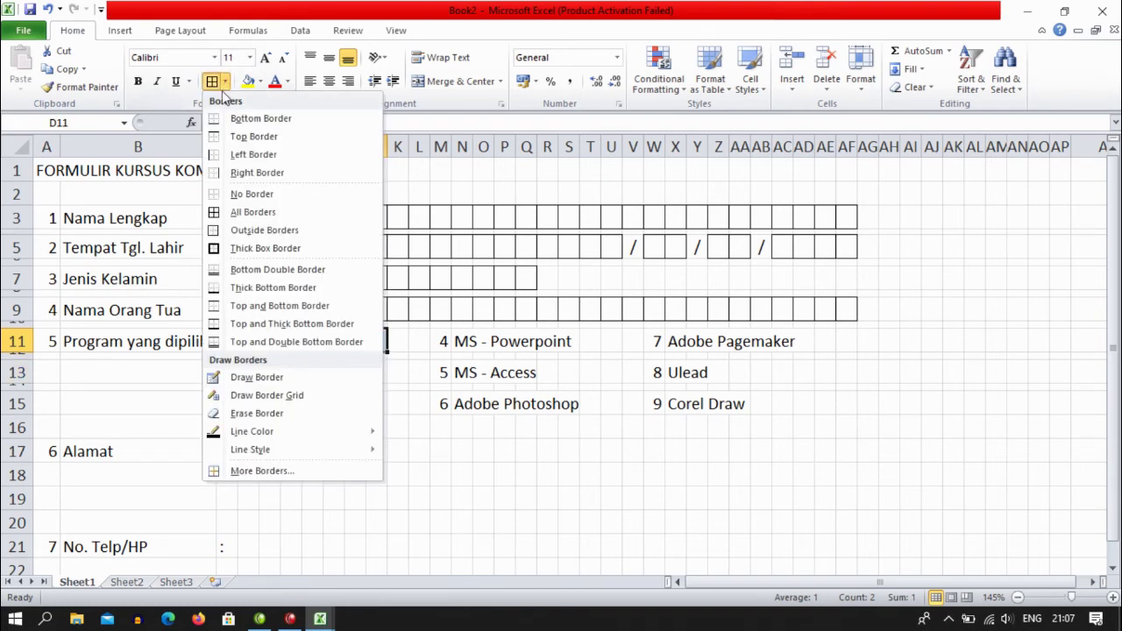
click(245, 231)
click(313, 449)
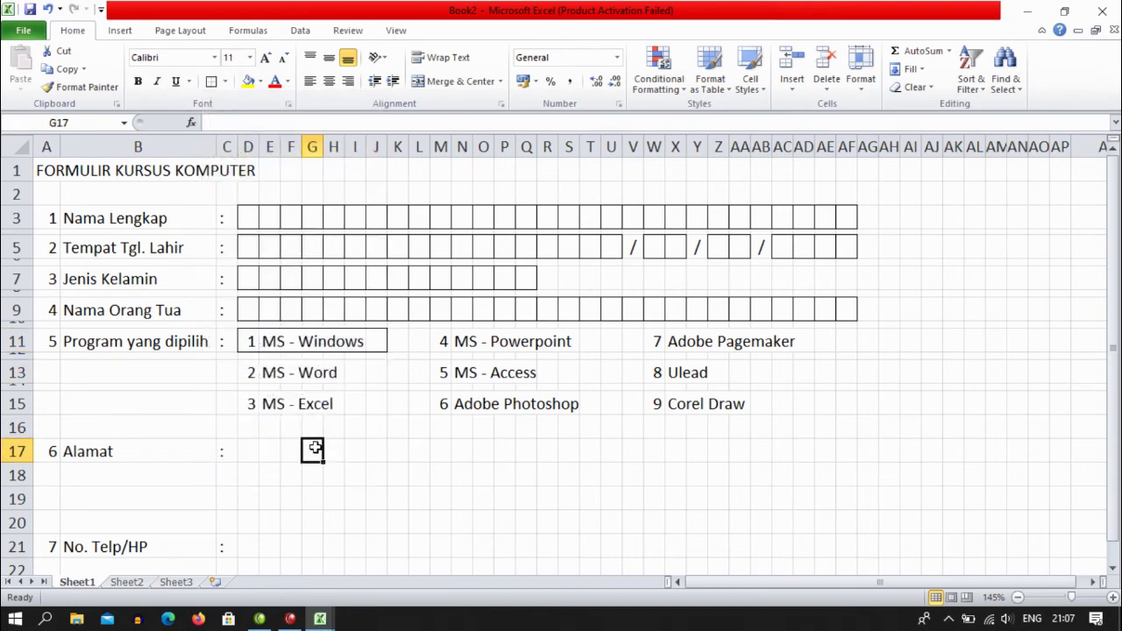
drag(251, 372, 372, 368)
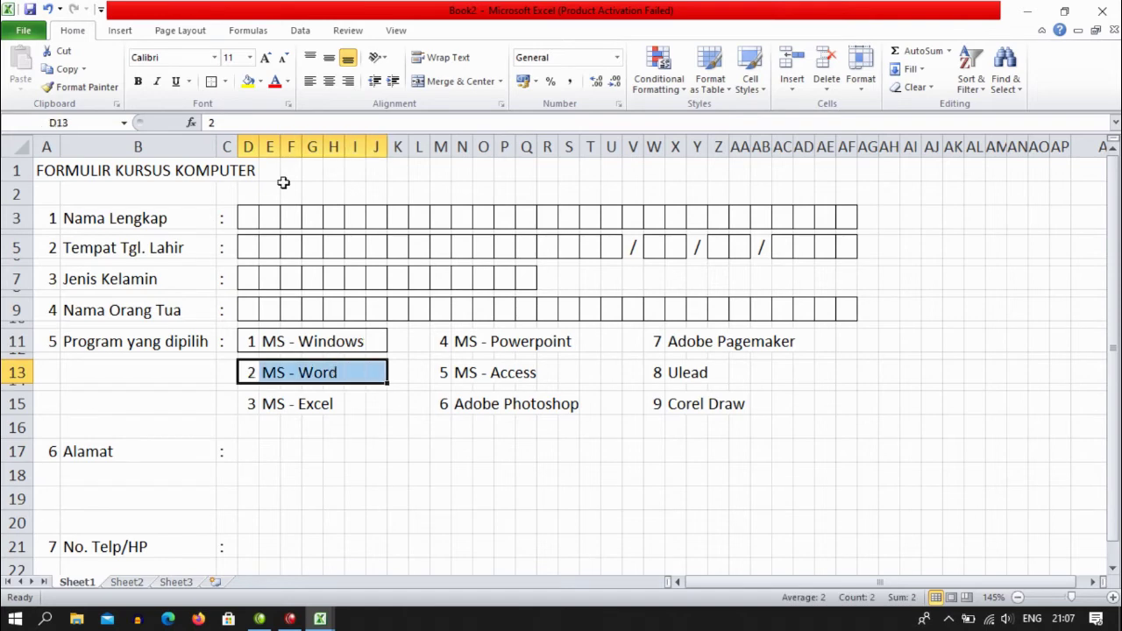
click(210, 81)
drag(256, 403, 369, 402)
click(211, 81)
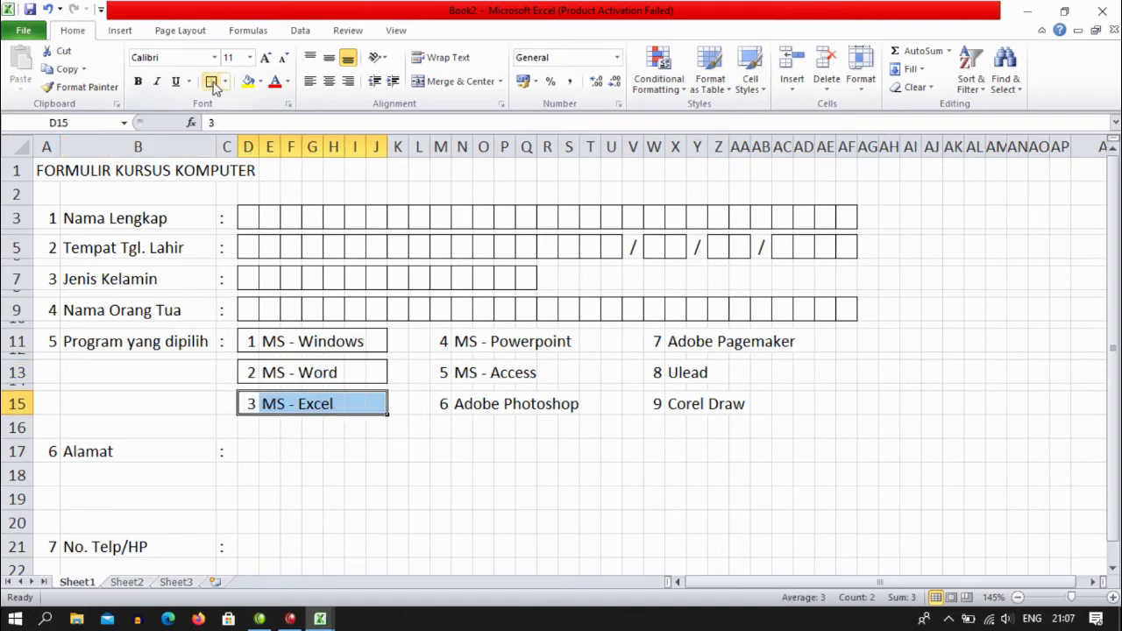
- Apply outside borders separately to M11:T11, M13:T13 and M15:T15, boxing the second column of program options
drag(447, 342, 581, 344)
click(212, 84)
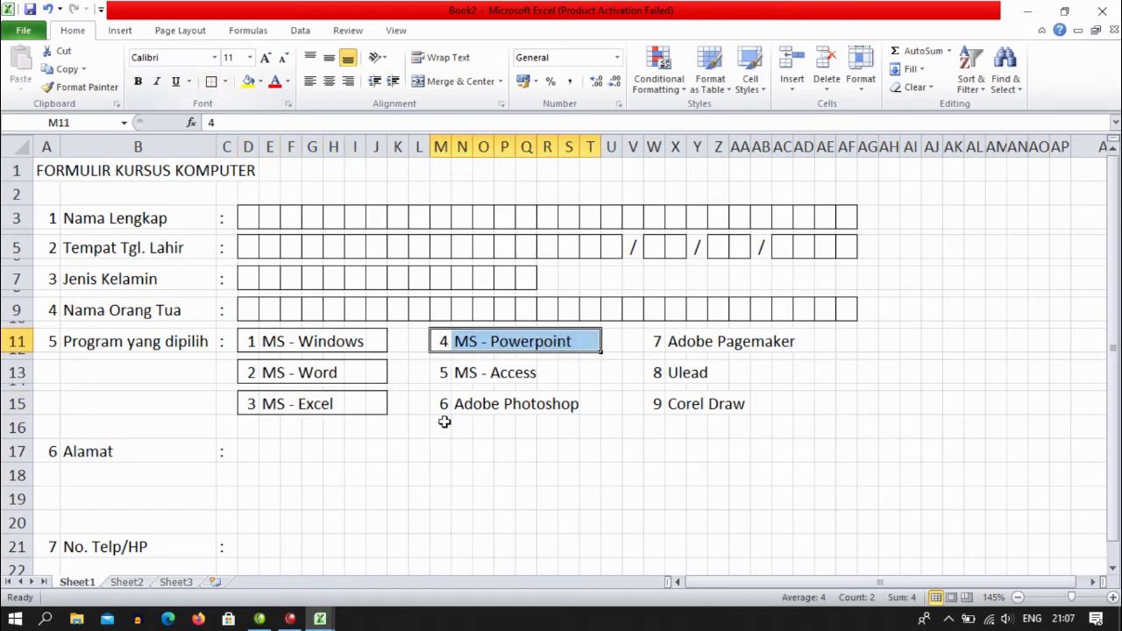
drag(447, 374, 585, 381)
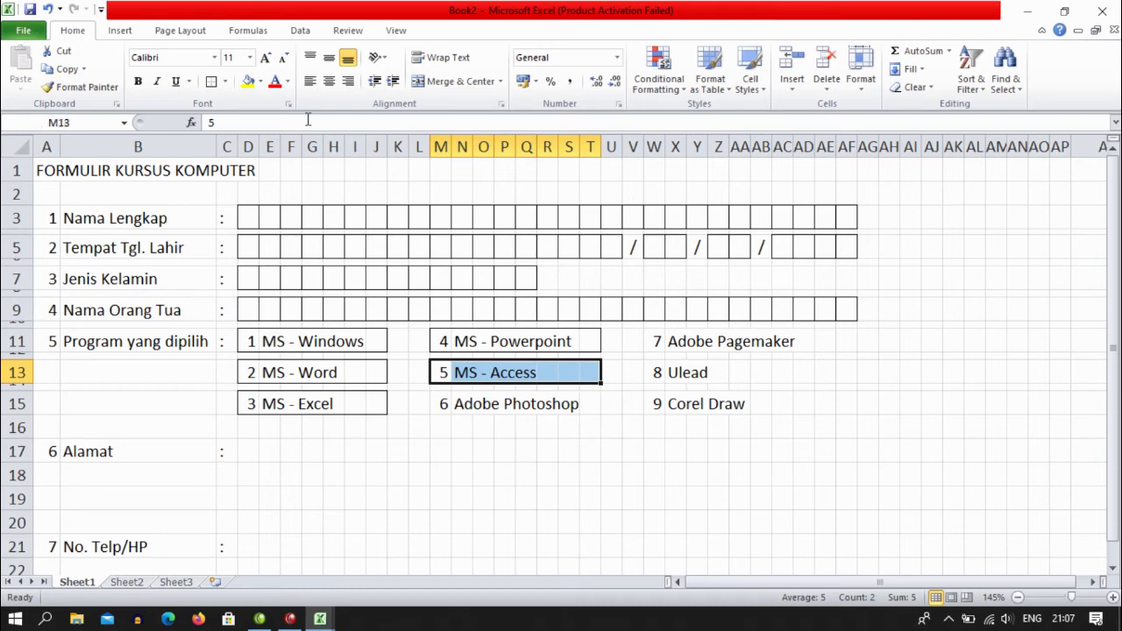
click(212, 82)
drag(450, 407, 593, 408)
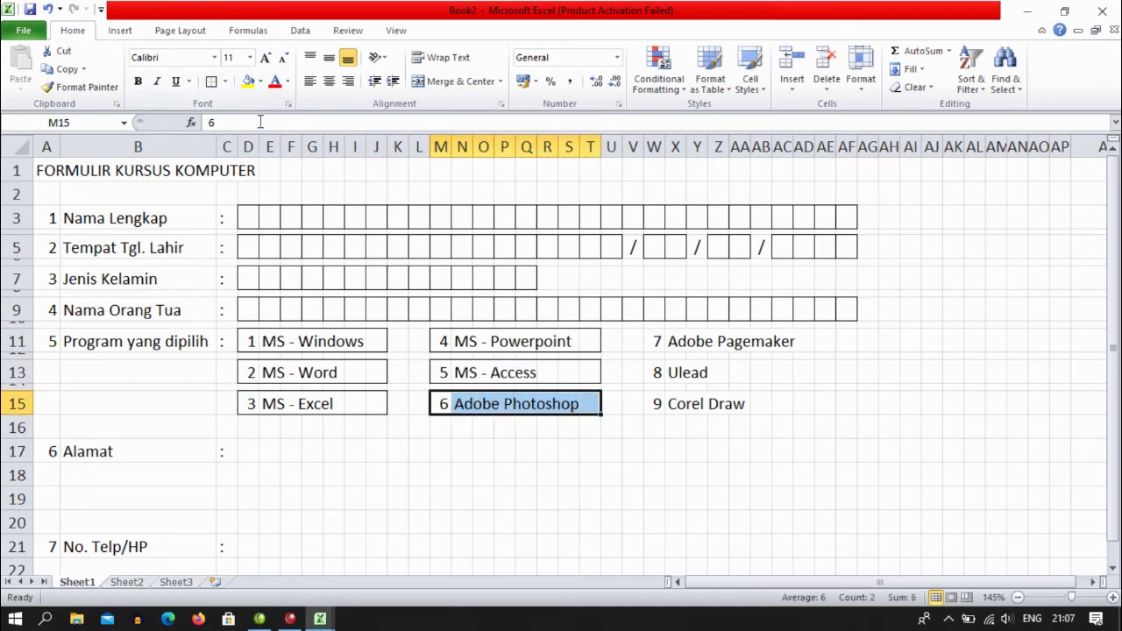
click(212, 82)
- Apply outside borders separately to W11:AD11, W13:AD13 and W15:AD15, boxing the third column of program options
drag(657, 342, 807, 341)
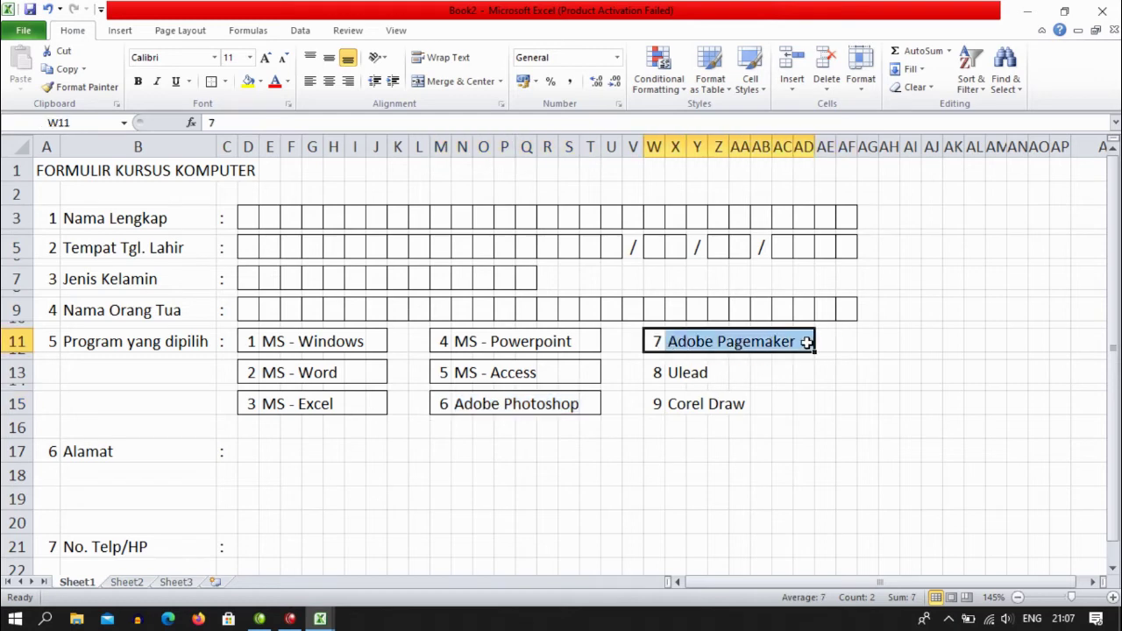
click(212, 83)
drag(656, 371, 797, 376)
click(212, 82)
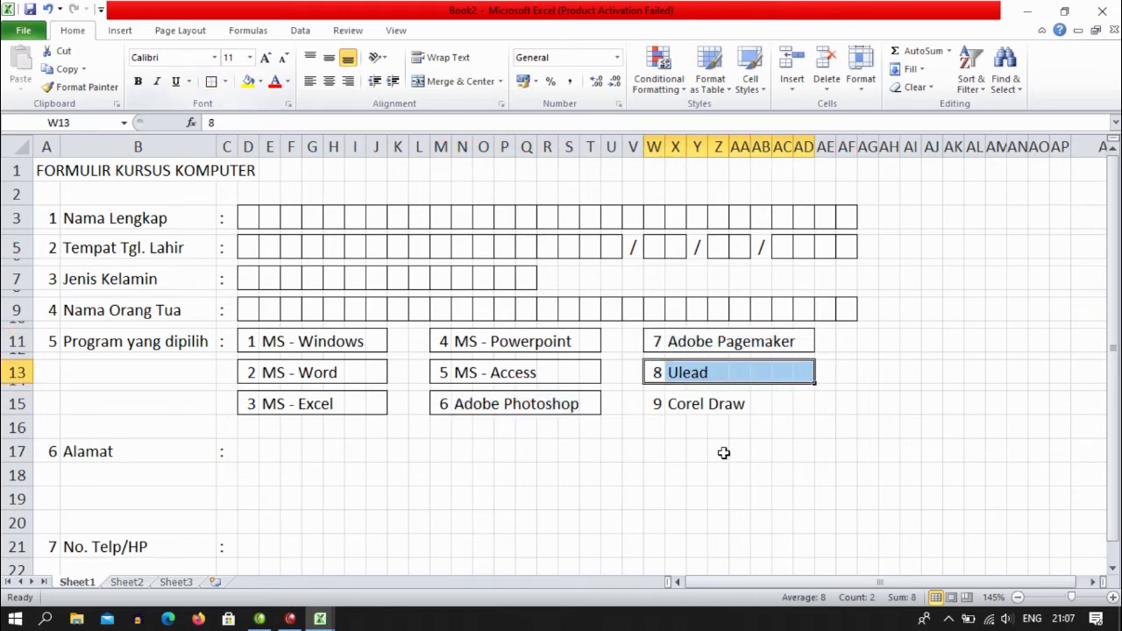
drag(671, 412, 798, 404)
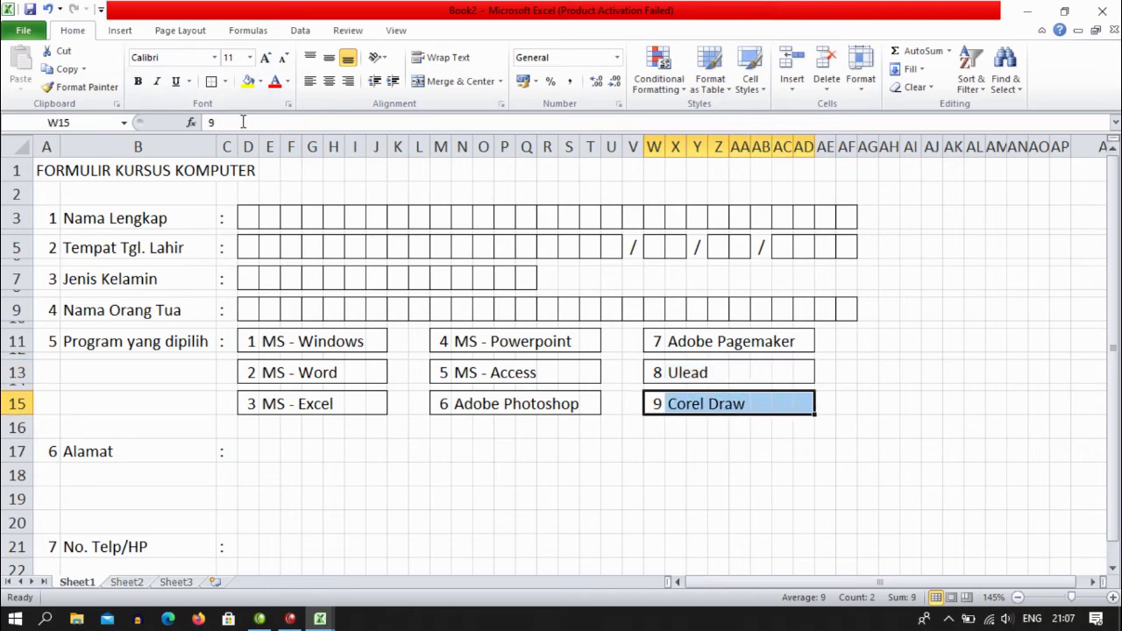
click(212, 82)
click(479, 492)
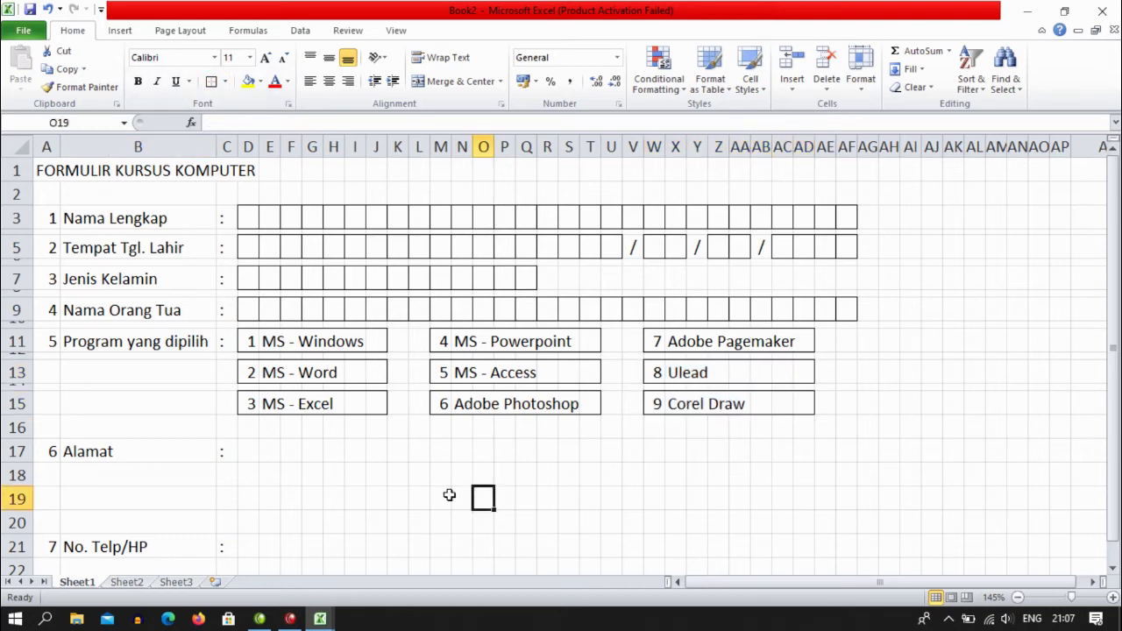
- Add an outside border around each number cell of the first option column: D11, D13 and D15
click(253, 339)
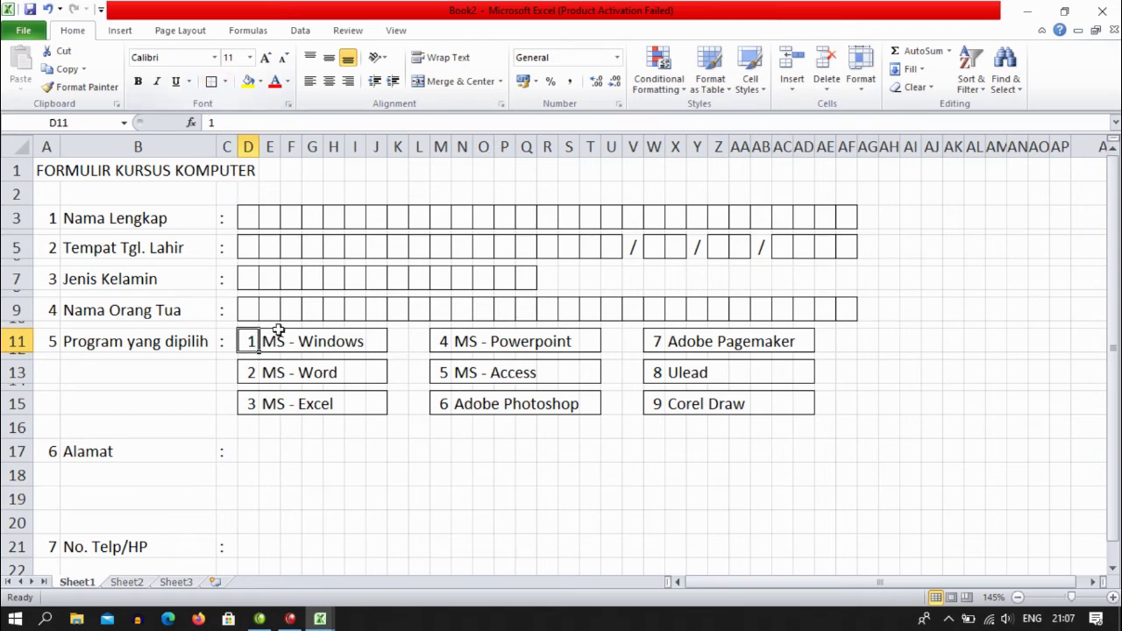
click(256, 375)
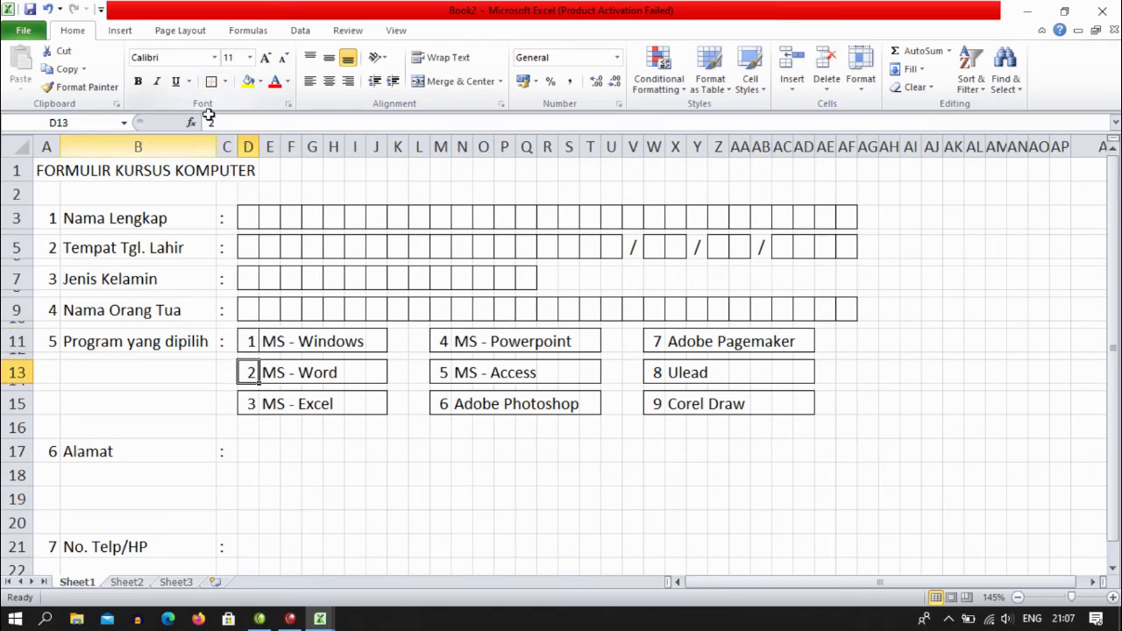
click(251, 402)
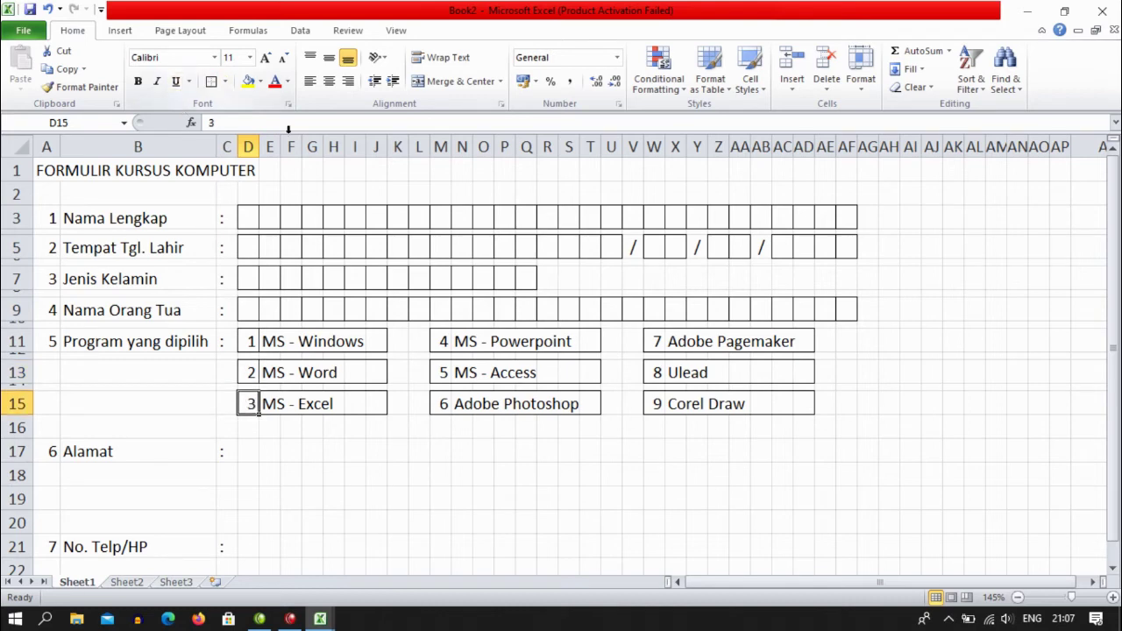
- Add an outside border around each number cell of the second option column: M11, M13 and M15
click(444, 341)
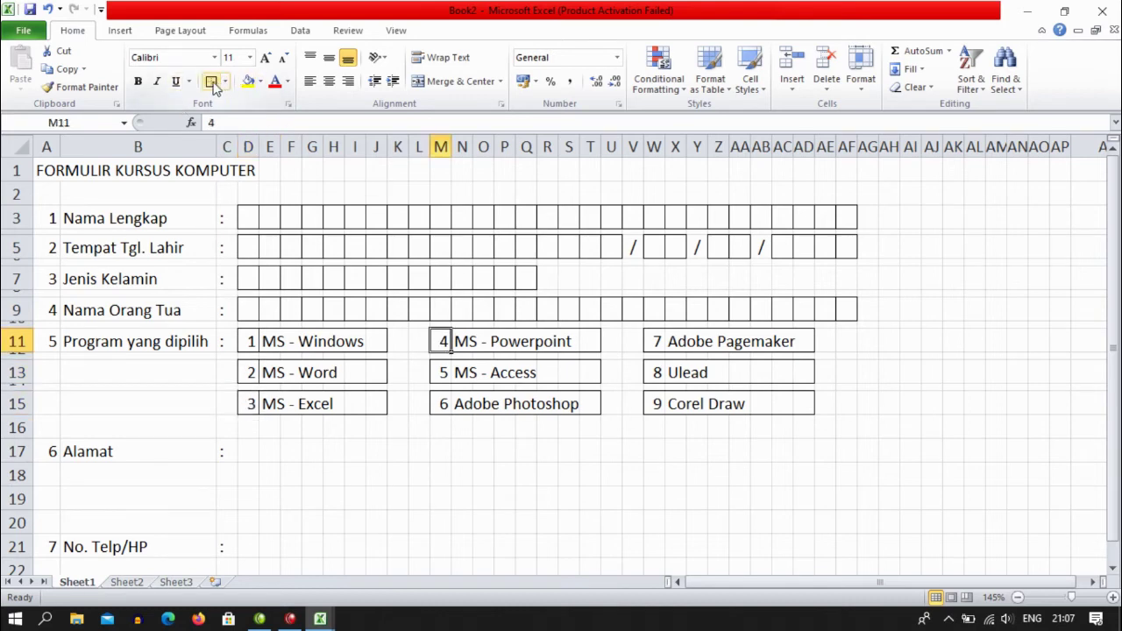
click(446, 371)
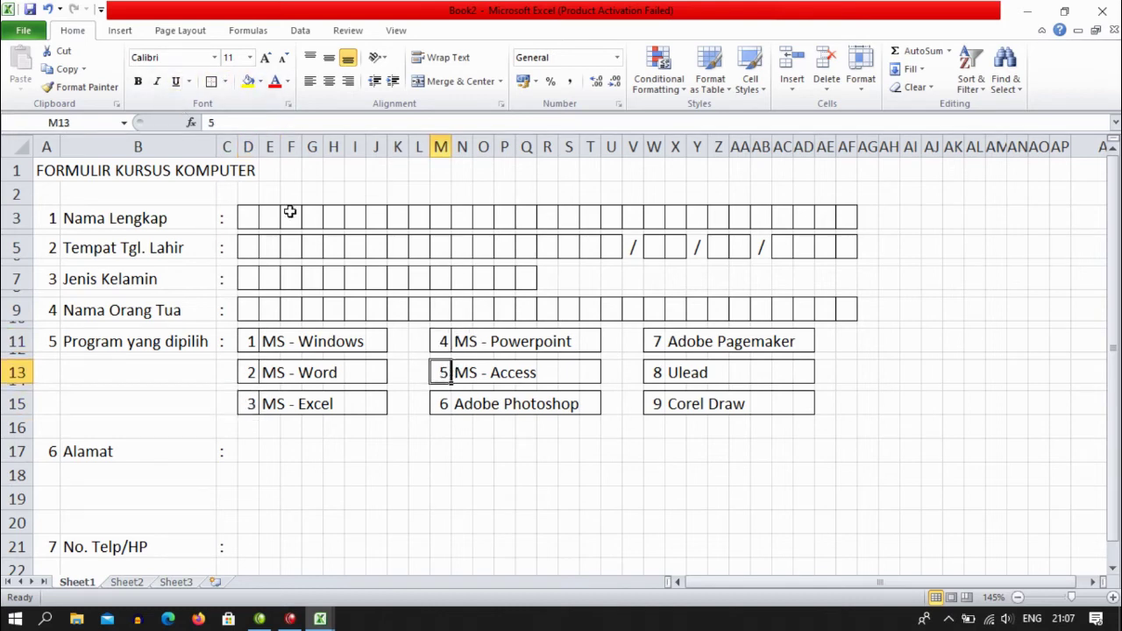
click(445, 403)
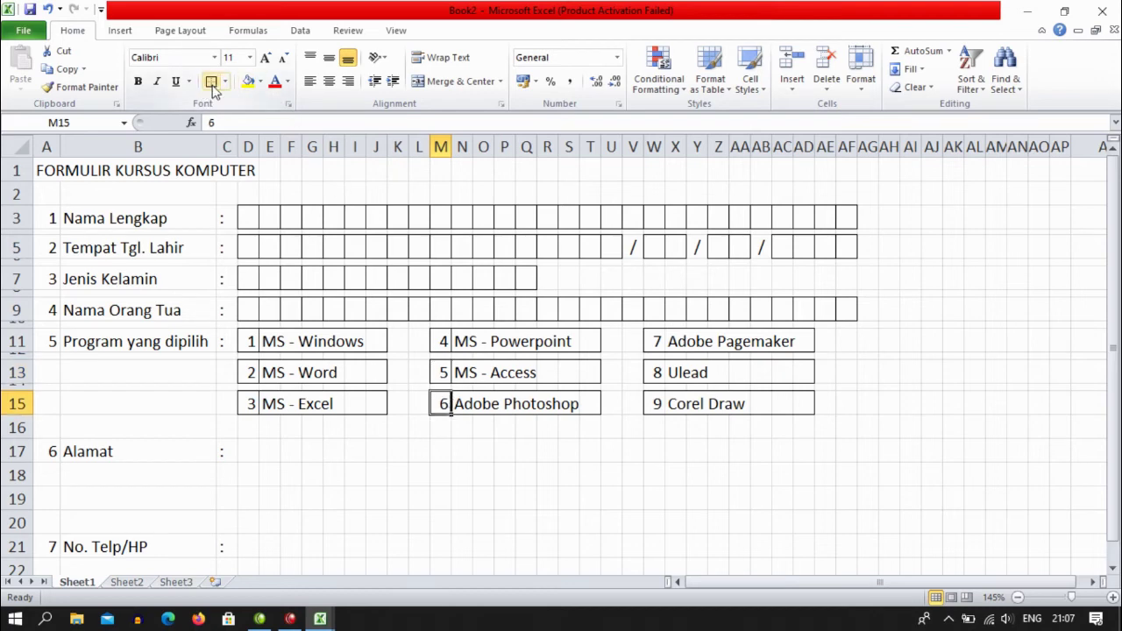
- Add an outside border around each number cell of the third option column: W11, W13 and W15
click(662, 350)
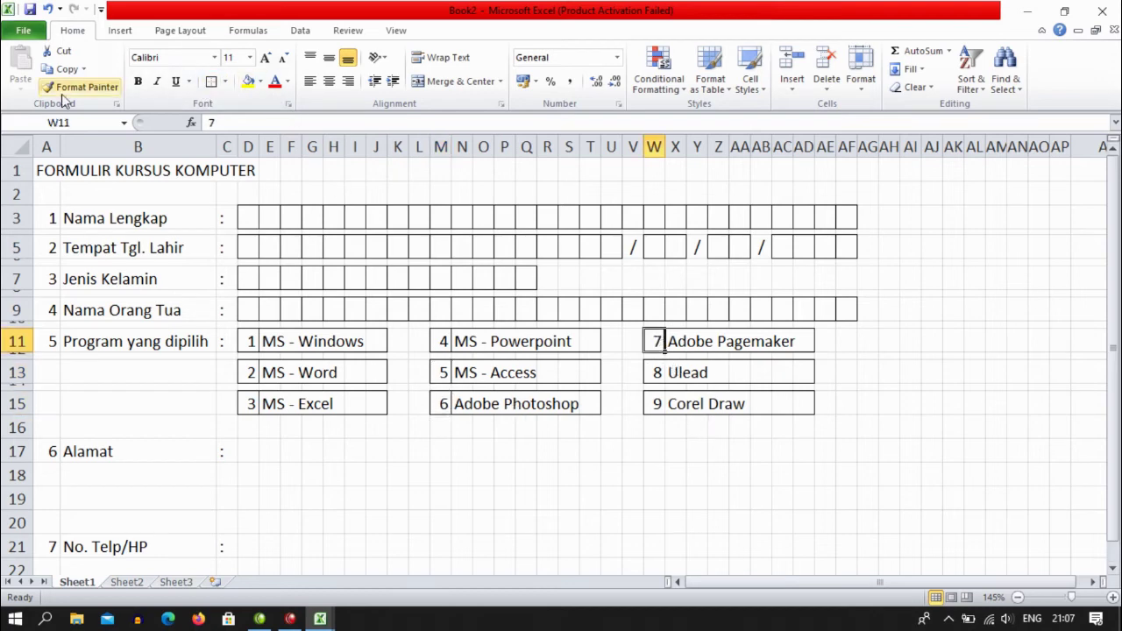
click(659, 373)
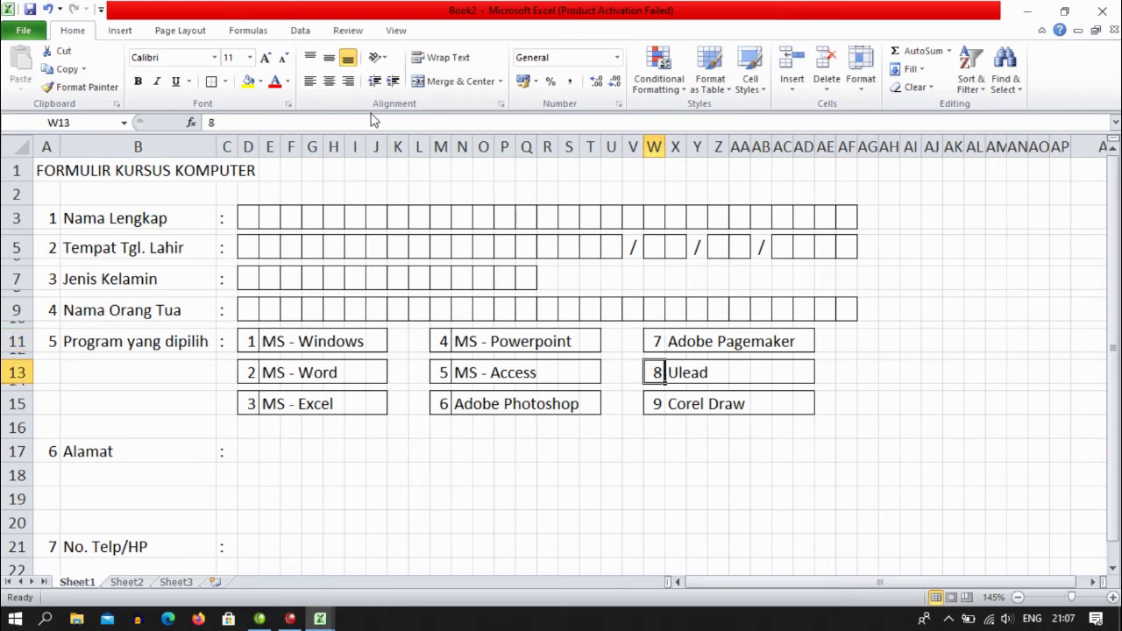
click(651, 344)
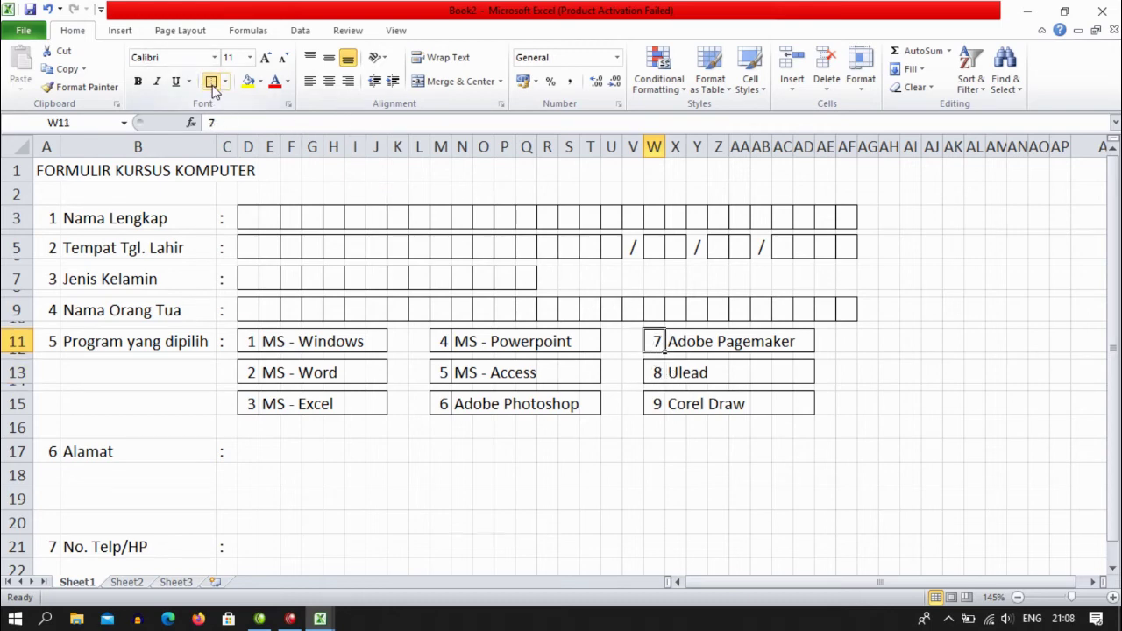
click(650, 375)
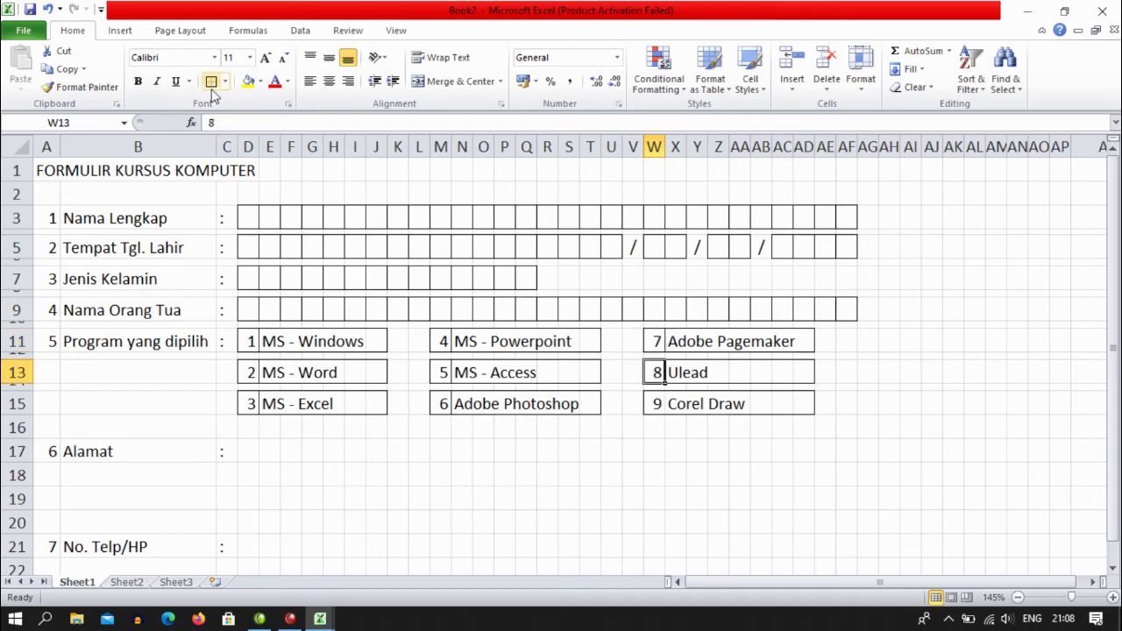
click(655, 402)
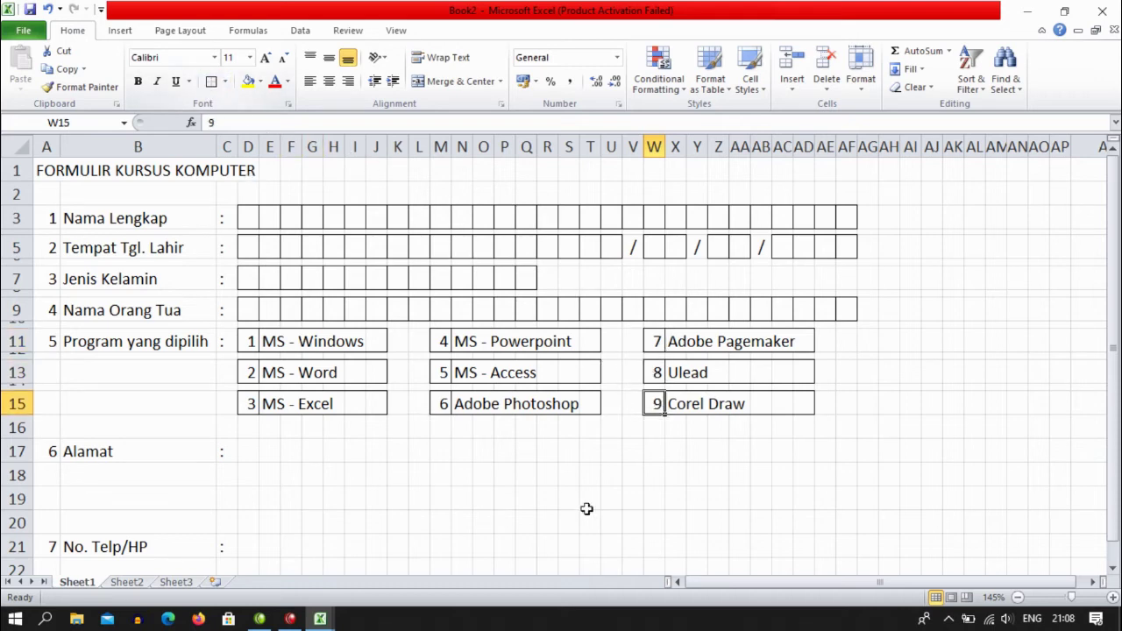
click(524, 521)
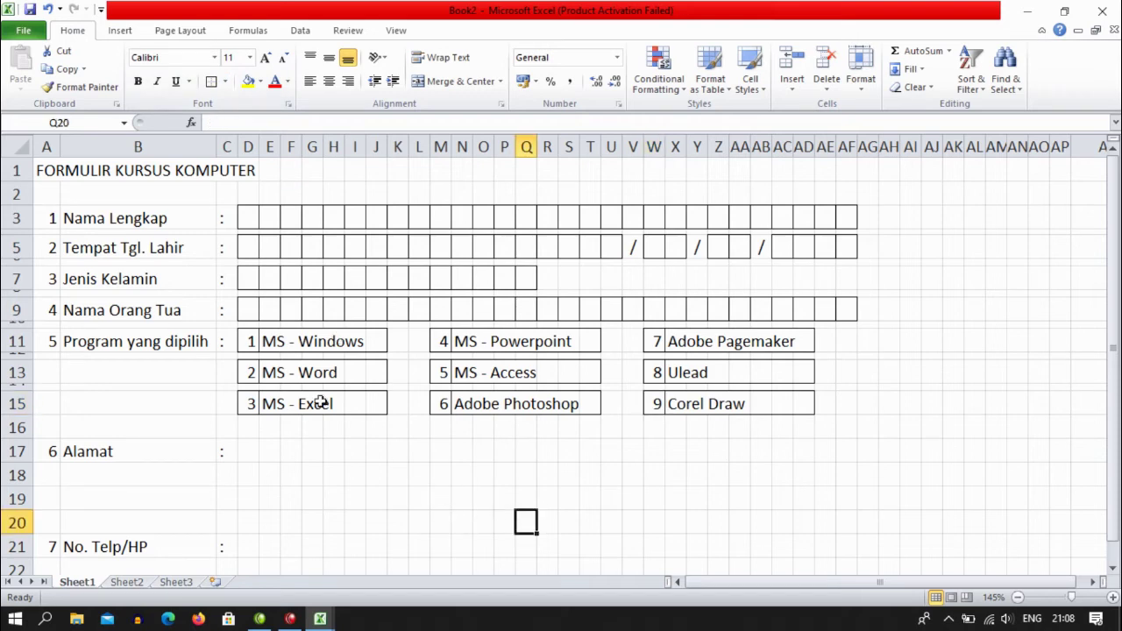
- Center the option numbers horizontally in D11:D15, M11:M15 and W11:W15
drag(250, 341, 249, 403)
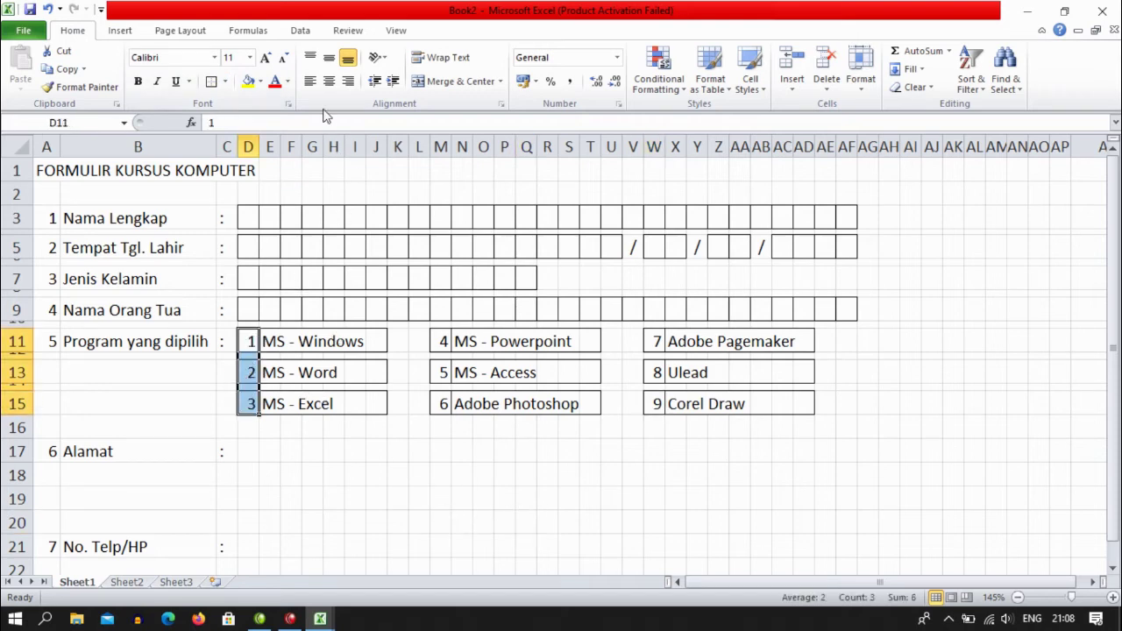
click(329, 81)
drag(444, 340, 438, 403)
click(329, 81)
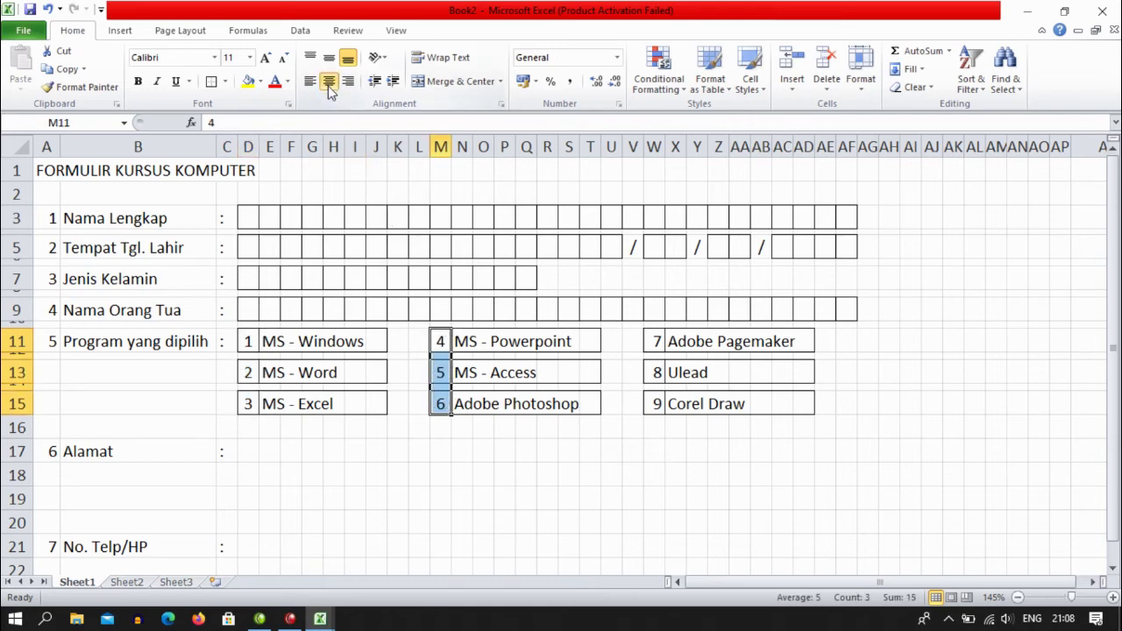
drag(655, 346, 655, 405)
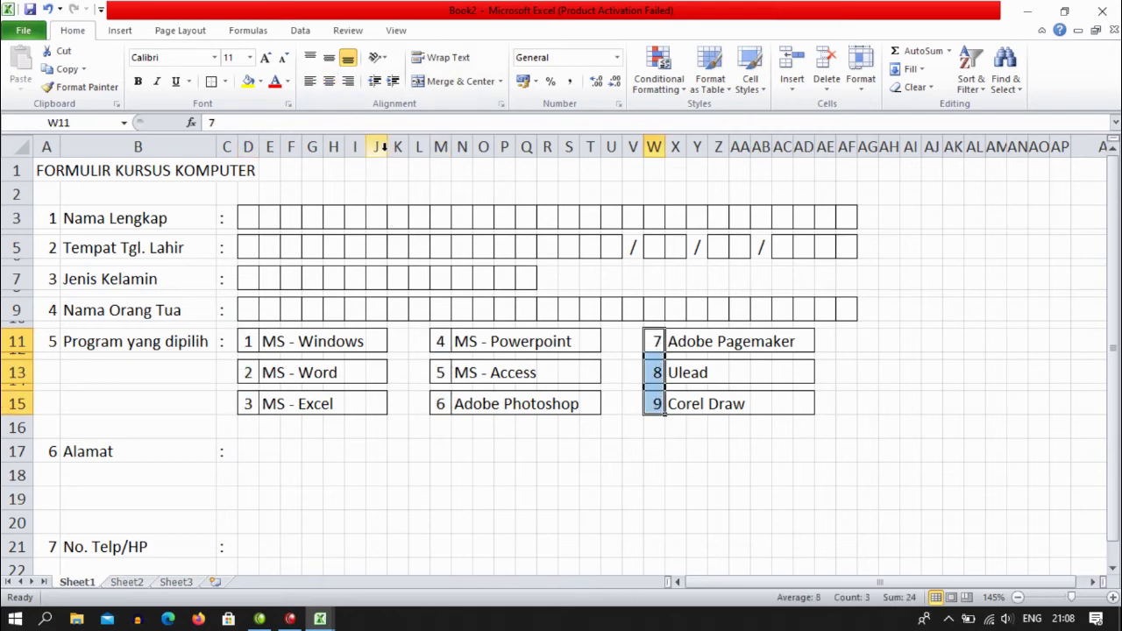
click(329, 81)
click(454, 445)
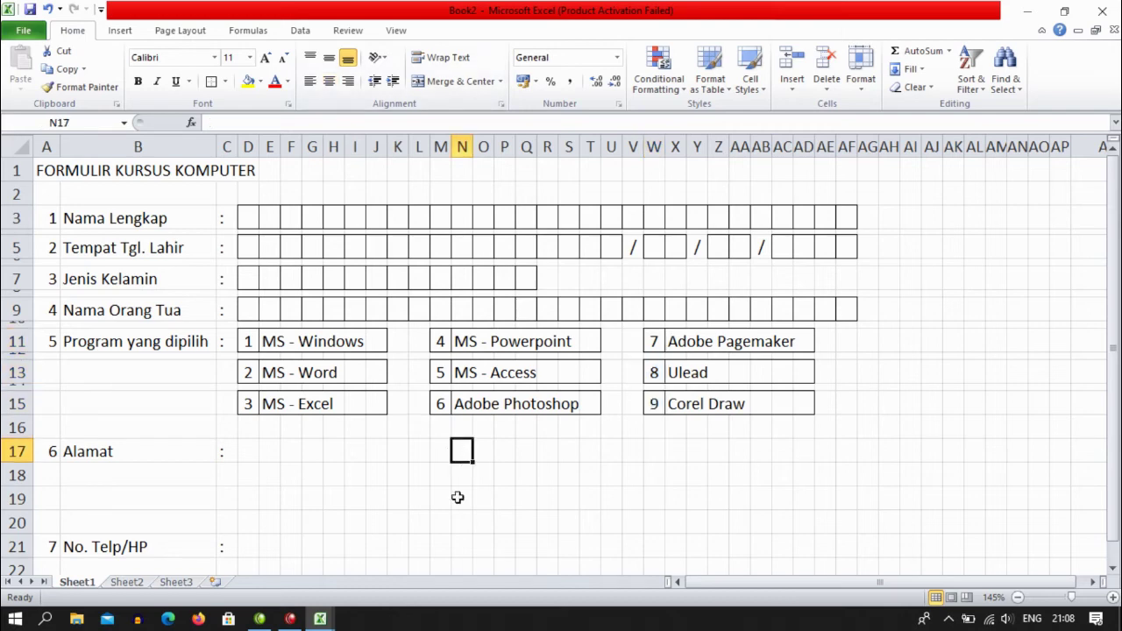
- Reduce the height of row 16 to a thin spacer above the Alamat row
drag(21, 439, 25, 419)
click(211, 531)
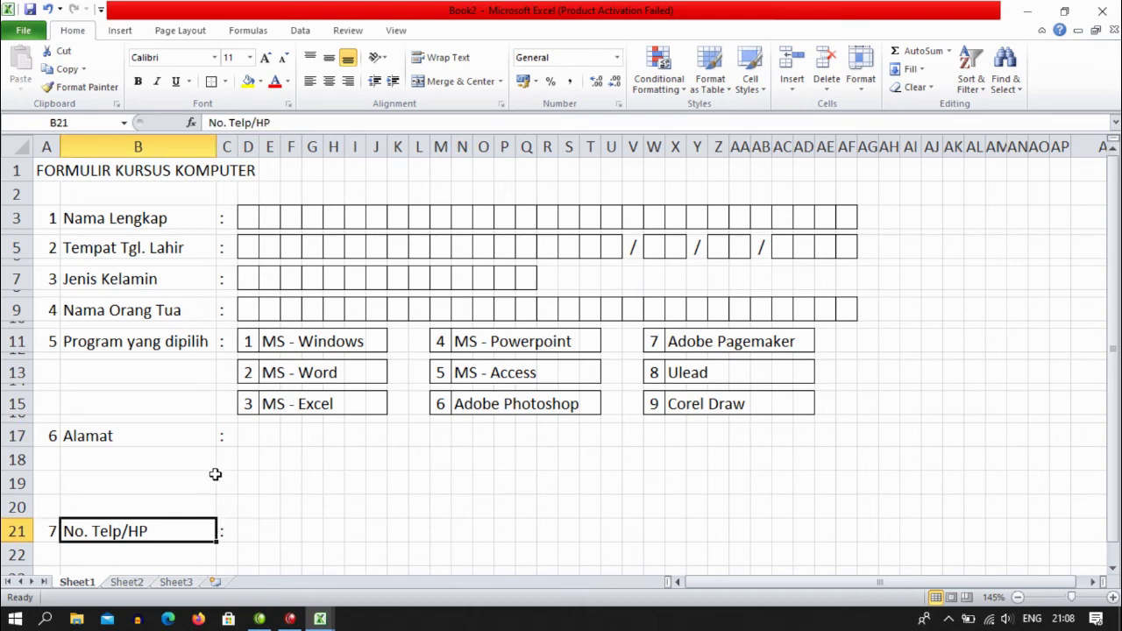
drag(249, 441, 625, 440)
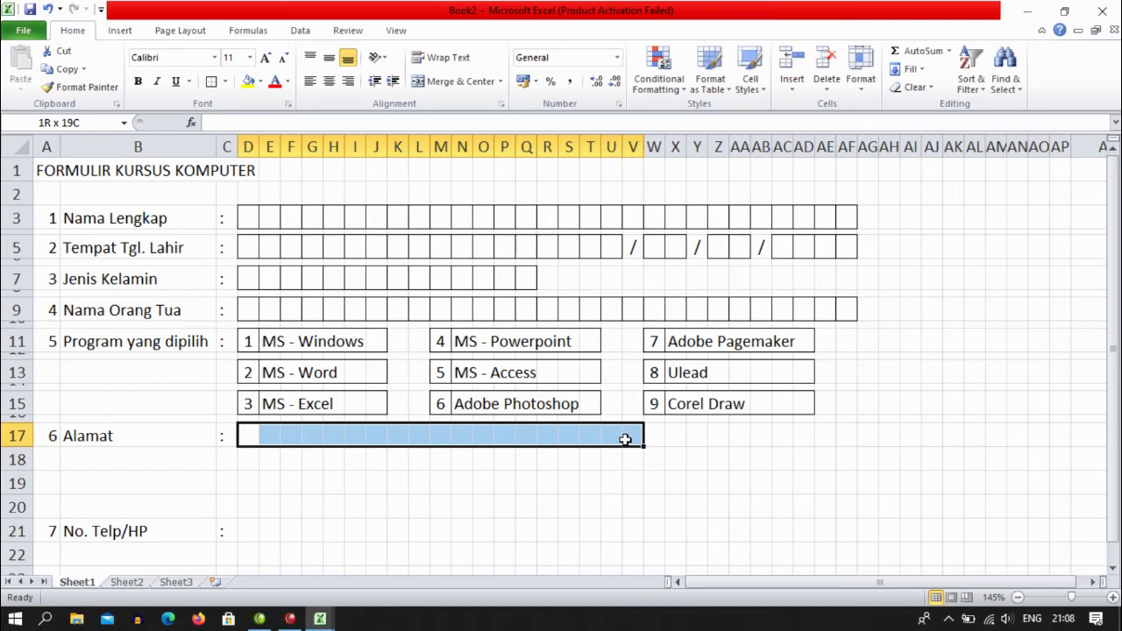
drag(627, 438, 641, 443)
- Enter the label RT in cell AD17 of the Alamat row
click(796, 437)
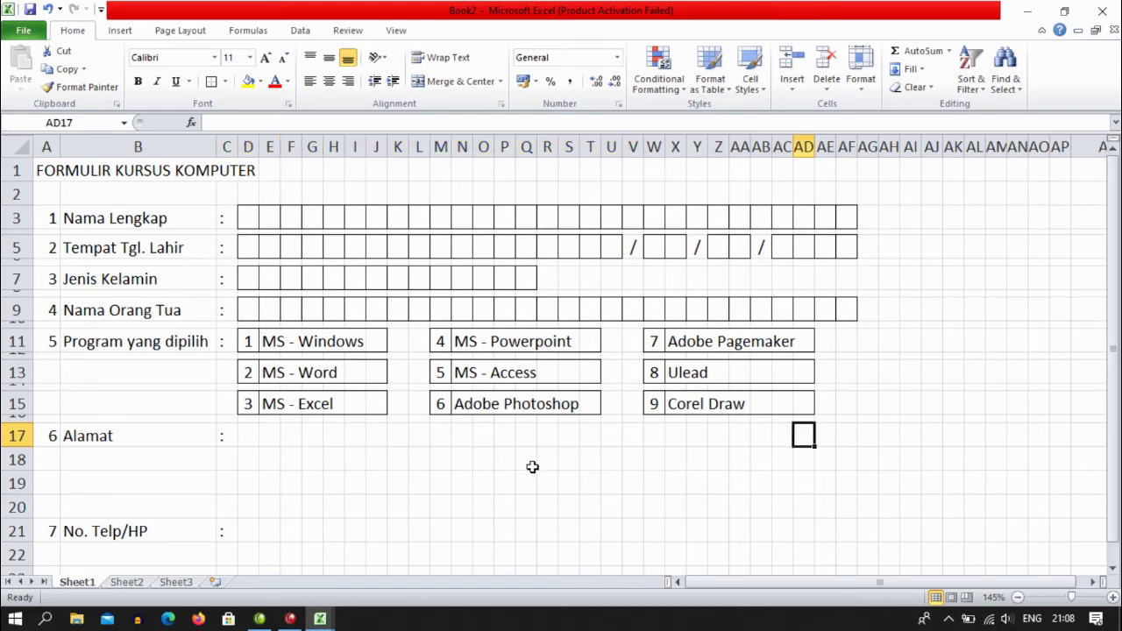
text(RT)
click(830, 430)
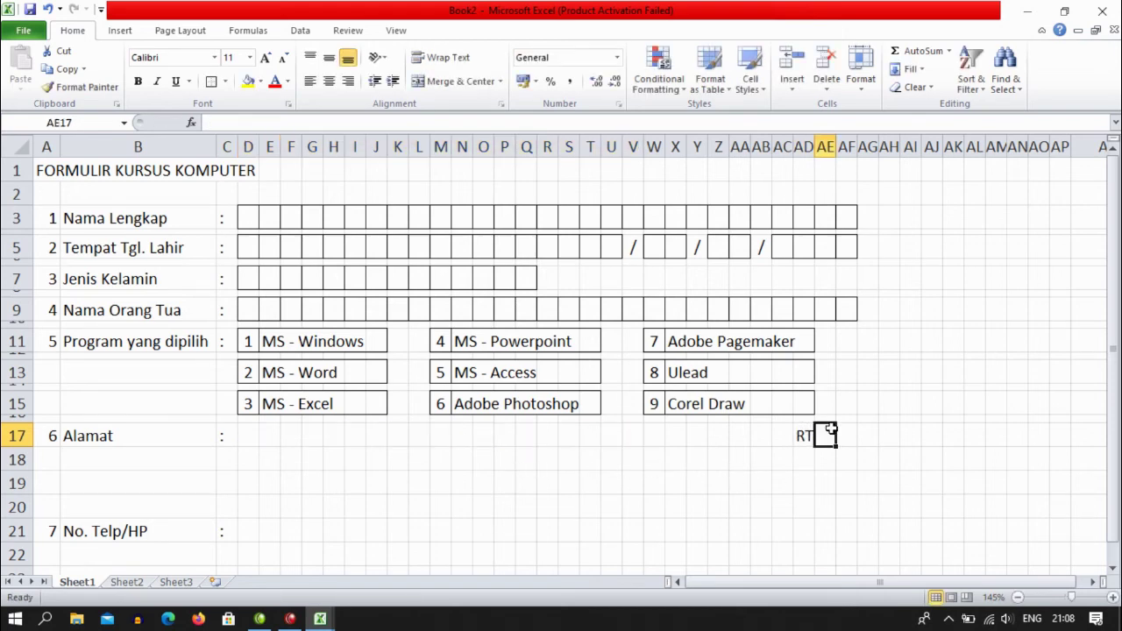
- Apply all borders to AD17:AF17 and to Z17:AB17 in the Alamat row
drag(805, 436, 851, 433)
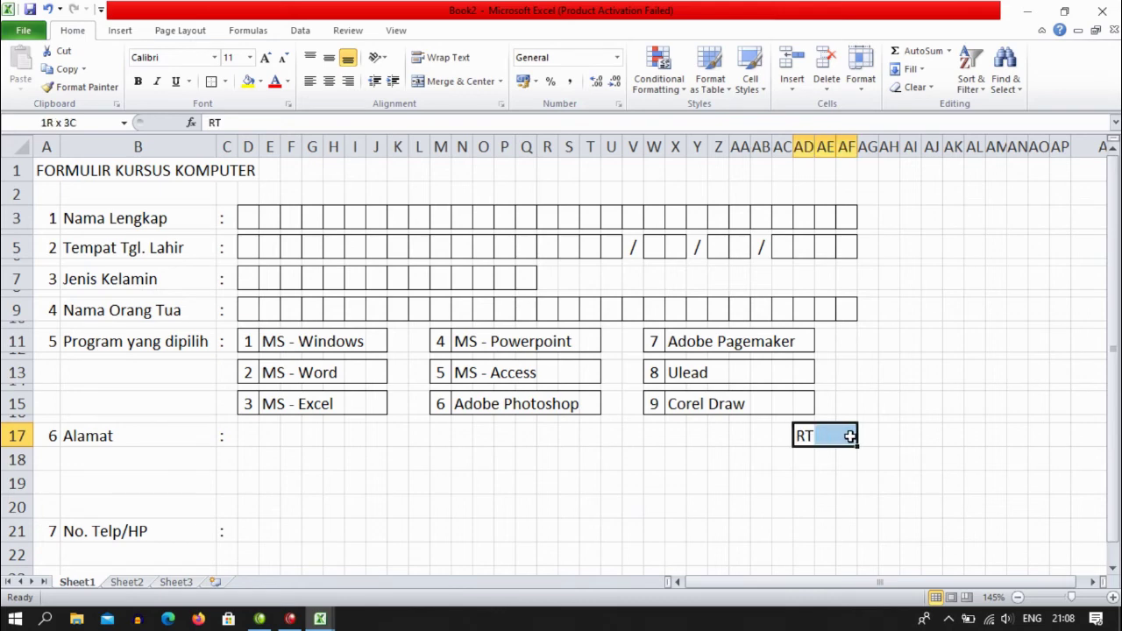
click(225, 81)
click(230, 212)
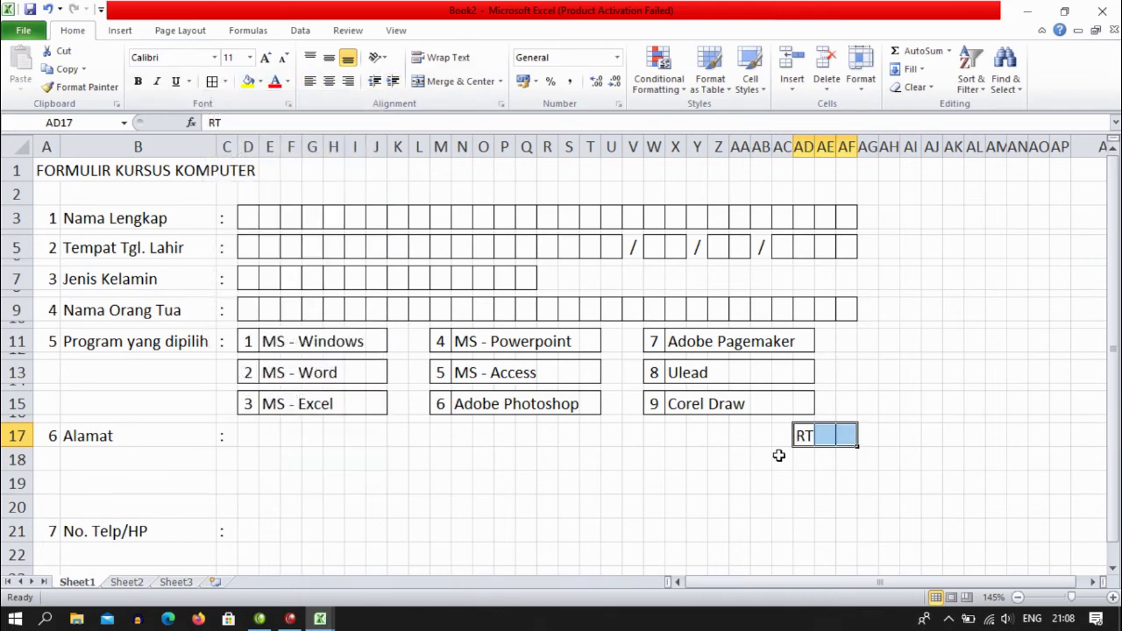
click(739, 438)
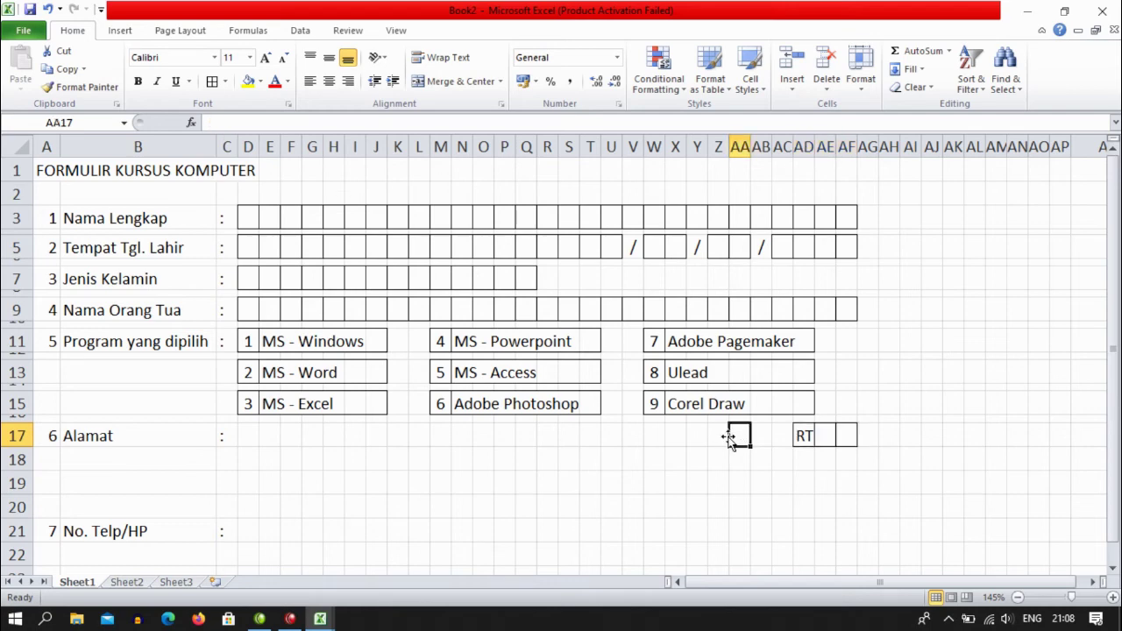
drag(723, 436, 765, 436)
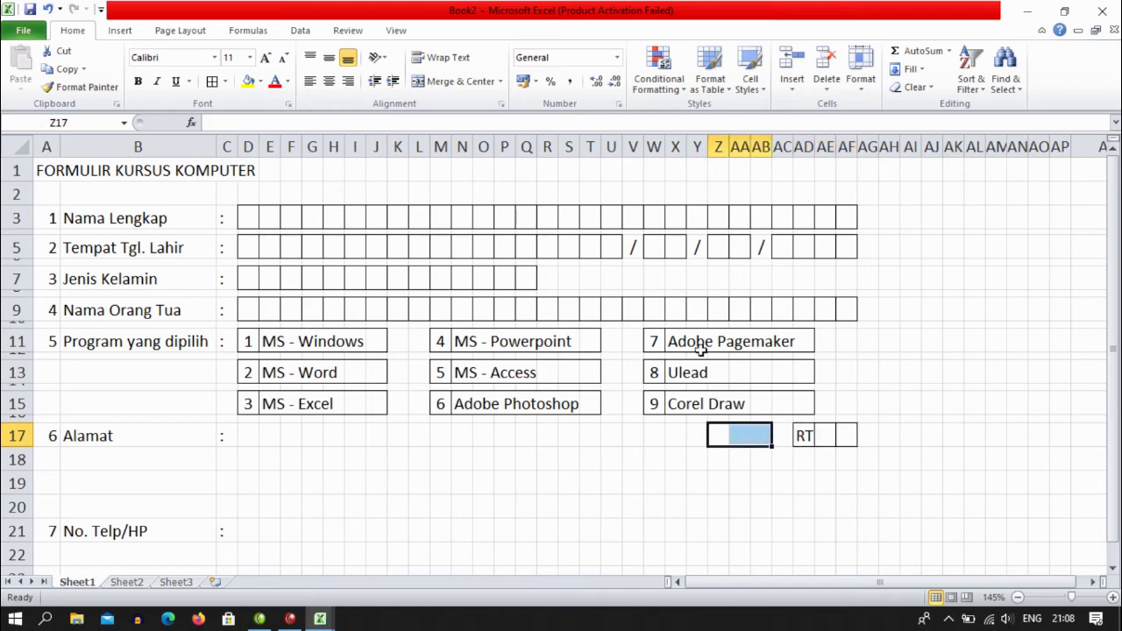
click(212, 81)
- Enter the label No in cell Z17 and set its font size to 11
click(720, 439)
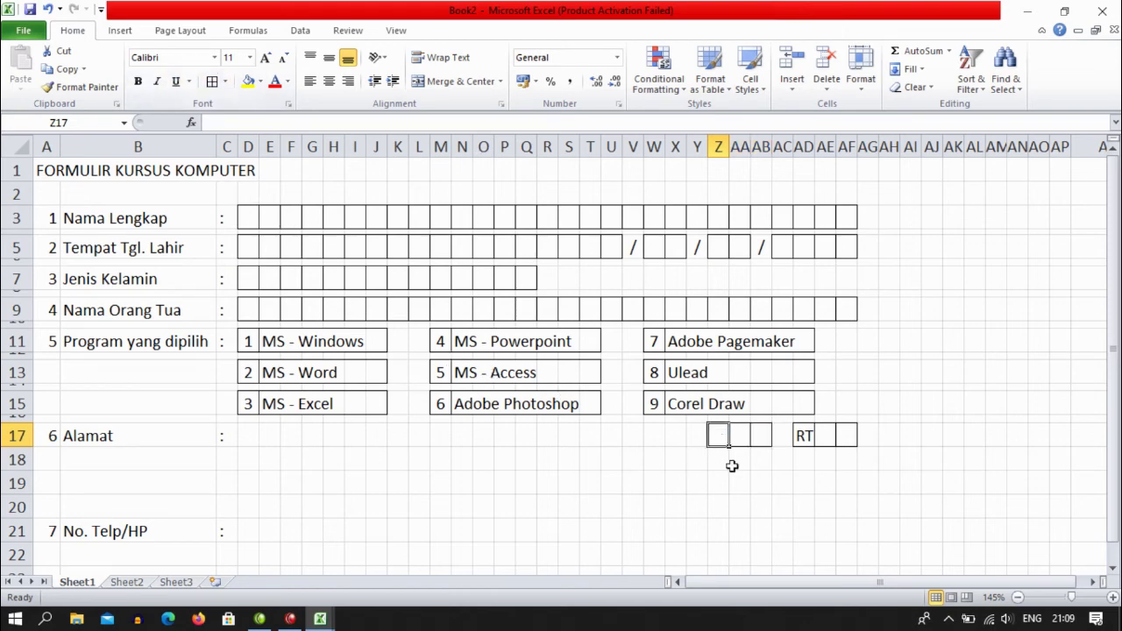
text(No)
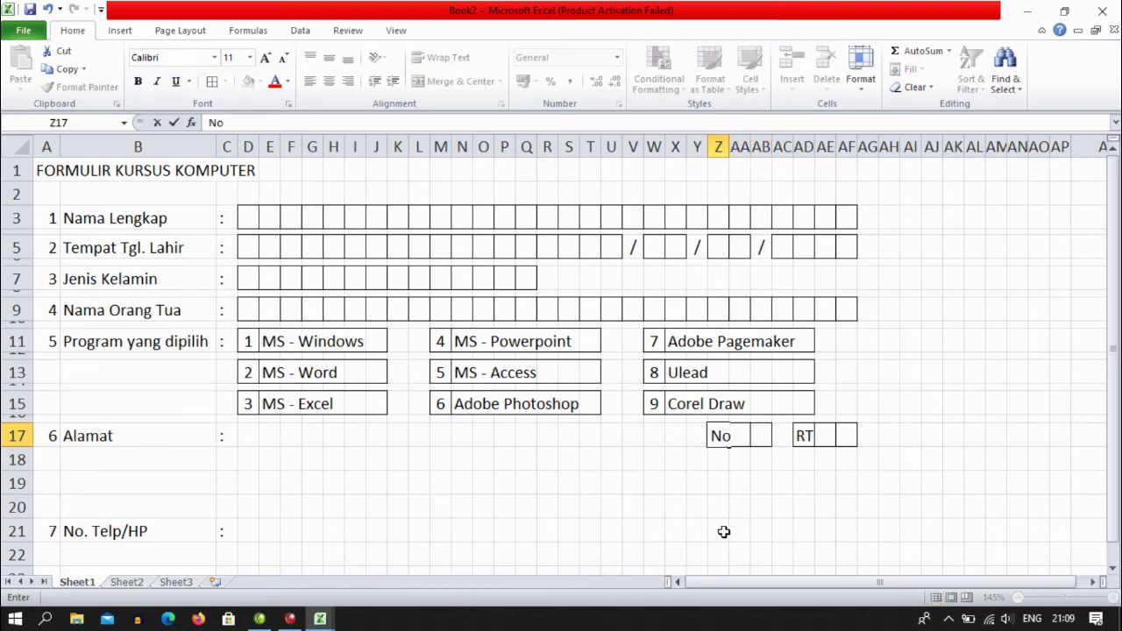
key(Return)
key(Up)
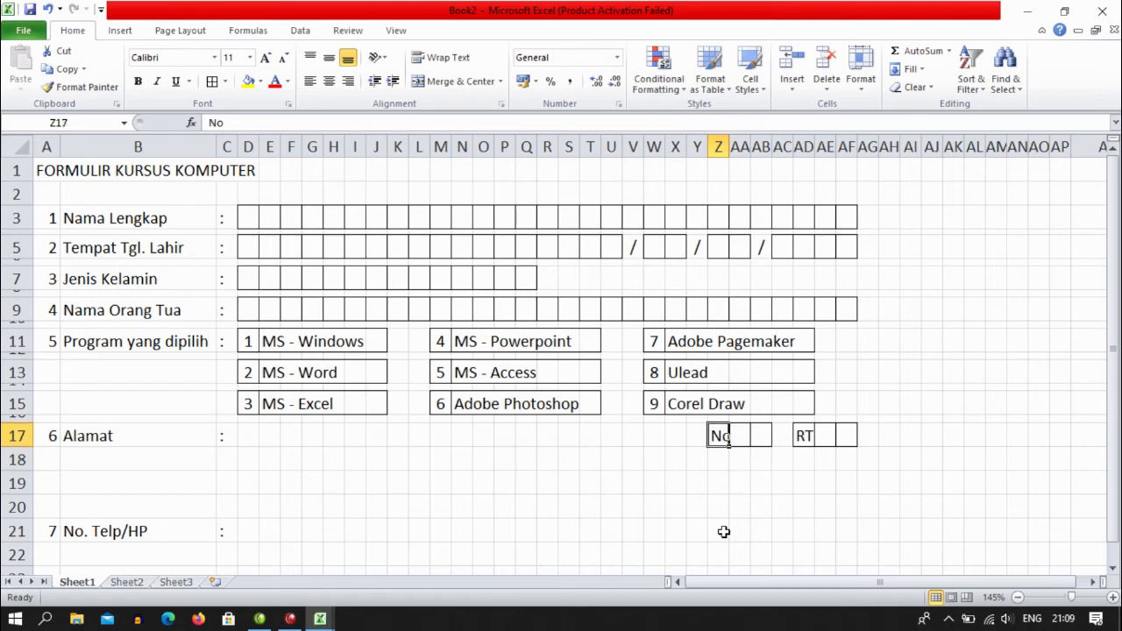
click(250, 58)
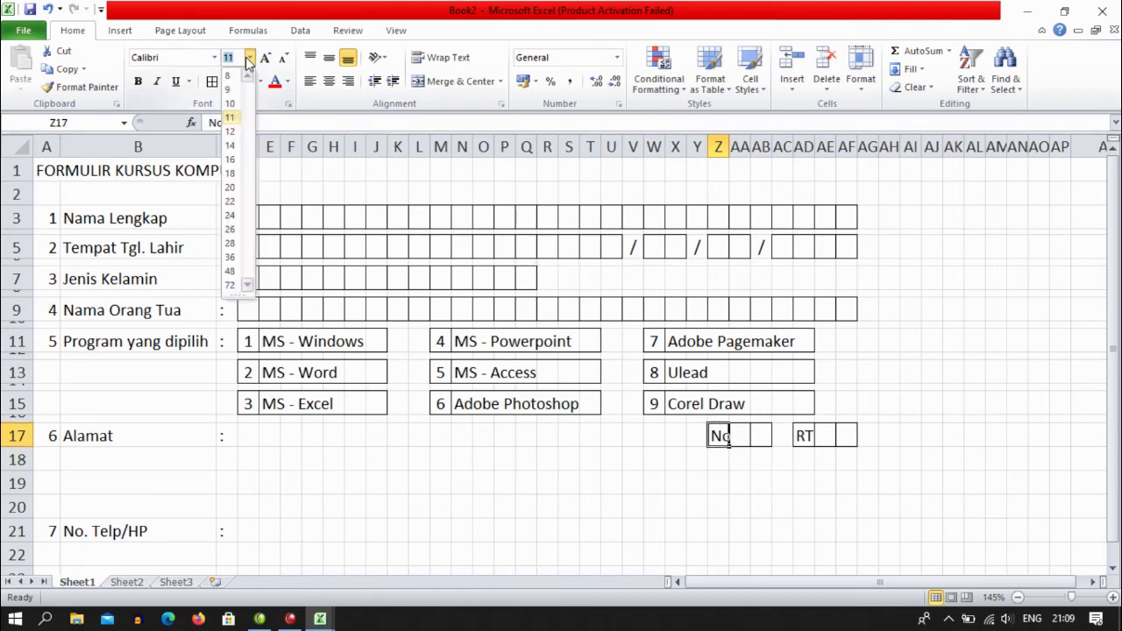
click(230, 117)
click(697, 482)
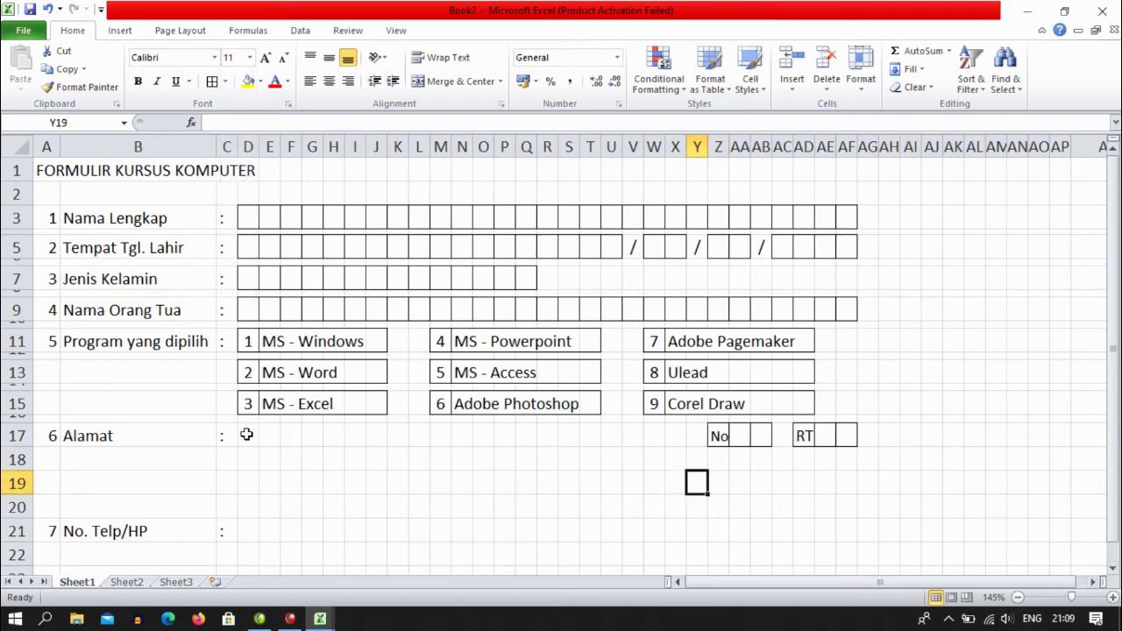
- Apply all borders to D17:X17 to make the first row of Alamat letter boxes
drag(247, 435, 682, 461)
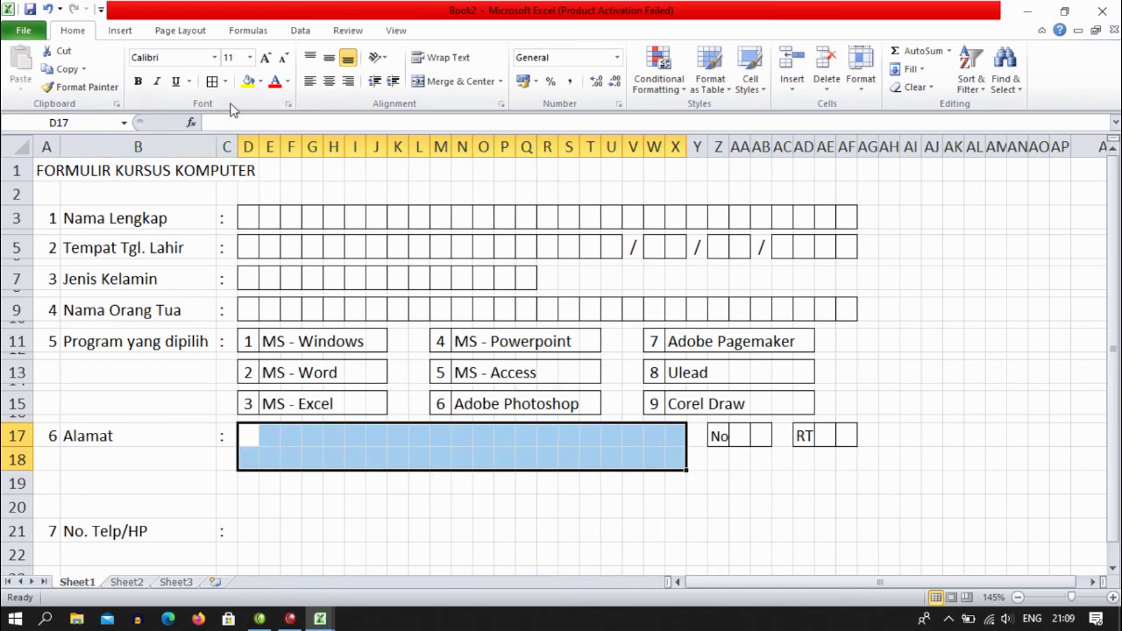
drag(248, 432, 675, 434)
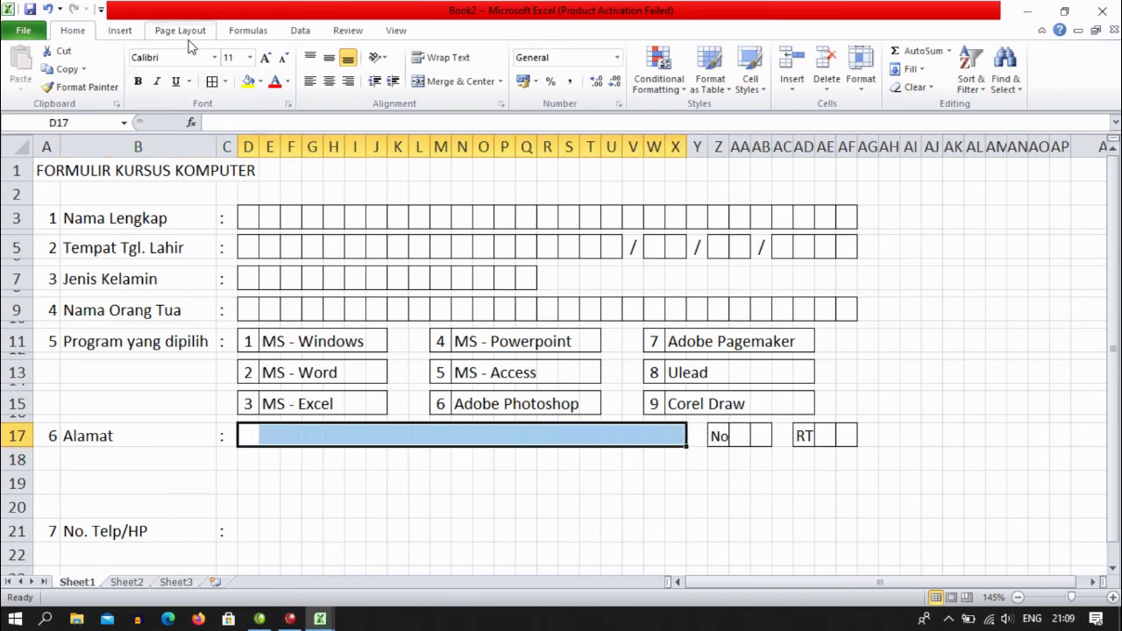
click(211, 81)
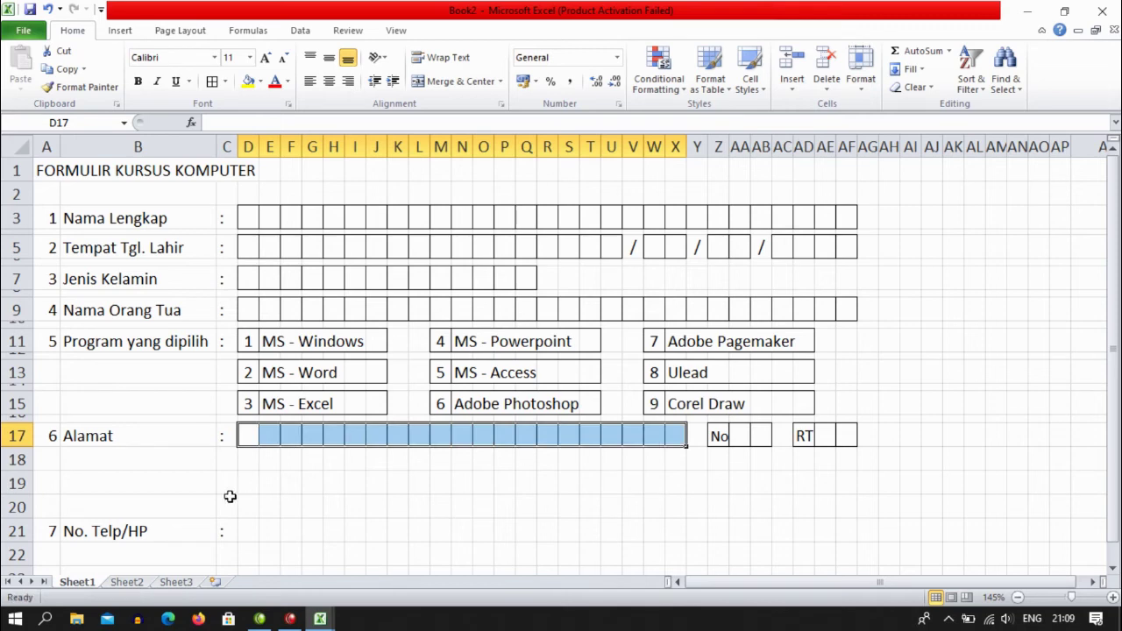
click(357, 523)
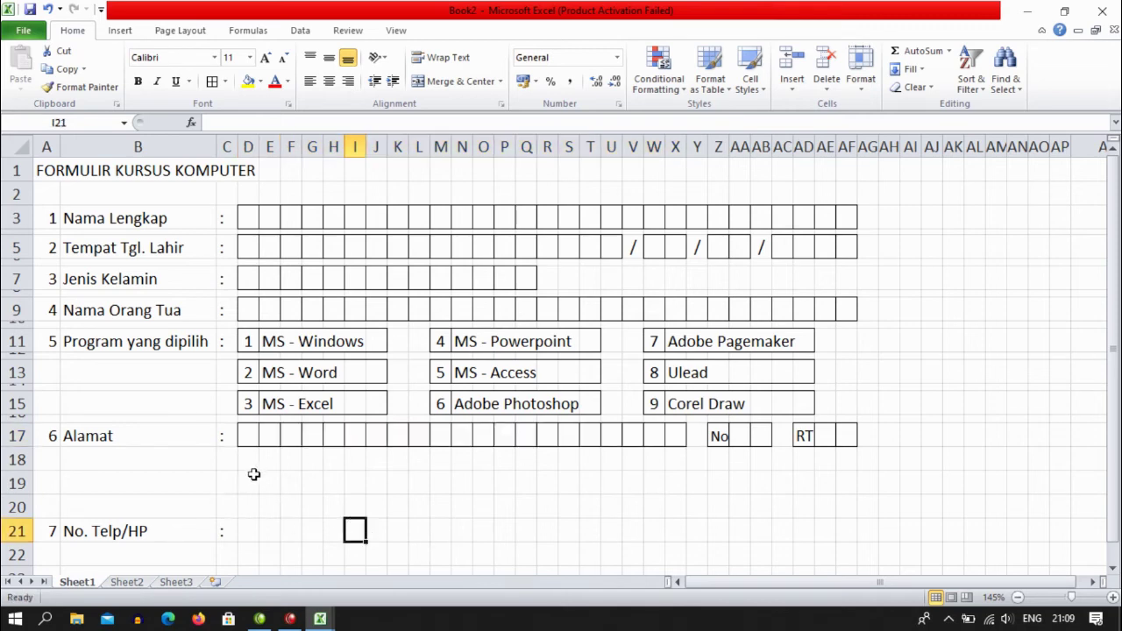
- Shrink row 18 to a thin spacer and apply all borders to D19:AF19 for the second row of Alamat boxes
drag(15, 464, 27, 447)
drag(244, 469, 854, 482)
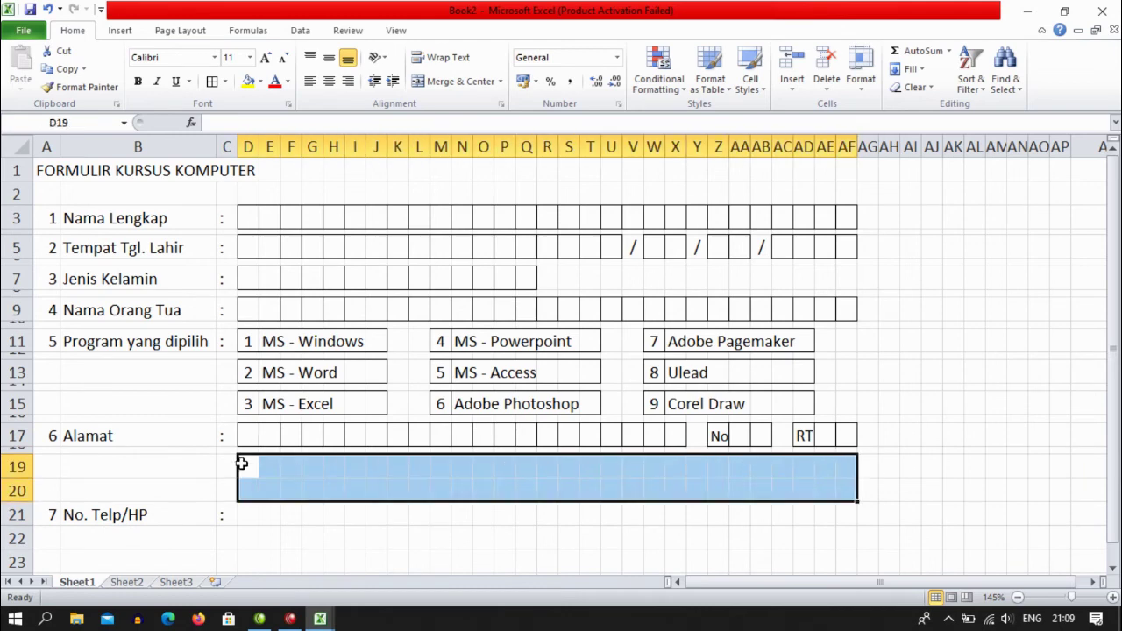
drag(242, 464, 832, 476)
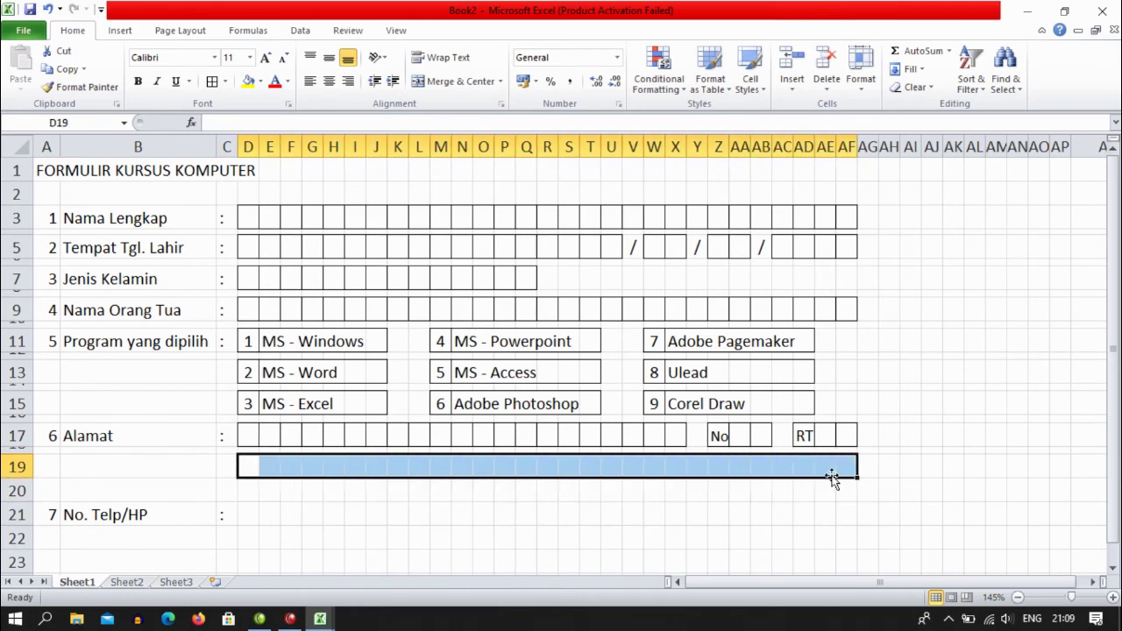
click(212, 81)
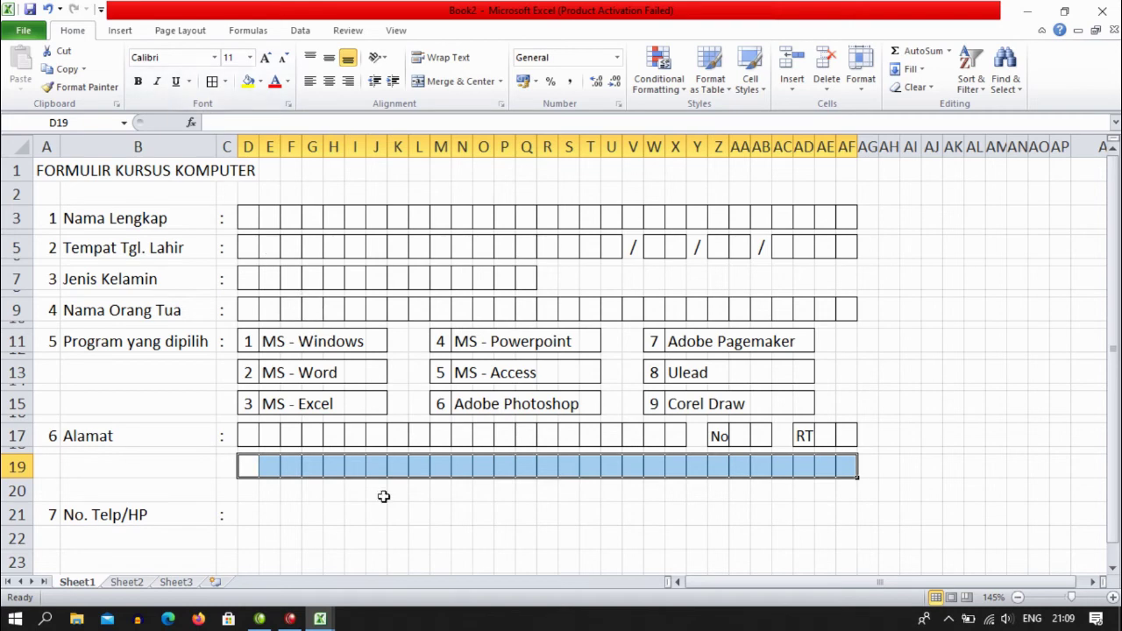
click(419, 536)
- Insert a blank row at row 20, between the second row of Alamat boxes and the No. Telp/HP row
click(20, 493)
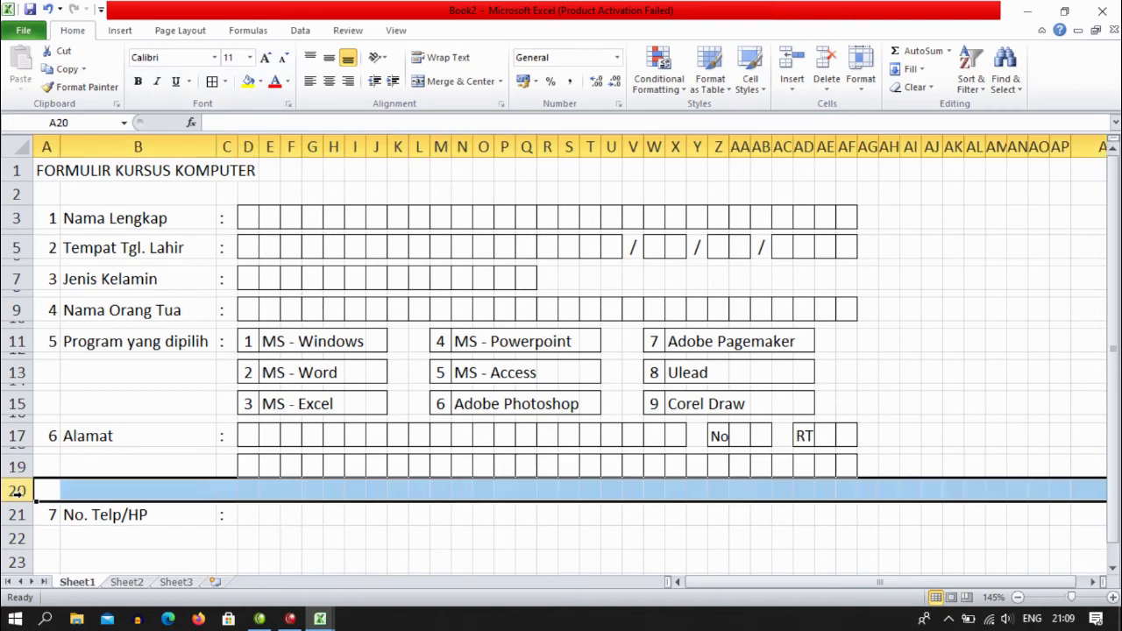
right_click(20, 492)
click(70, 373)
click(127, 473)
- Apply all borders to D21:AF21 for a third row of Alamat boxes and shrink row 20 to a thin spacer
scroll(138, 468, down, 1)
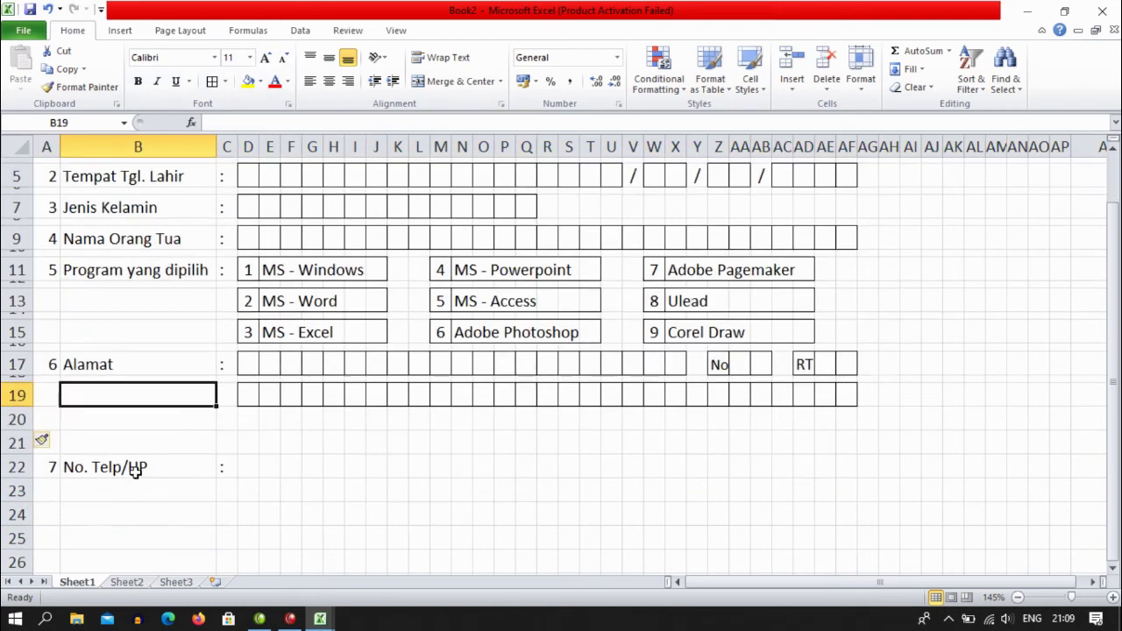
drag(253, 441, 839, 447)
click(211, 81)
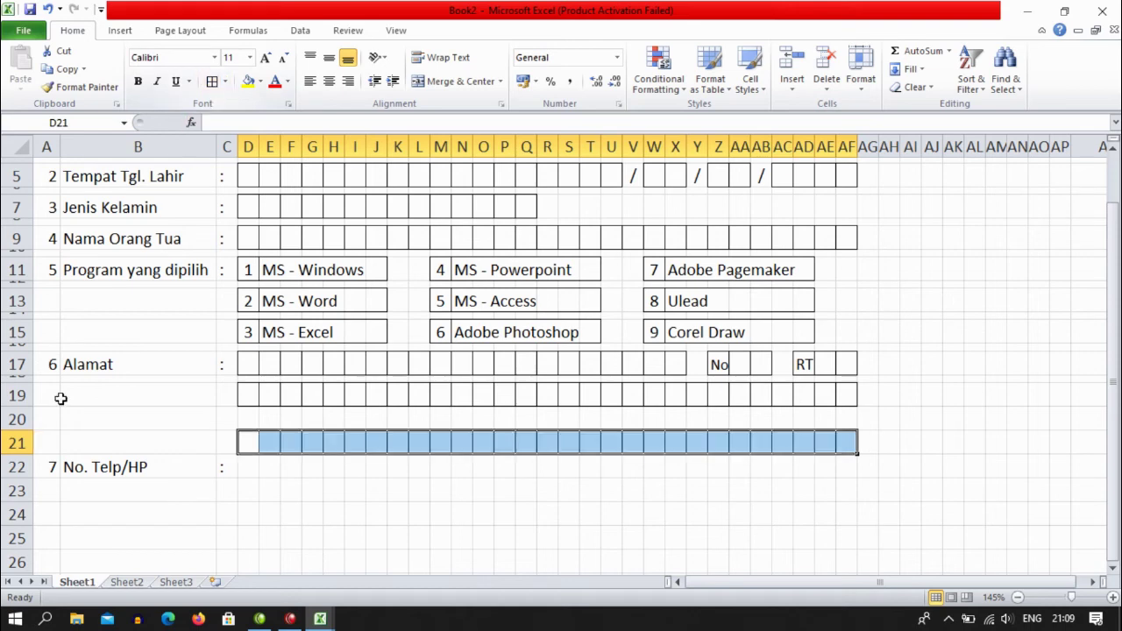
drag(30, 429, 35, 409)
click(136, 491)
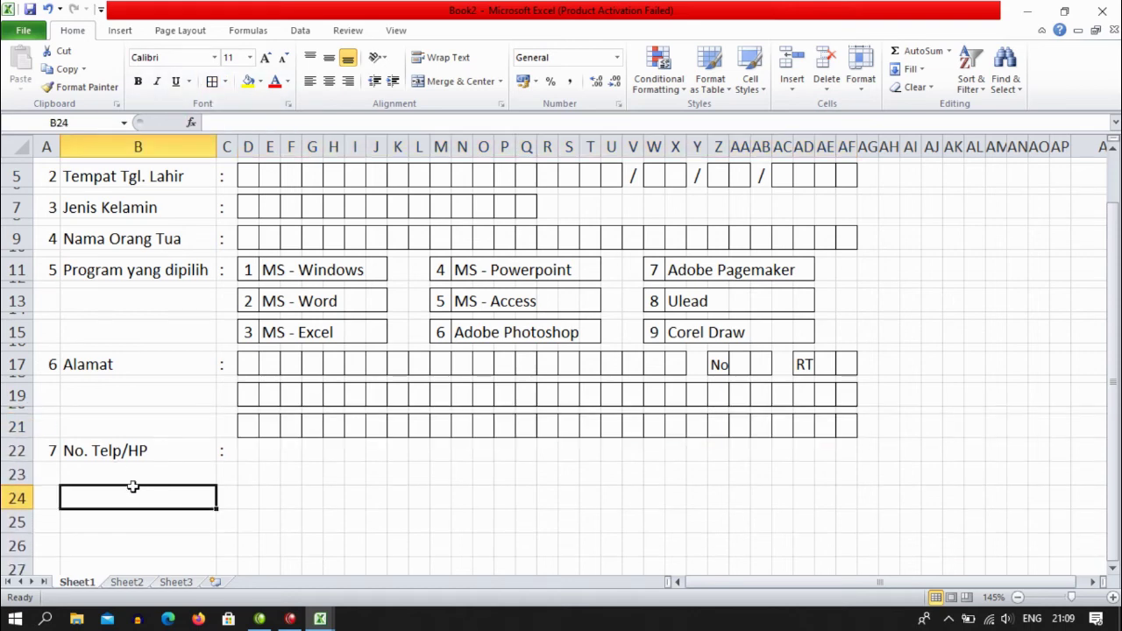
- Insert a blank row above the No. Telp/HP row and shrink it to a thin spacer
click(16, 450)
right_click(16, 449)
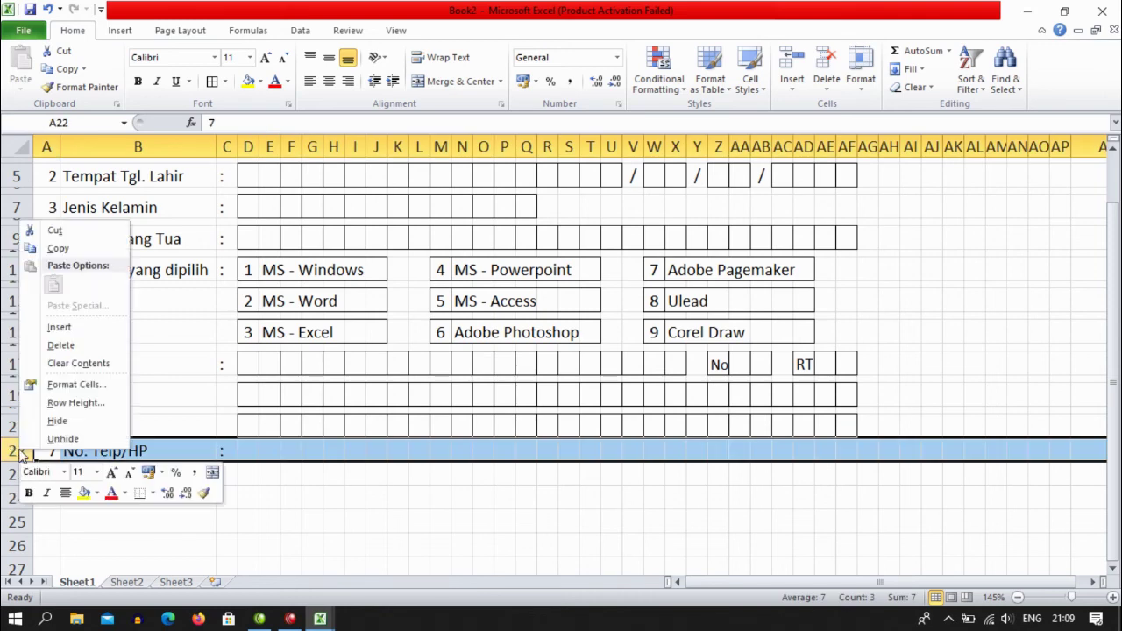
click(60, 329)
click(162, 496)
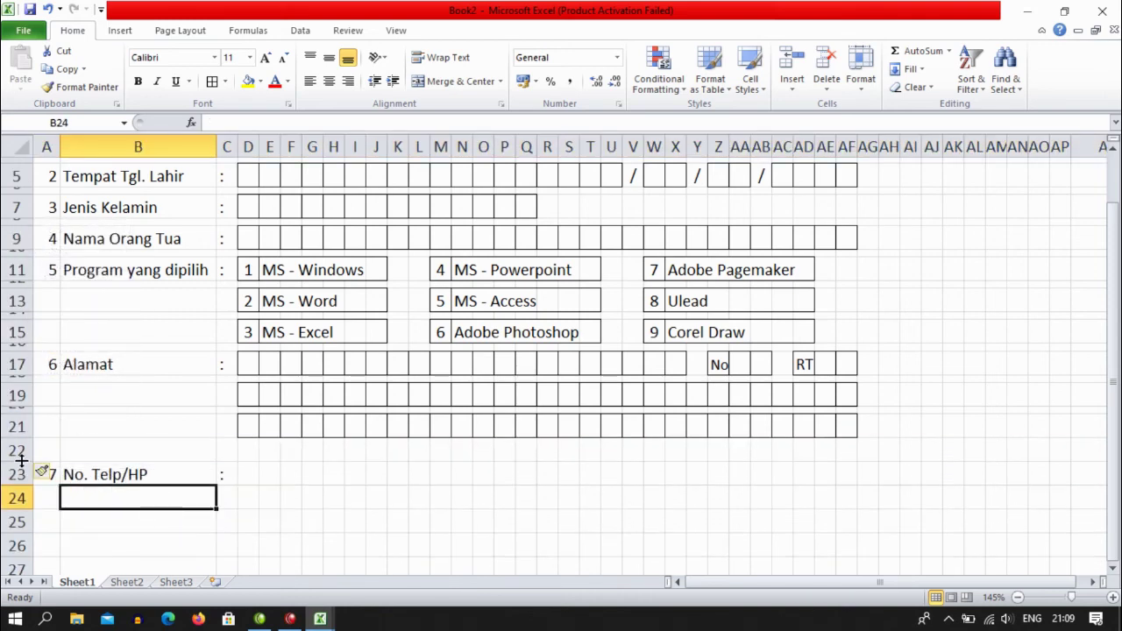
drag(27, 462, 34, 444)
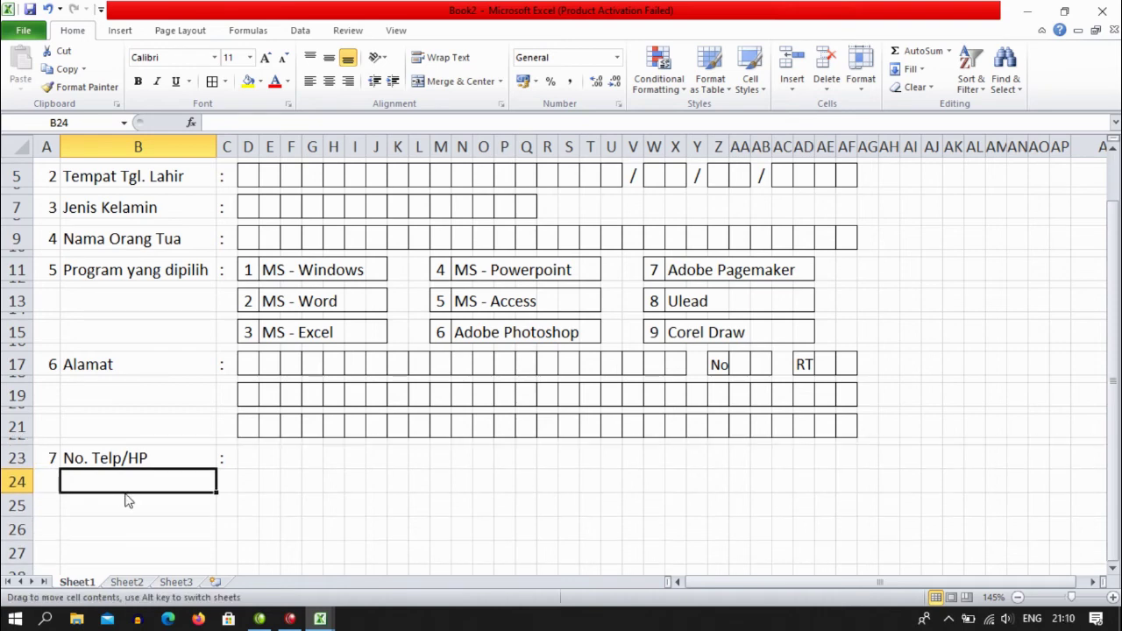
click(265, 528)
- Make the title FORMULIR KURSUS KOMPUTER bold and merge and center it across A1:AF1
scroll(246, 531, up, 2)
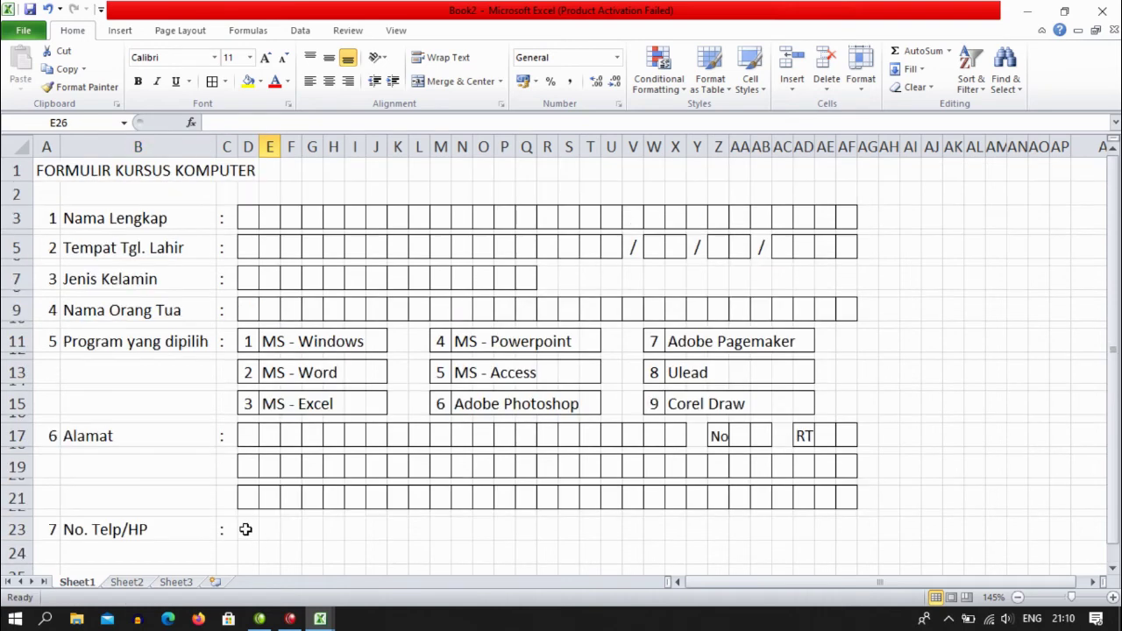
scroll(245, 528, down, 2)
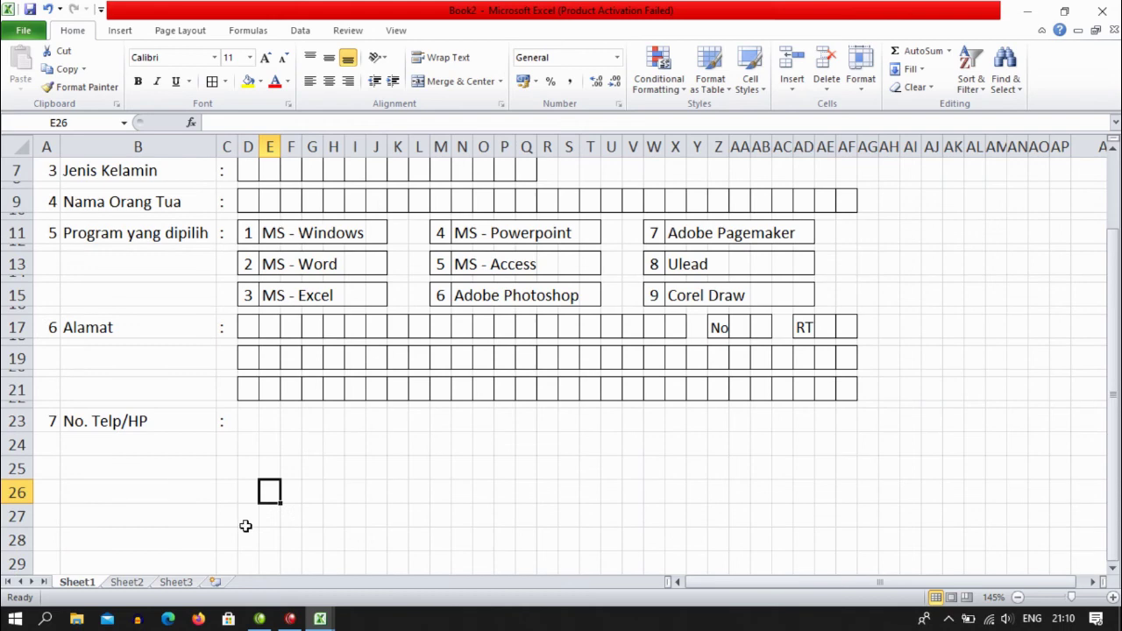
scroll(246, 526, down, 1)
scroll(246, 526, up, 3)
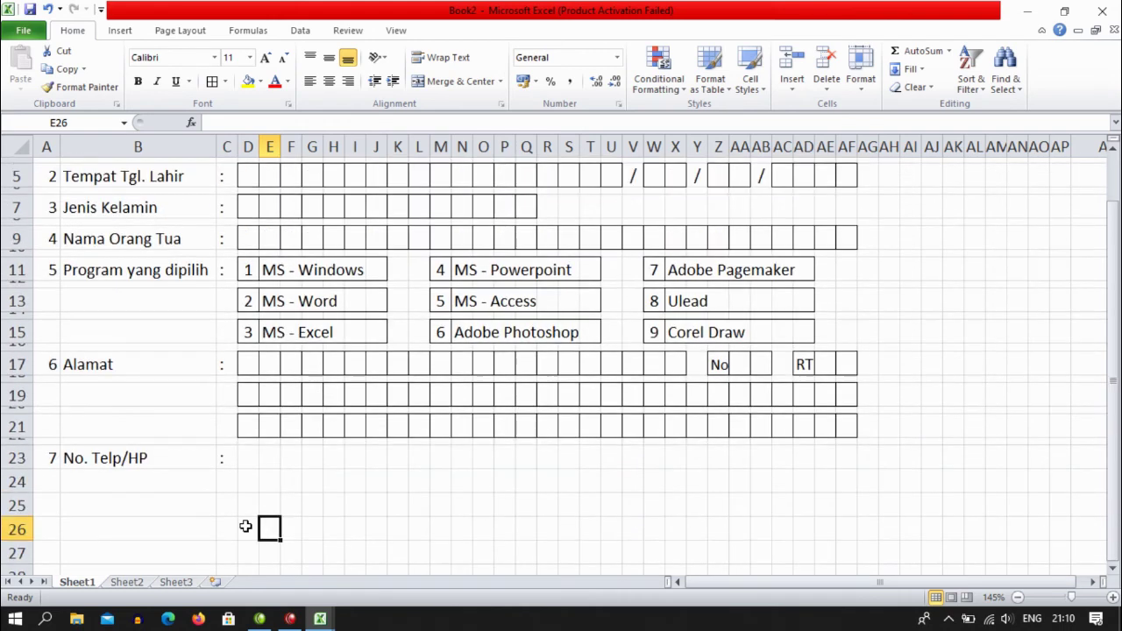
scroll(245, 526, down, 1)
scroll(245, 526, up, 1)
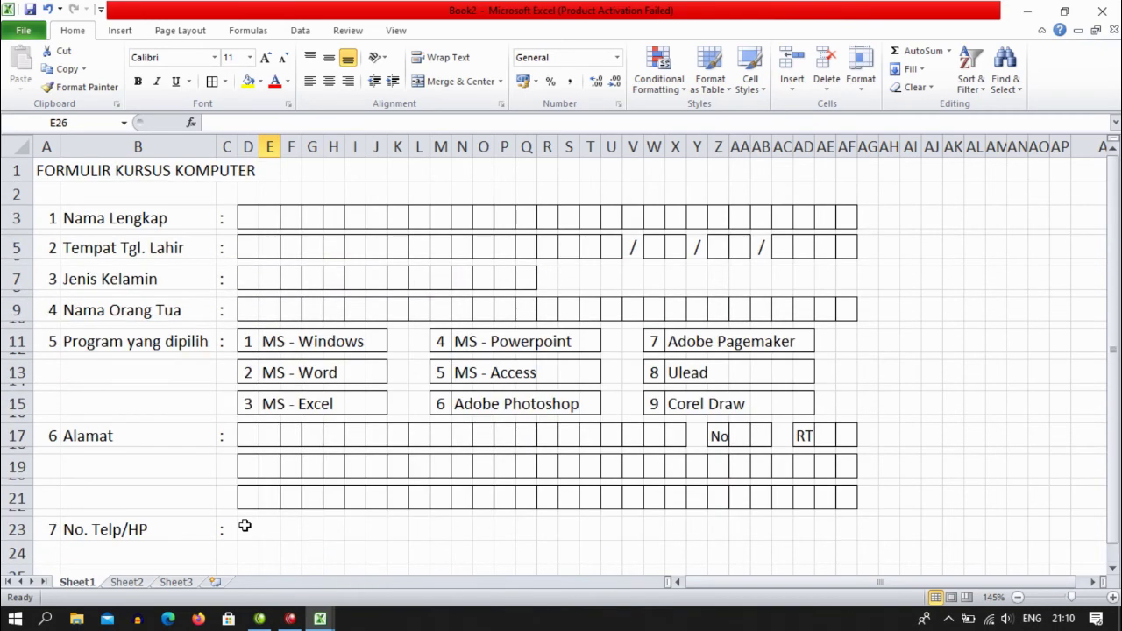
drag(55, 172, 857, 174)
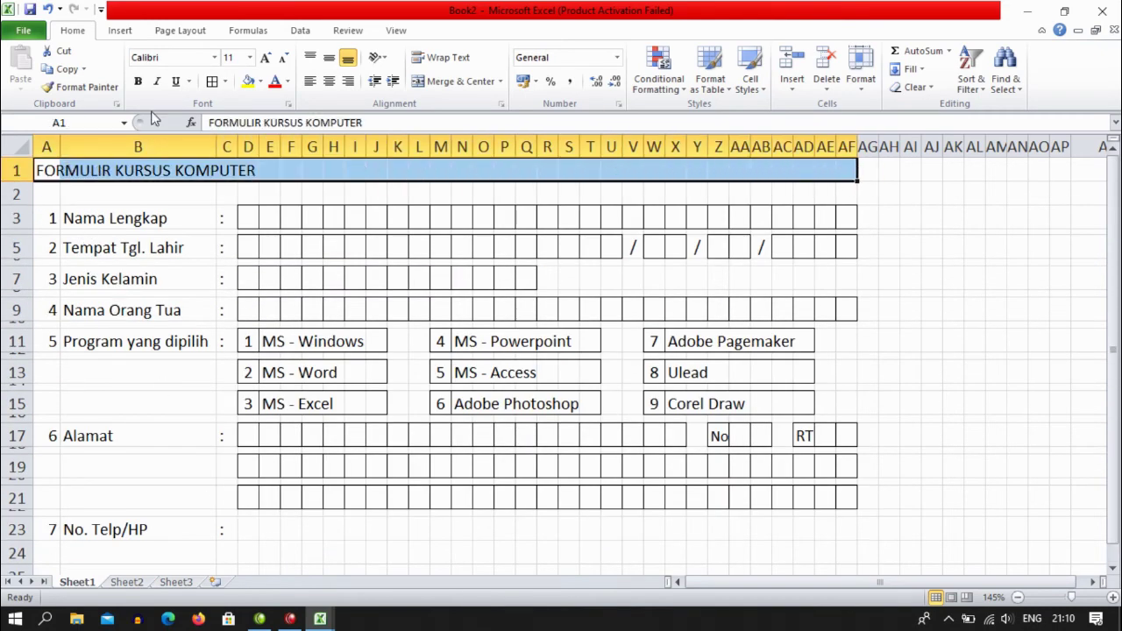
click(139, 82)
click(434, 80)
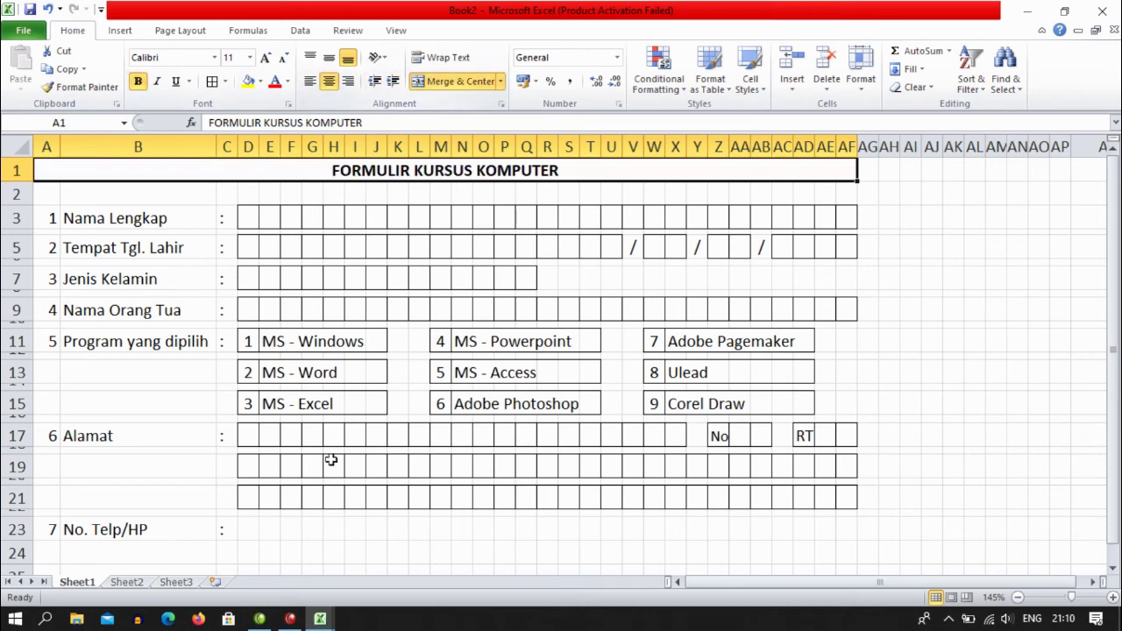
- Center the item numbers in A3:A23 horizontally
click(253, 553)
scroll(269, 518, down, 1)
scroll(268, 509, up, 1)
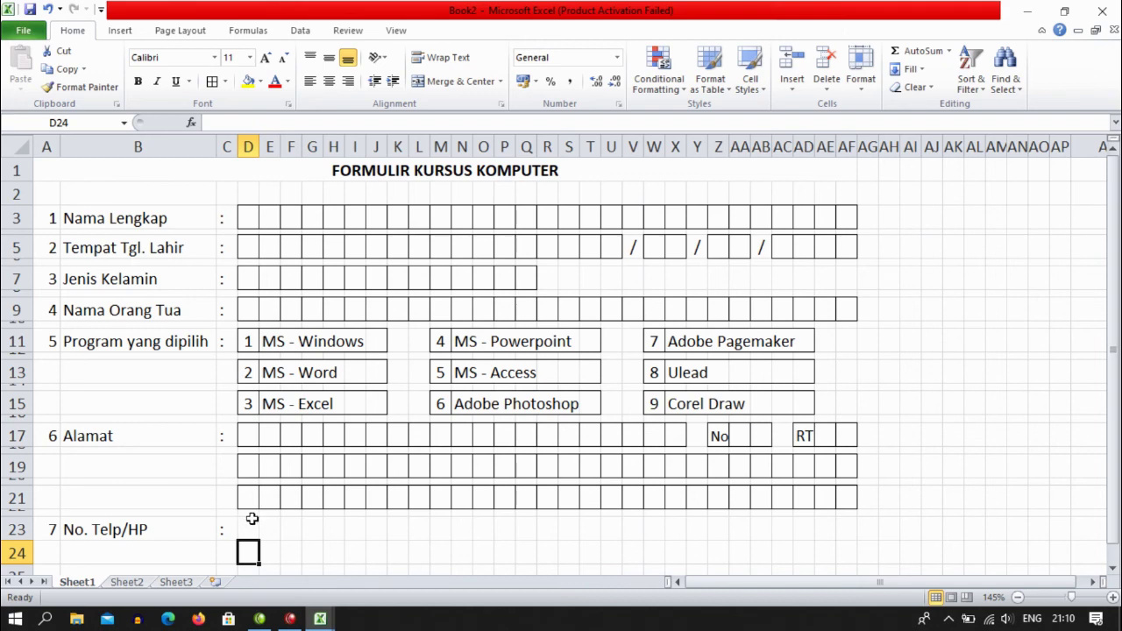
scroll(253, 519, down, 1)
scroll(233, 514, up, 1)
drag(46, 227, 47, 529)
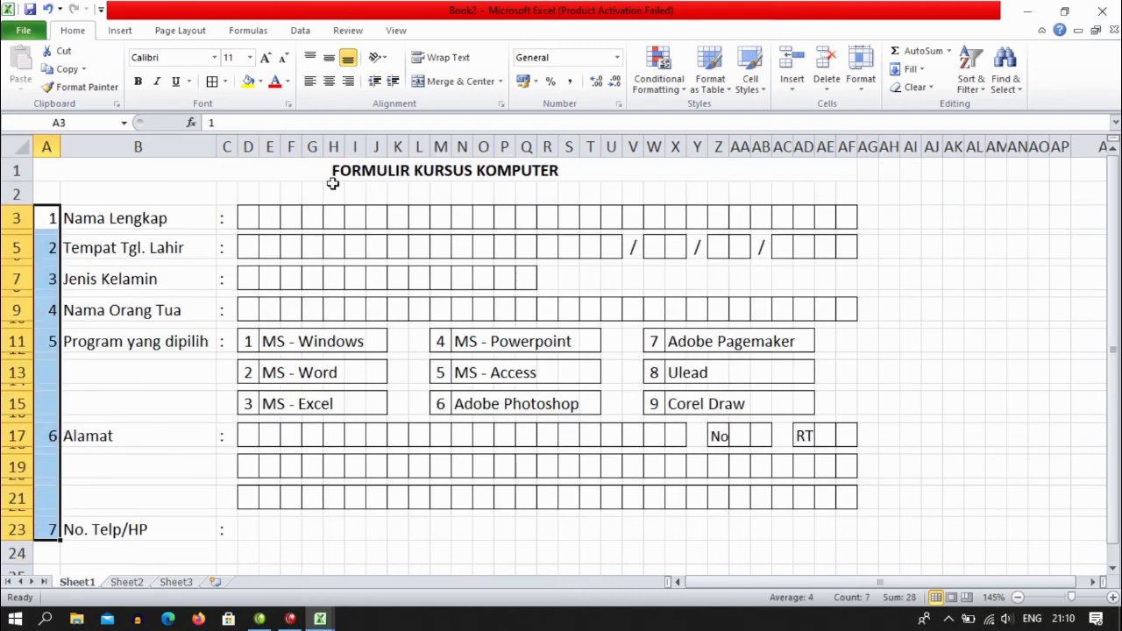
click(329, 83)
click(176, 375)
- Apply all borders to D23:O23 to make the No. Telp/HP digit boxes
scroll(149, 427, down, 1)
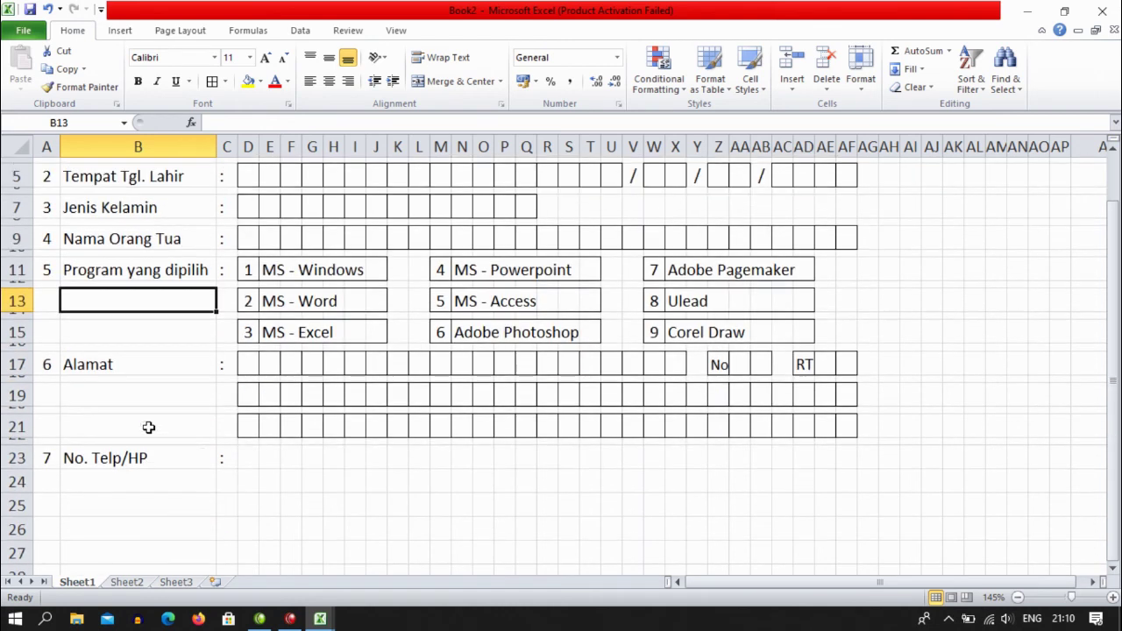
click(250, 459)
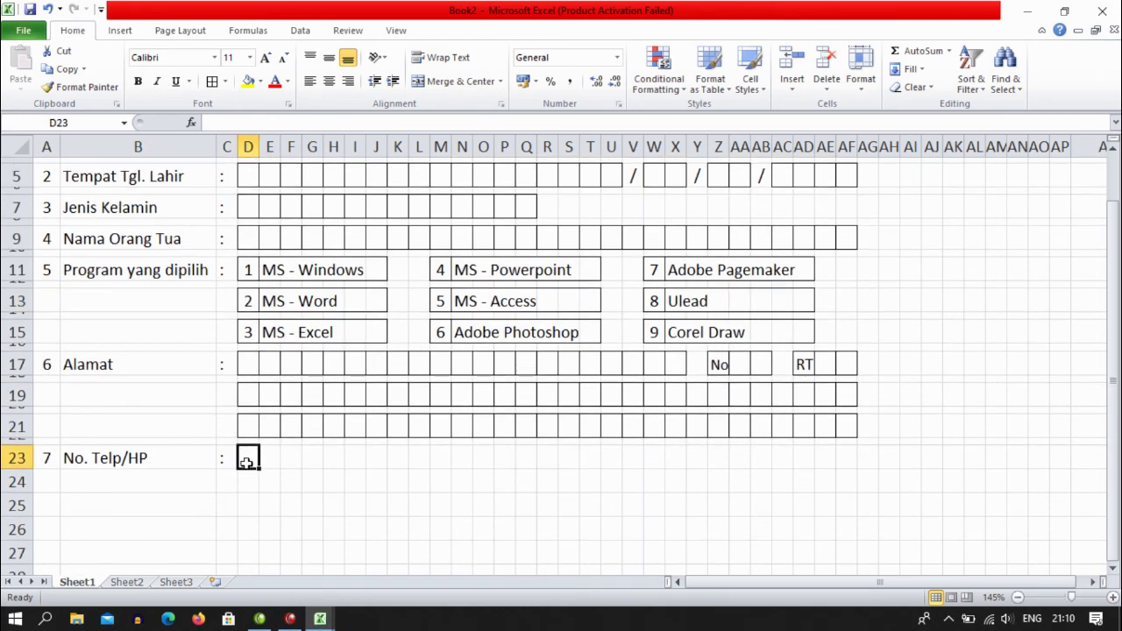
scroll(249, 462, down, 1)
drag(253, 421, 478, 427)
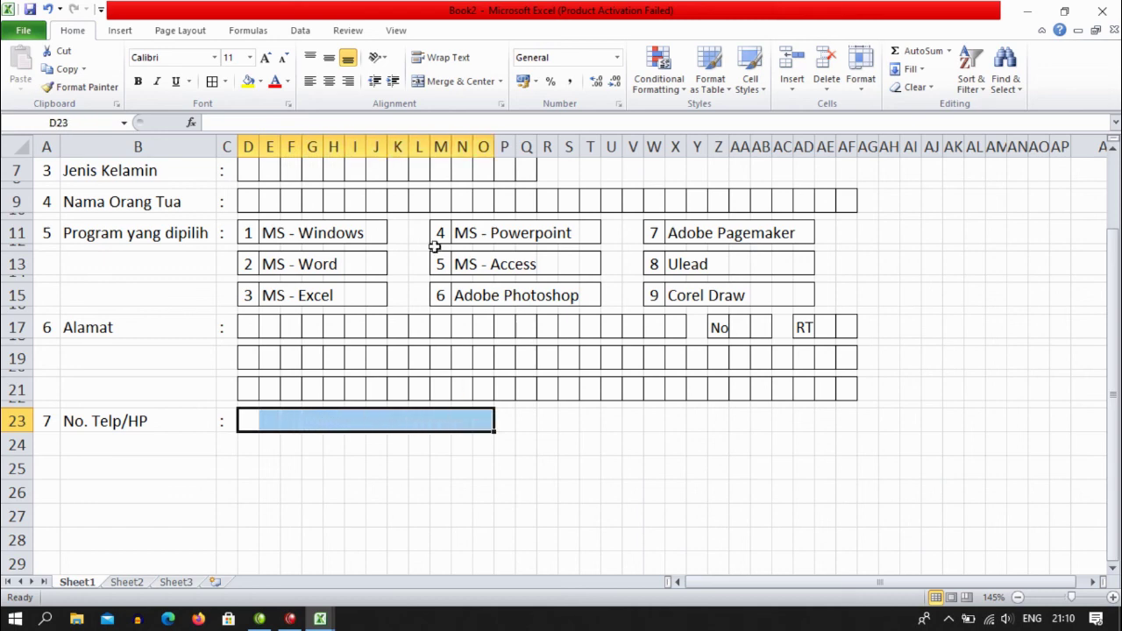
click(267, 454)
scroll(391, 474, down, 1)
click(415, 459)
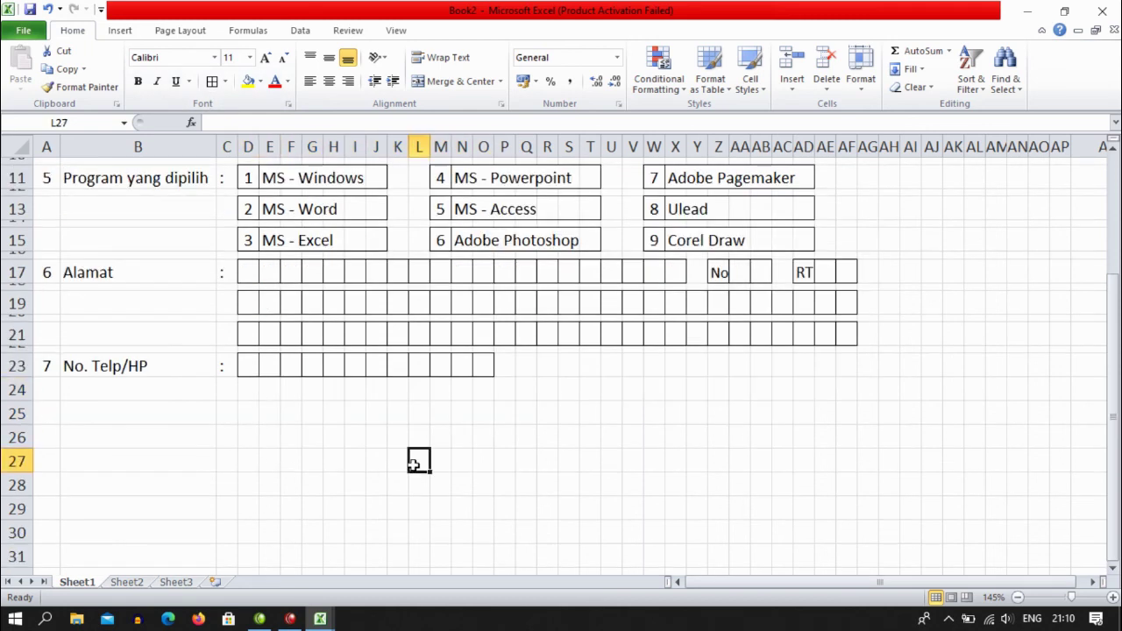
- Enter the signature caption "Yang mendaftar," in cell W25 below the form fields
scroll(411, 469, down, 1)
scroll(563, 451, up, 1)
scroll(534, 450, up, 2)
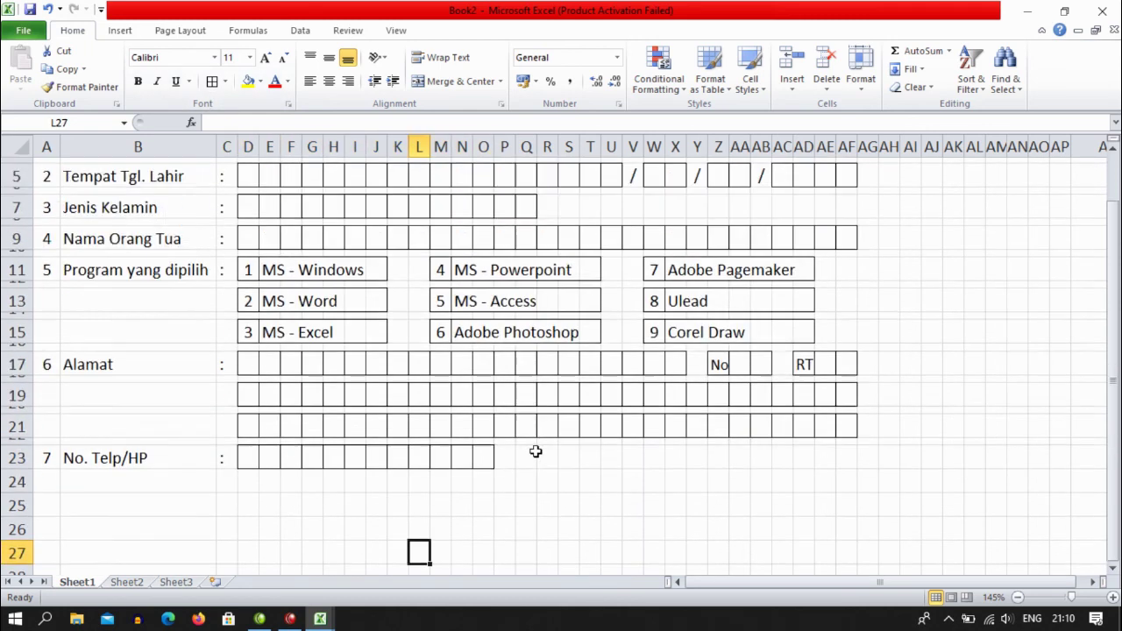
scroll(533, 450, down, 2)
click(649, 413)
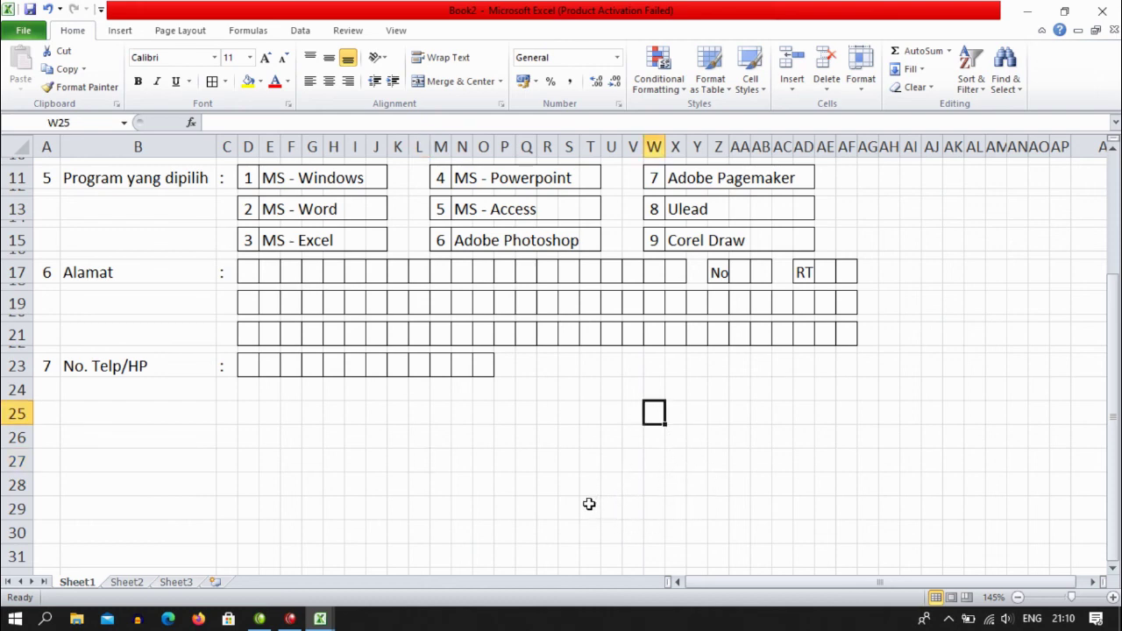
text(Yan)
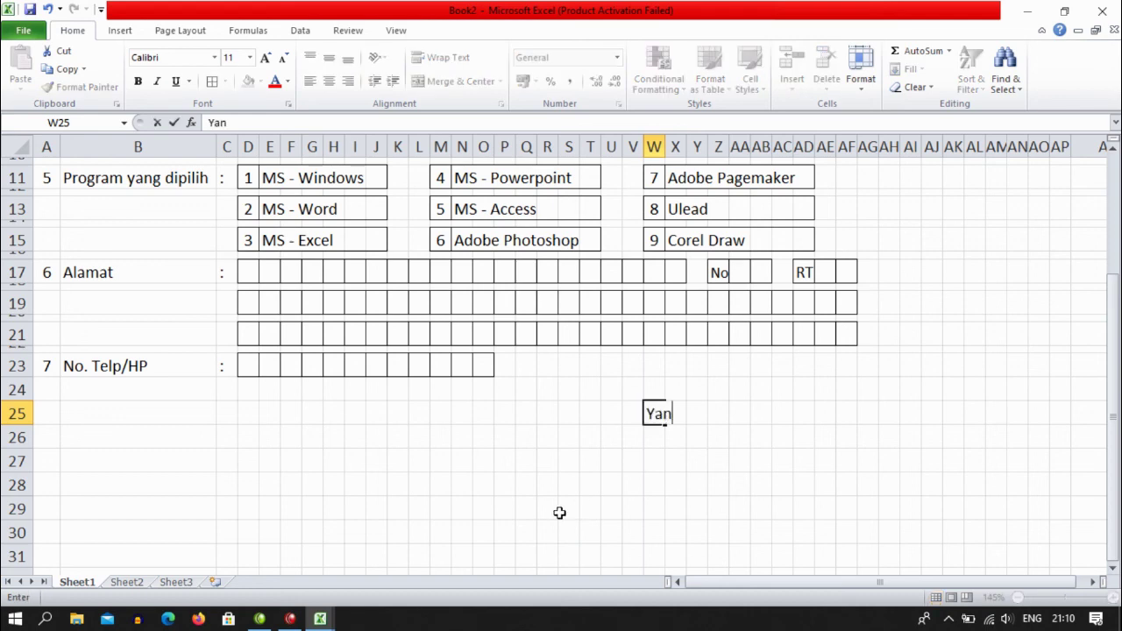
text(g mendaftar)
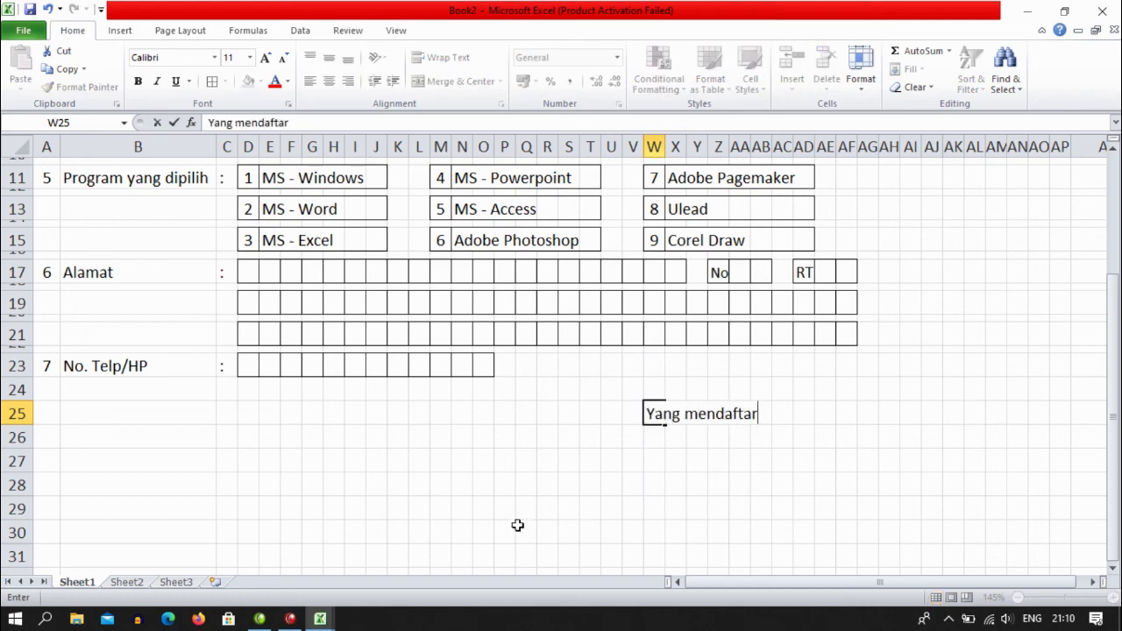
key(Return)
- Add a bottom border to W29:AC29 as the signature line under the "Yang mendaftar," caption
key(Return)
key(Return)
key(Return)
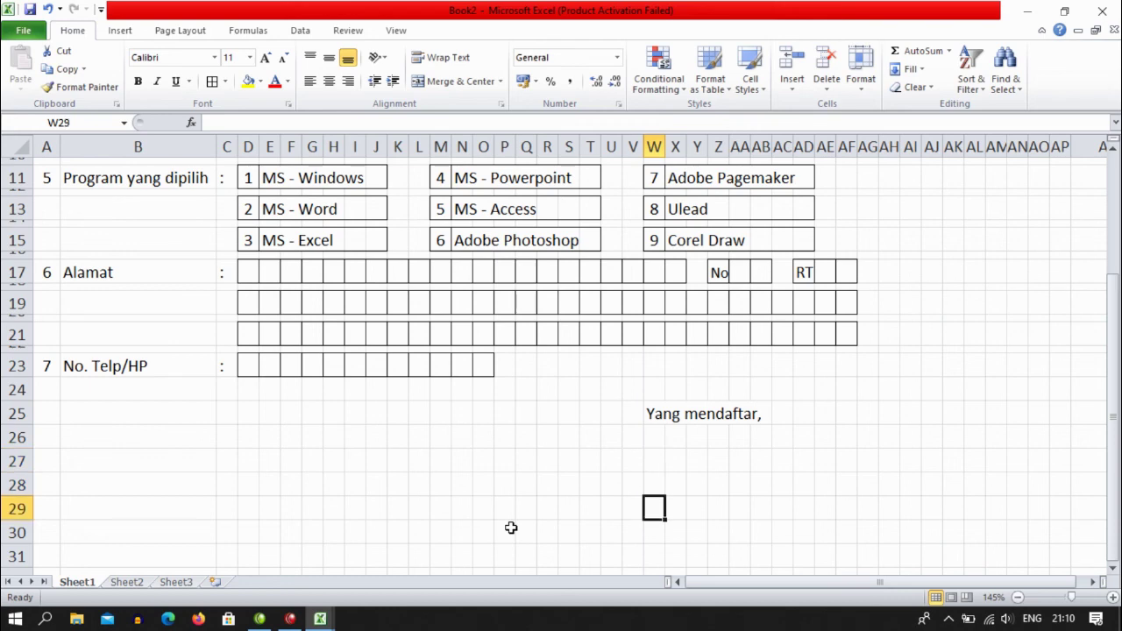
key(shift+Right)
key(shift+Right)
key(shift+Right)
key(shift+Right)
key(shift+Right)
key(shift+Right)
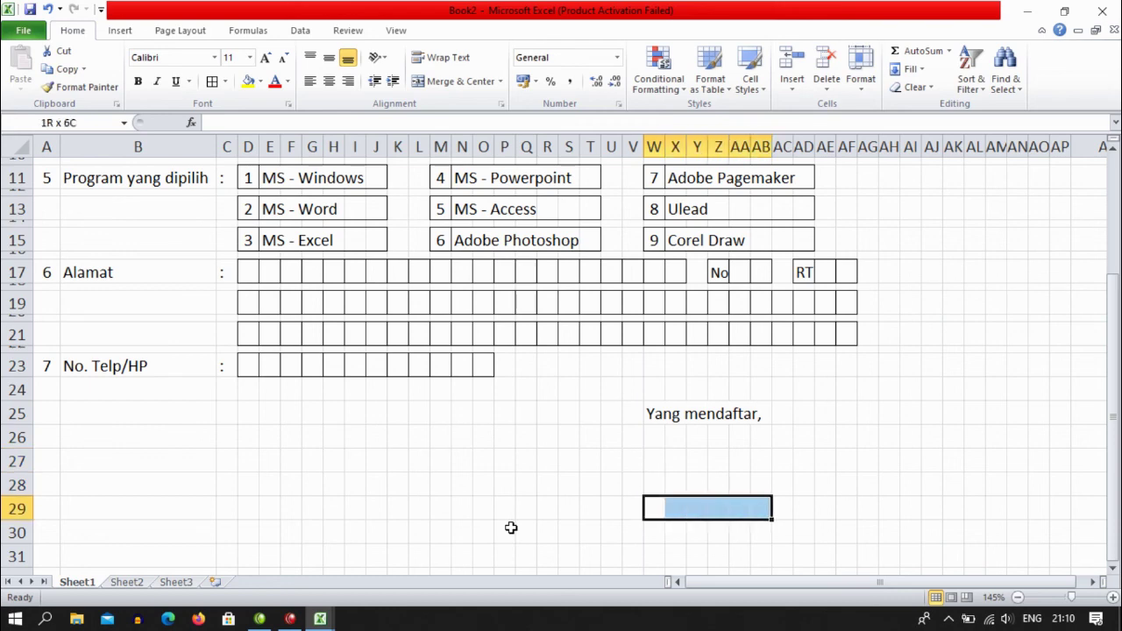
click(225, 81)
click(251, 115)
click(294, 384)
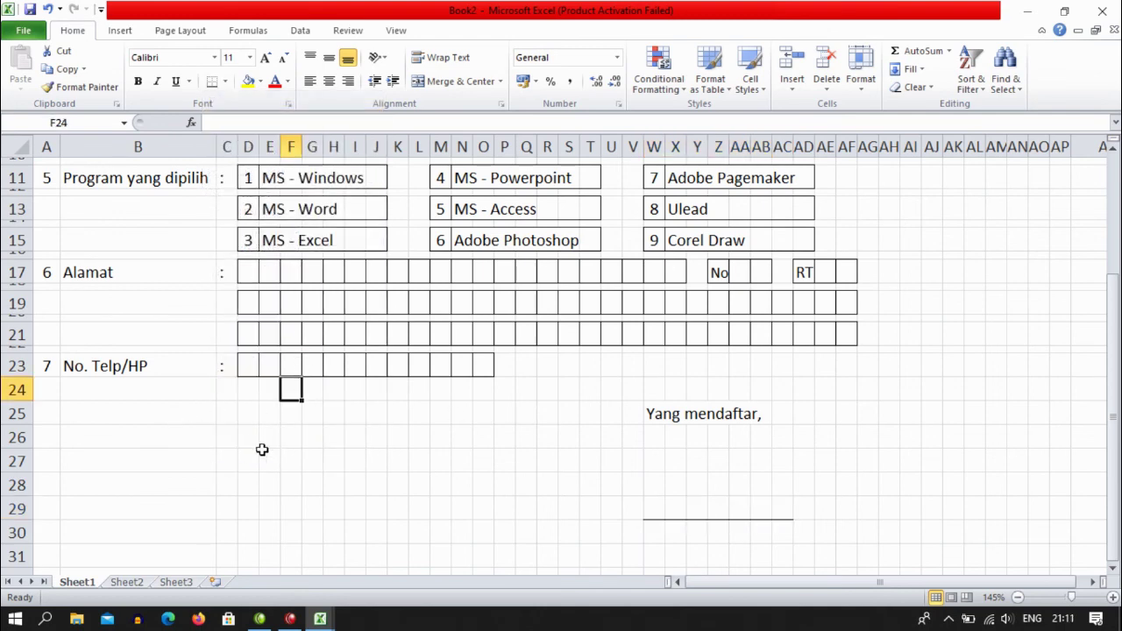
- Narrow column C so the colons sit close to the letter boxes
scroll(268, 447, down, 2)
scroll(268, 447, up, 5)
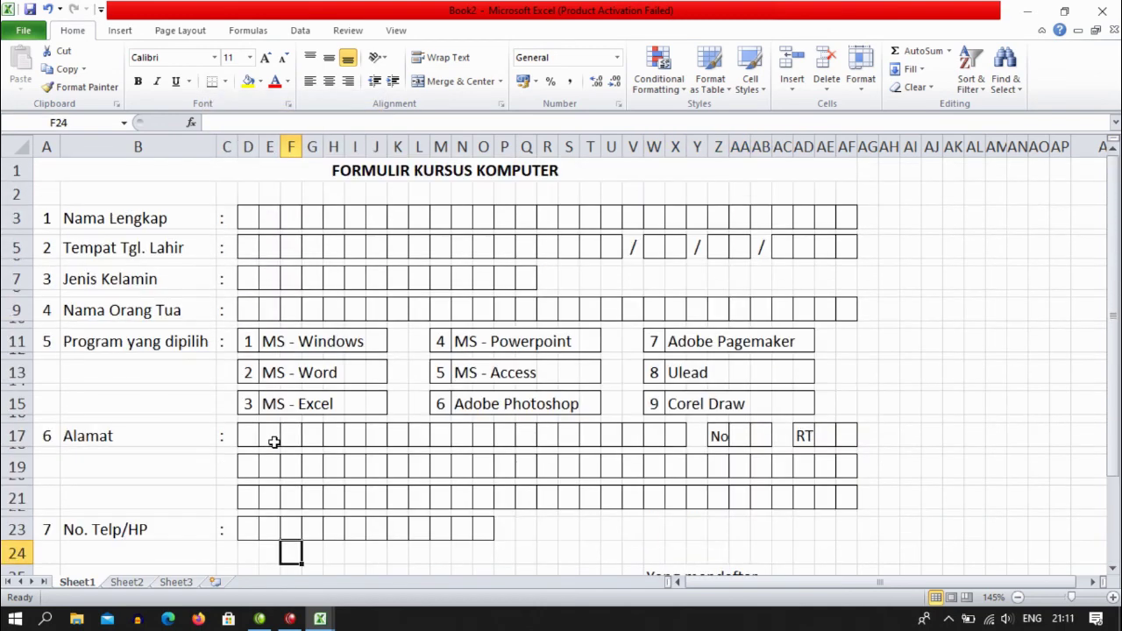
scroll(274, 442, down, 1)
scroll(273, 441, up, 1)
drag(59, 219, 124, 242)
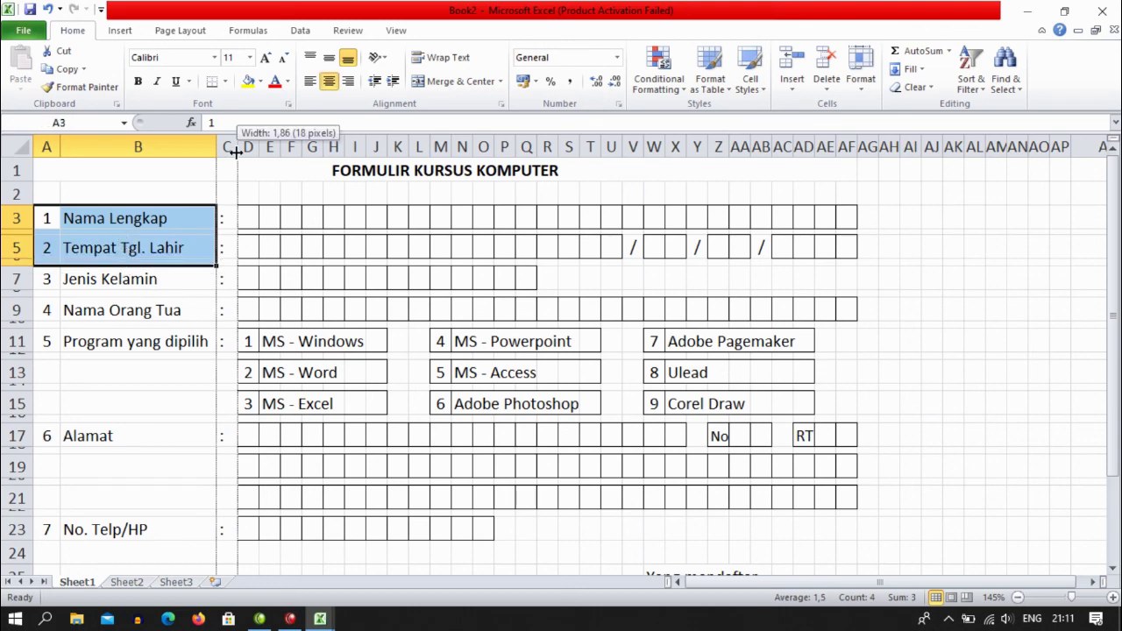
drag(237, 147, 226, 151)
click(137, 375)
- Hide the worksheet gridlines so only the form's own borders show
scroll(138, 376, down, 2)
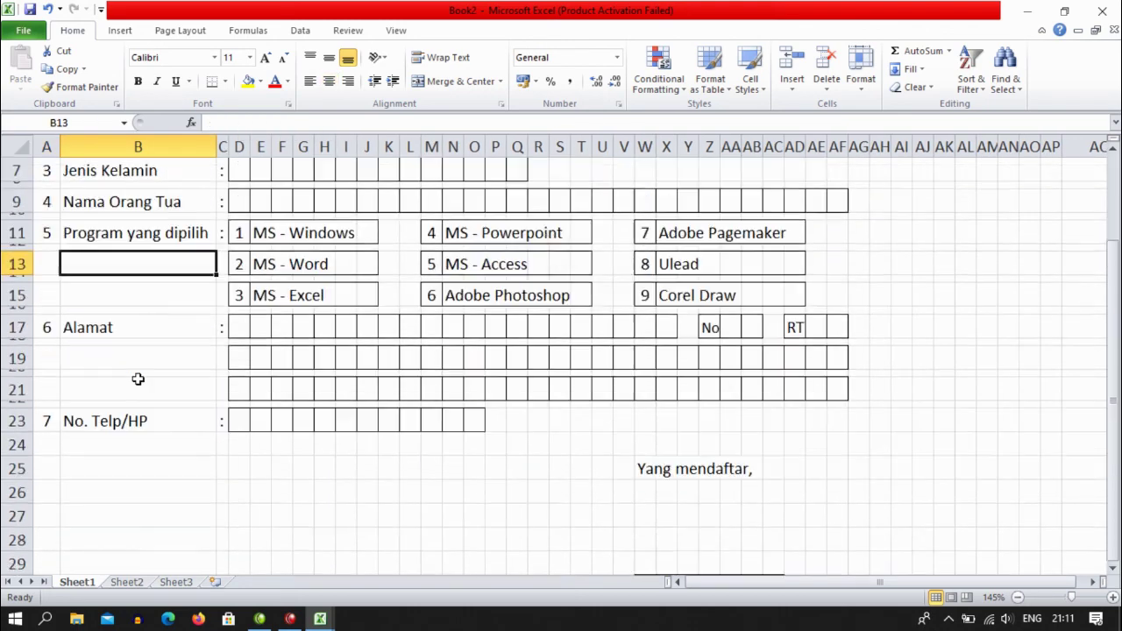
scroll(137, 375, up, 2)
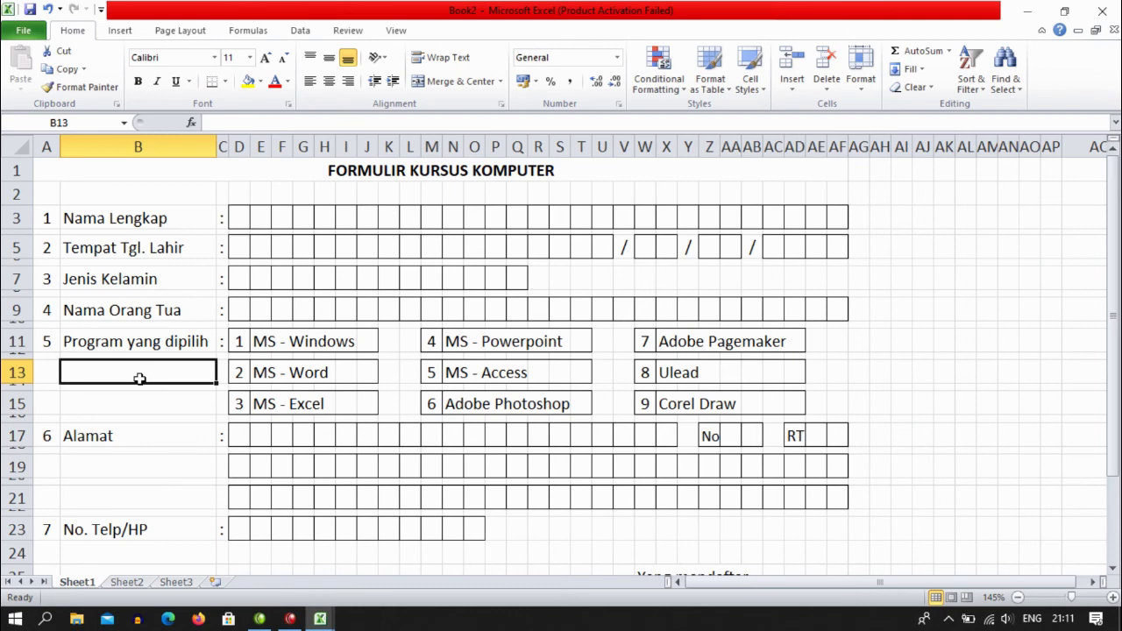
click(396, 31)
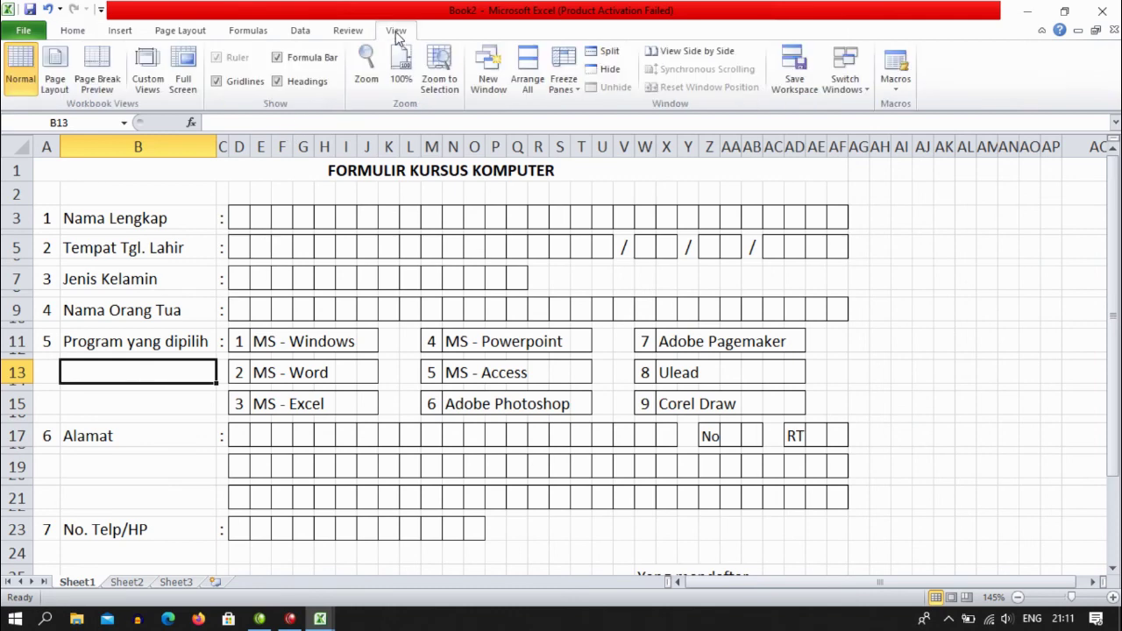
click(244, 85)
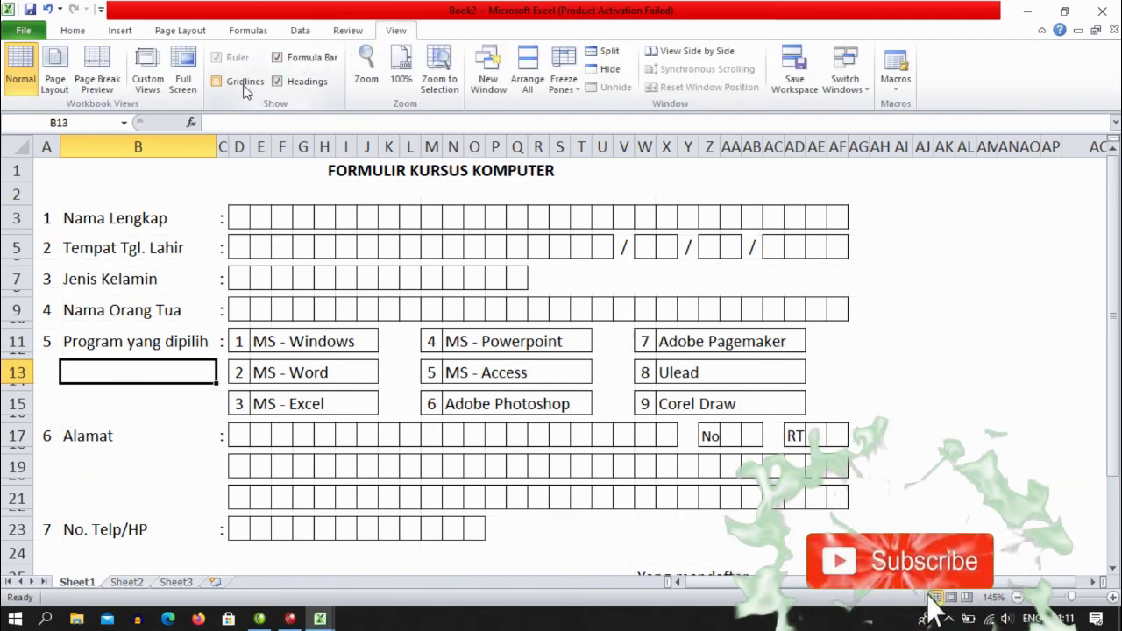
click(859, 404)
- Review the whole form from the title down to the signature line
scroll(916, 443, down, 2)
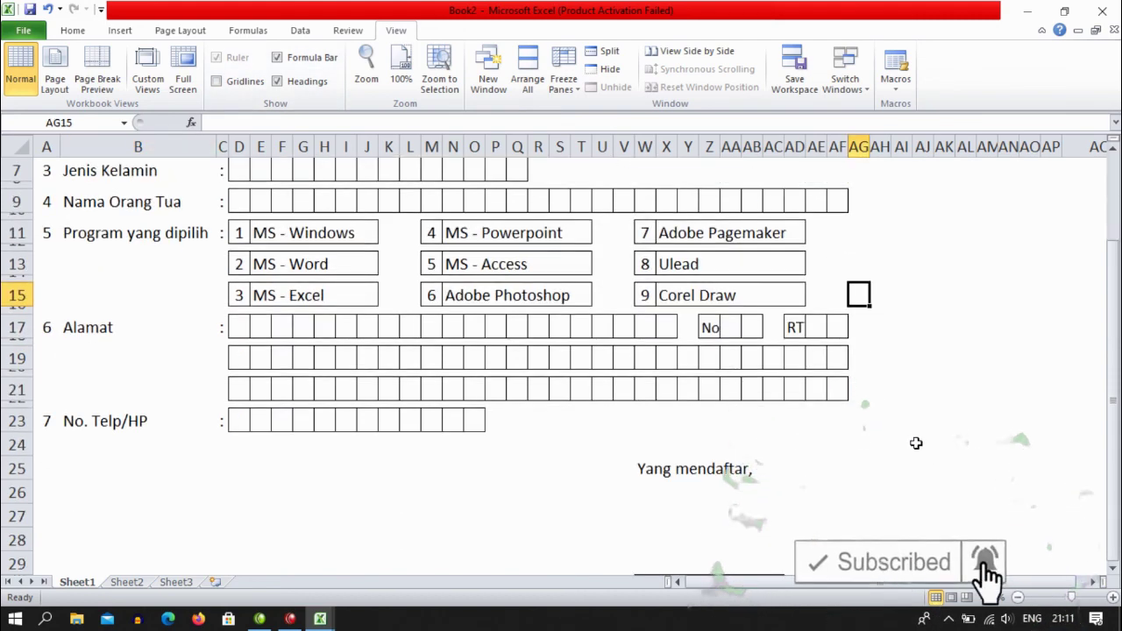
scroll(916, 443, down, 1)
scroll(912, 446, up, 2)
scroll(912, 445, down, 2)
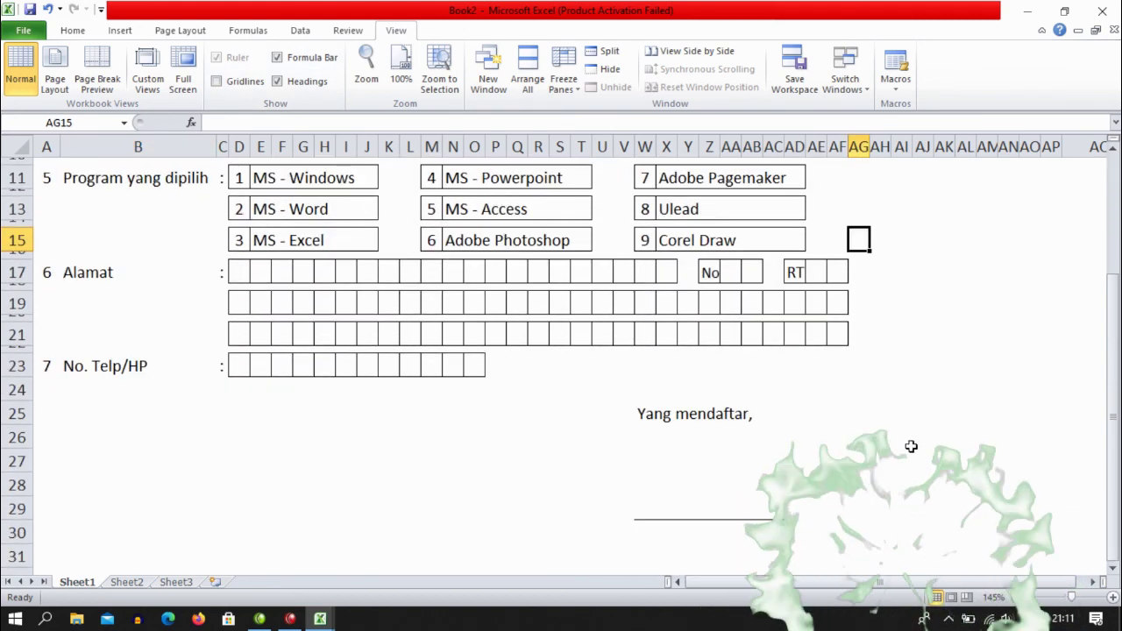
scroll(912, 447, up, 3)
scroll(910, 448, down, 2)
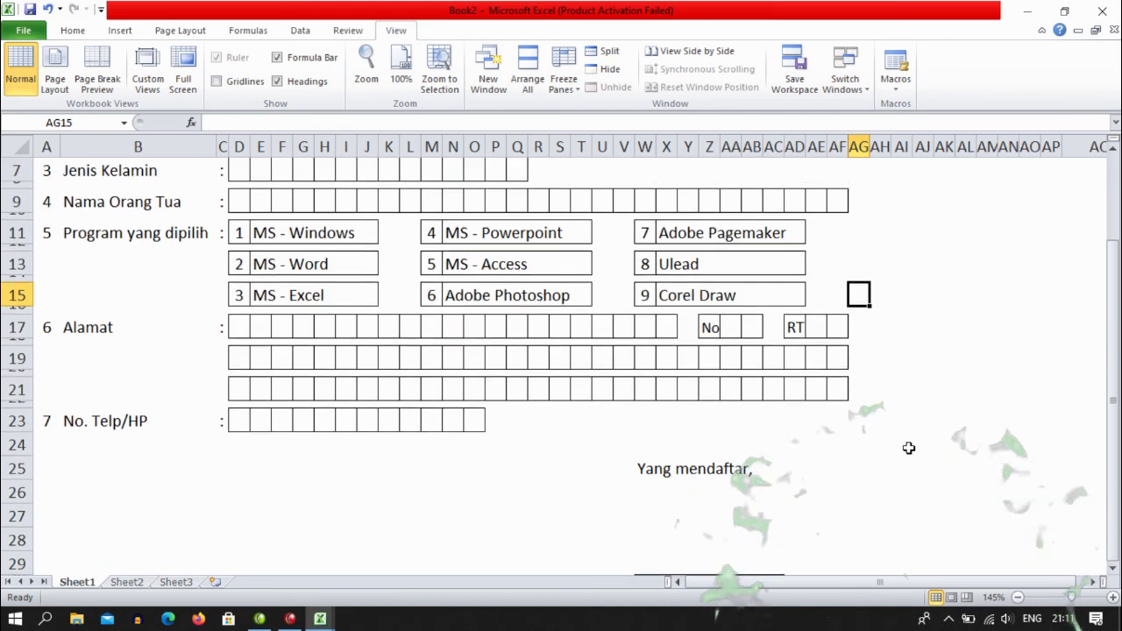
scroll(910, 448, up, 2)
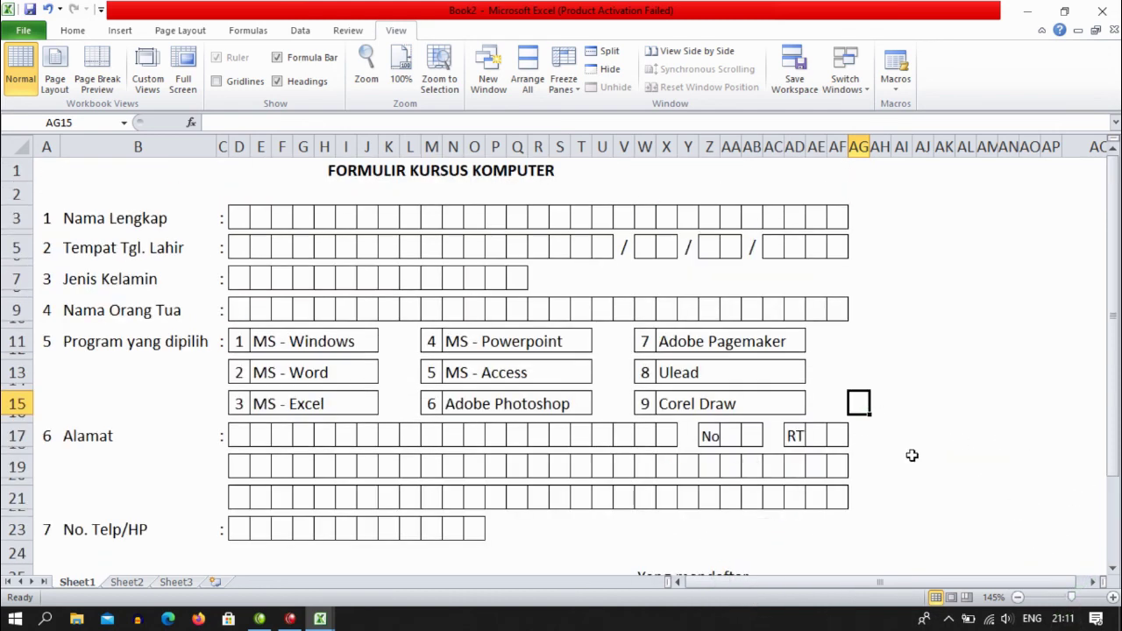
scroll(911, 455, down, 1)
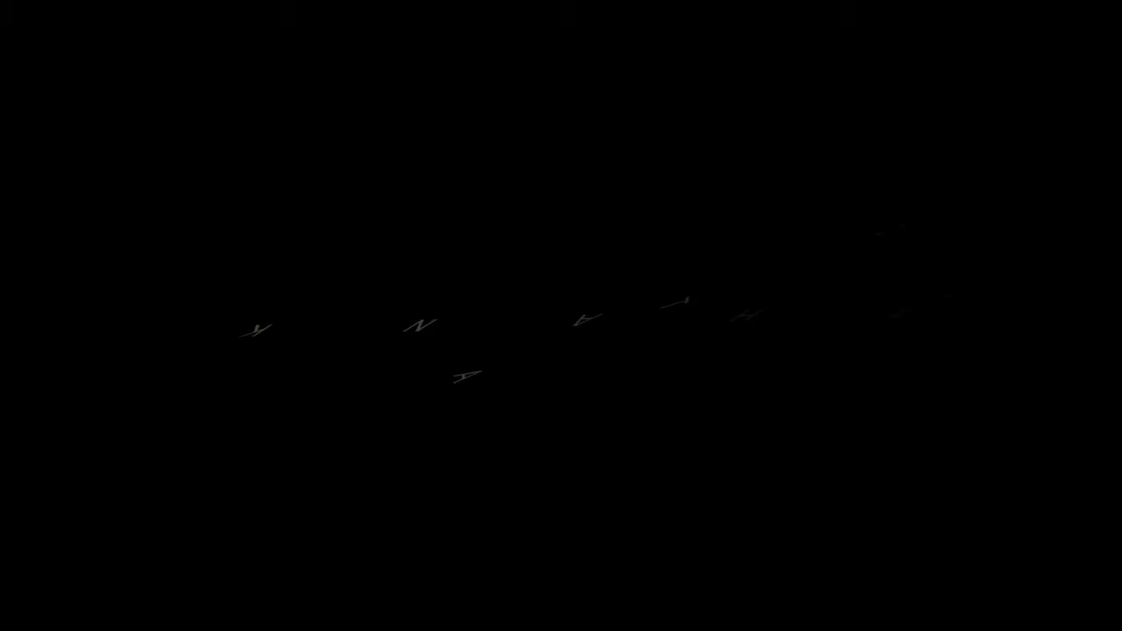